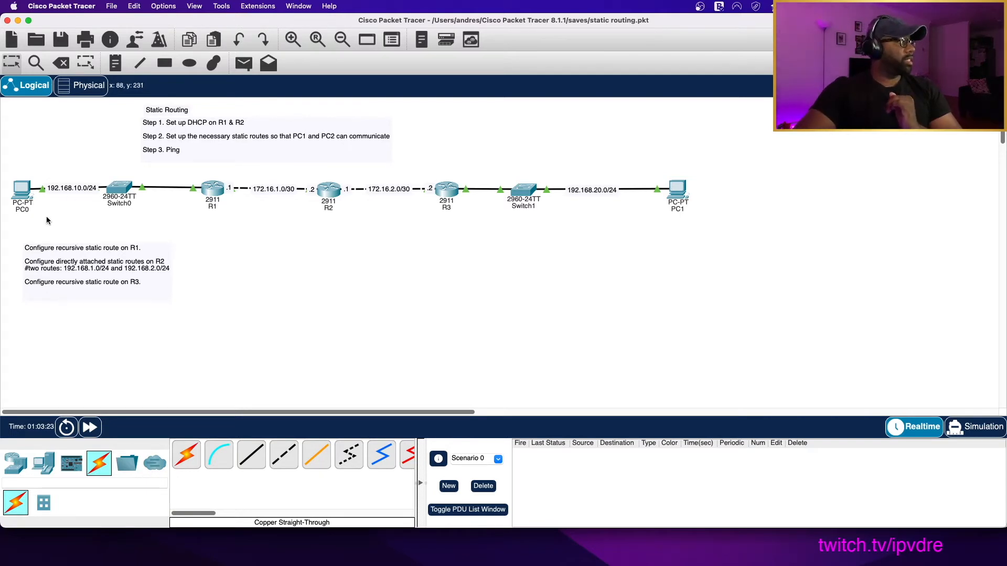
# - Try to rename PC0 to PC1
pyautogui.click(24, 210)
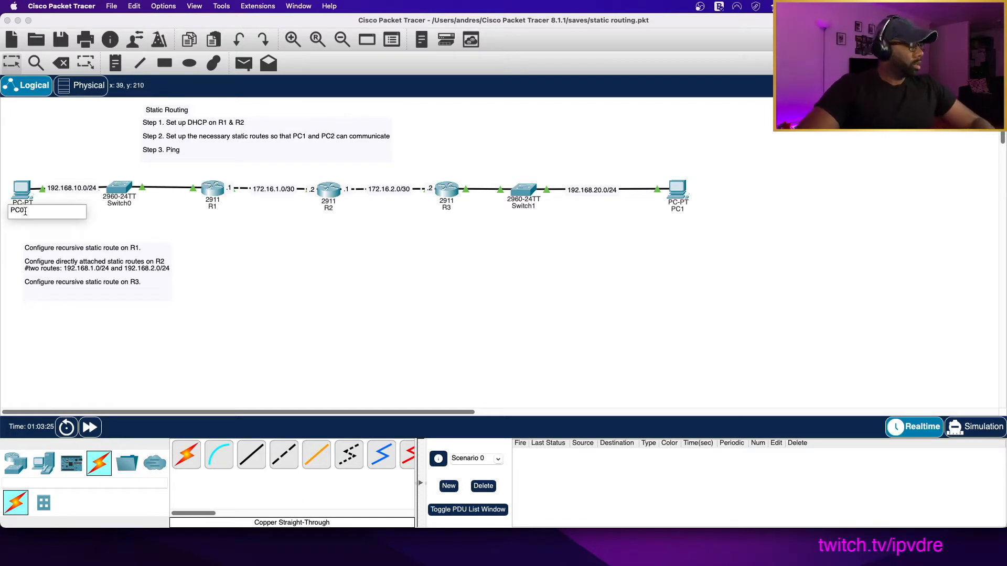
pyautogui.press('BackSpace')
pyautogui.write('1')
pyautogui.press('Return')
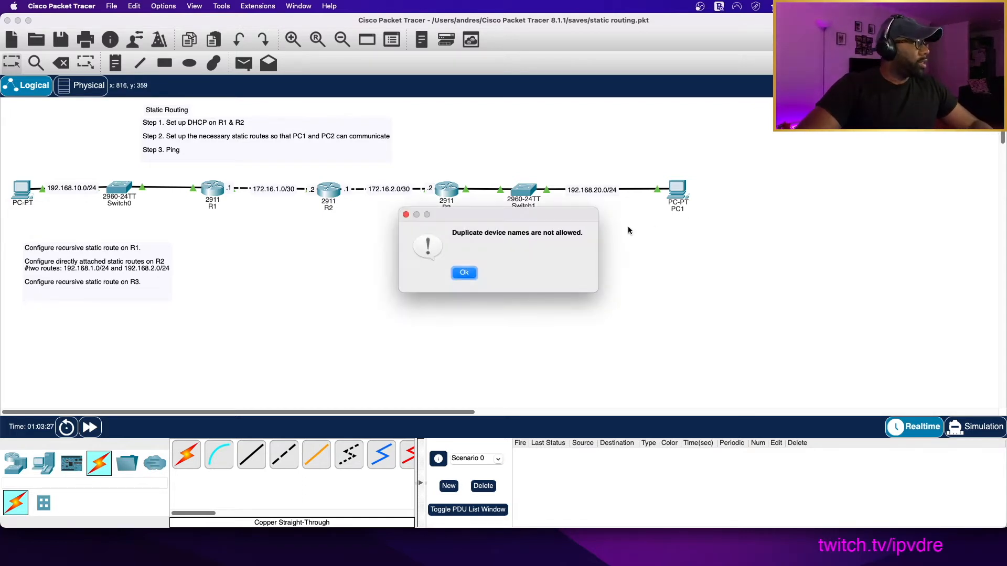
pyautogui.click(465, 273)
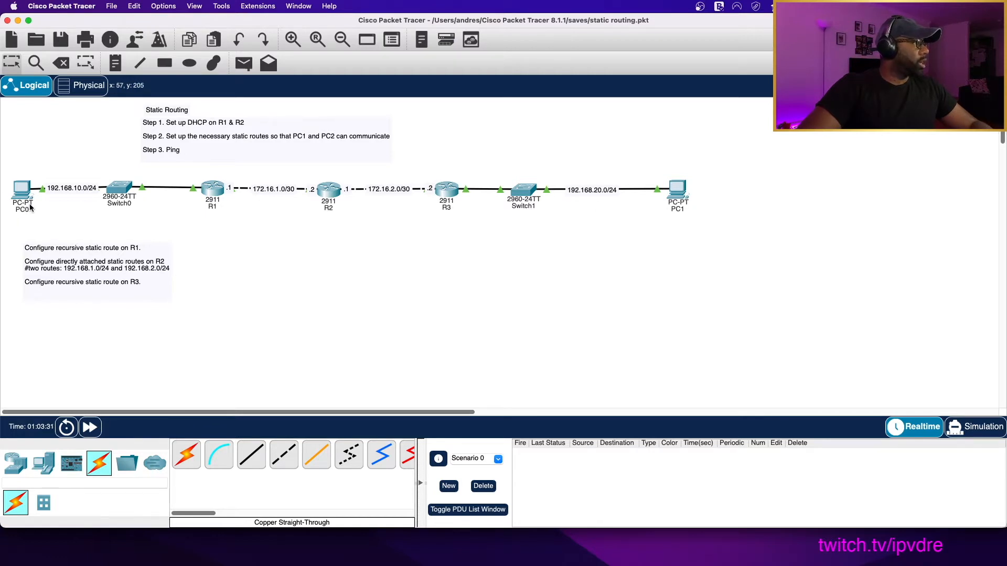
# - Rename the PC on the 192.168.20.0/24 network as PC2 and the one on 192.168.10.0/24 as PC1
pyautogui.click(681, 210)
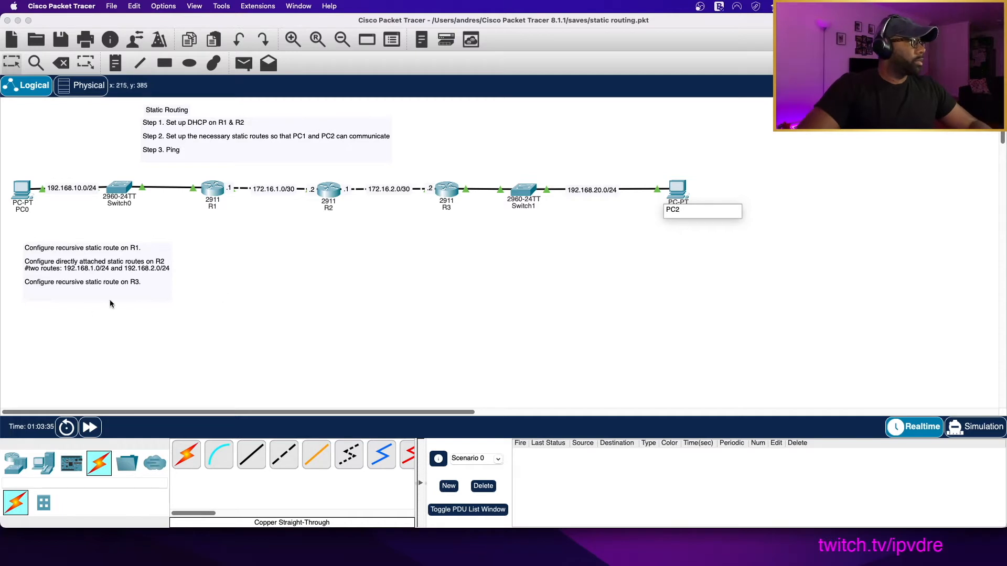
pyautogui.click(22, 209)
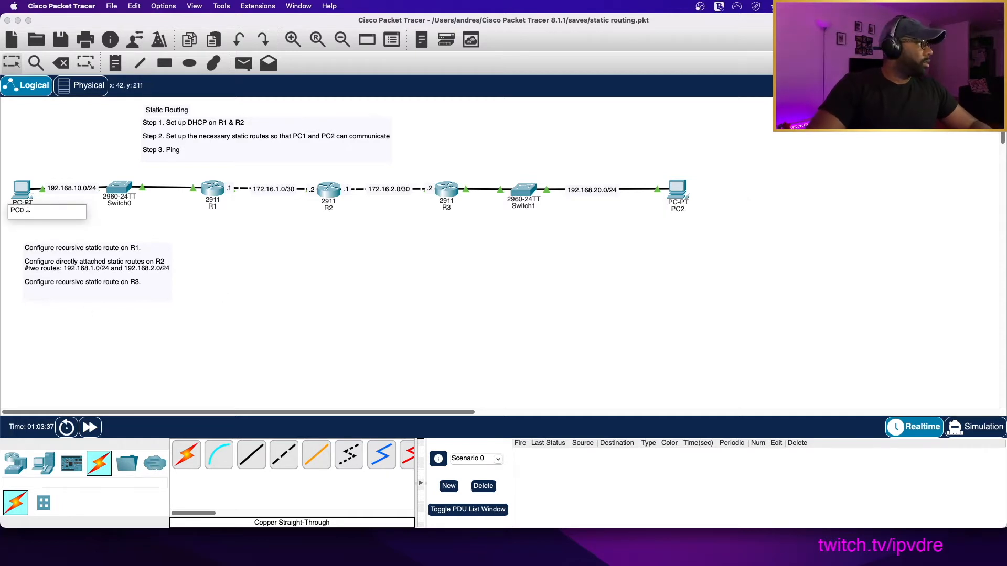
pyautogui.press('BackSpace')
pyautogui.write('1')
pyautogui.press('Return')
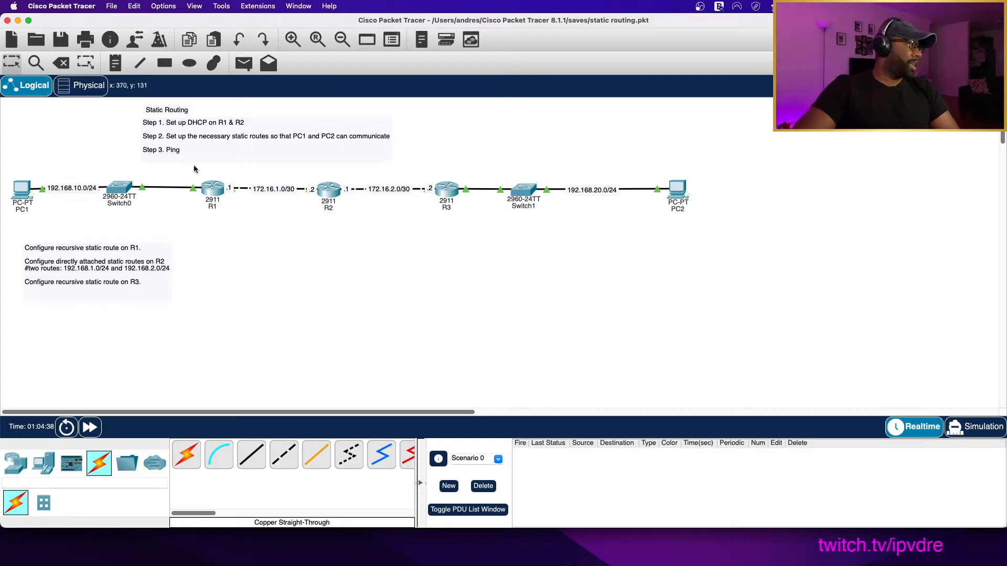
pyautogui.moveTo(177, 168); pyautogui.dragTo(464, 235)
pyautogui.click(450, 107)
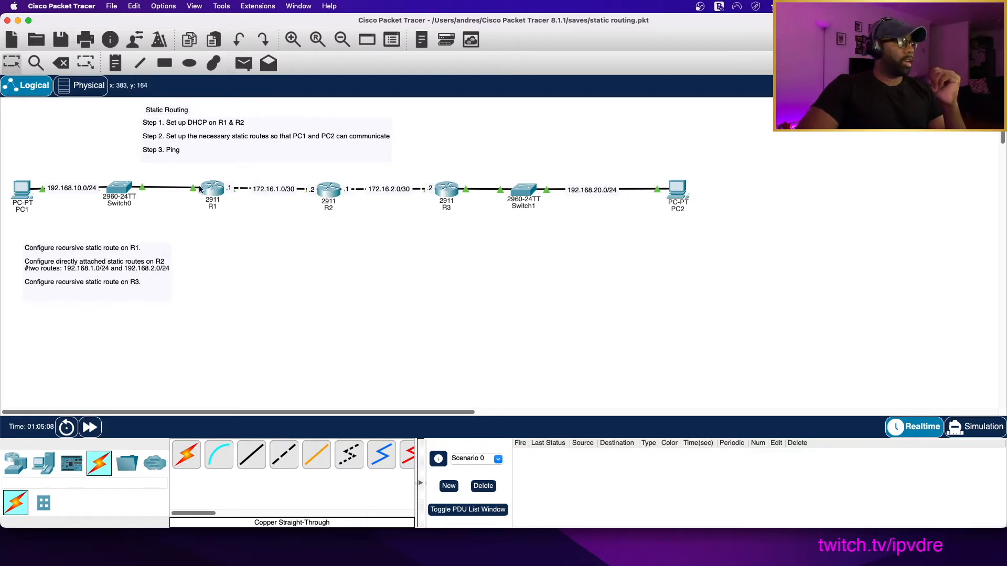
pyautogui.moveTo(216, 203)
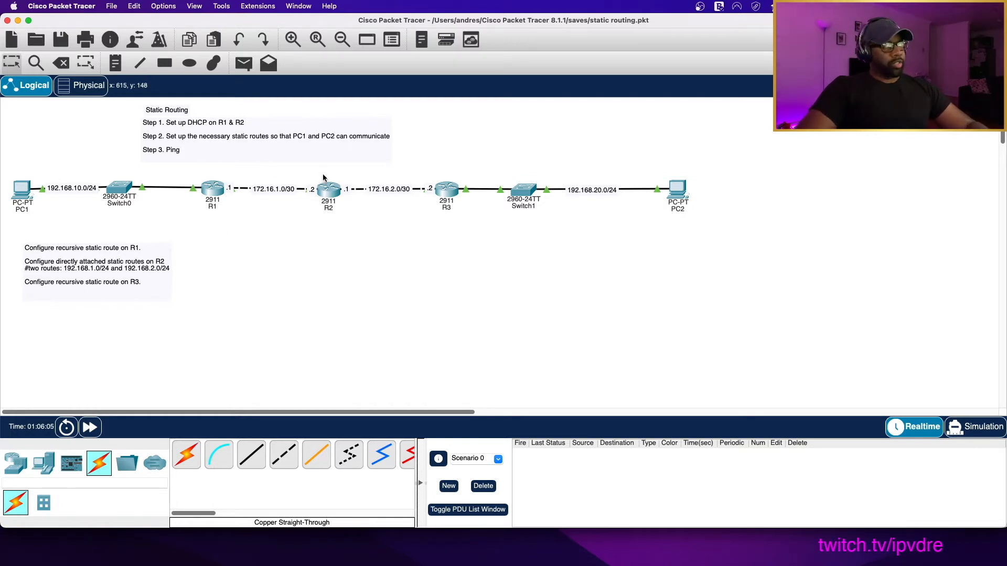
# - Open router R1's command line and enter global configuration mode with en and conf t
pyautogui.click(208, 190)
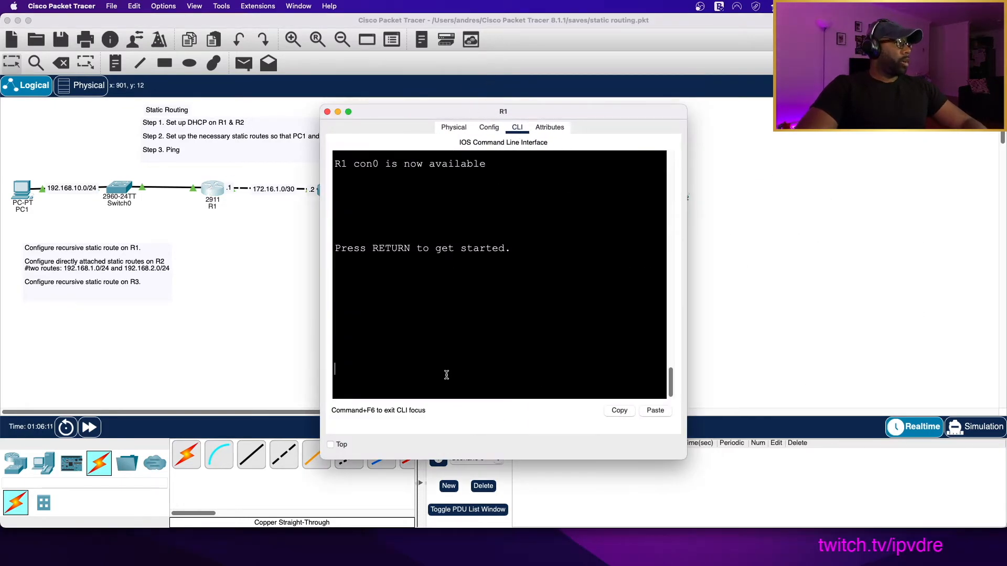
pyautogui.press('Return')
pyautogui.press('Return')
pyautogui.press('Return')
pyautogui.write('en conf t')
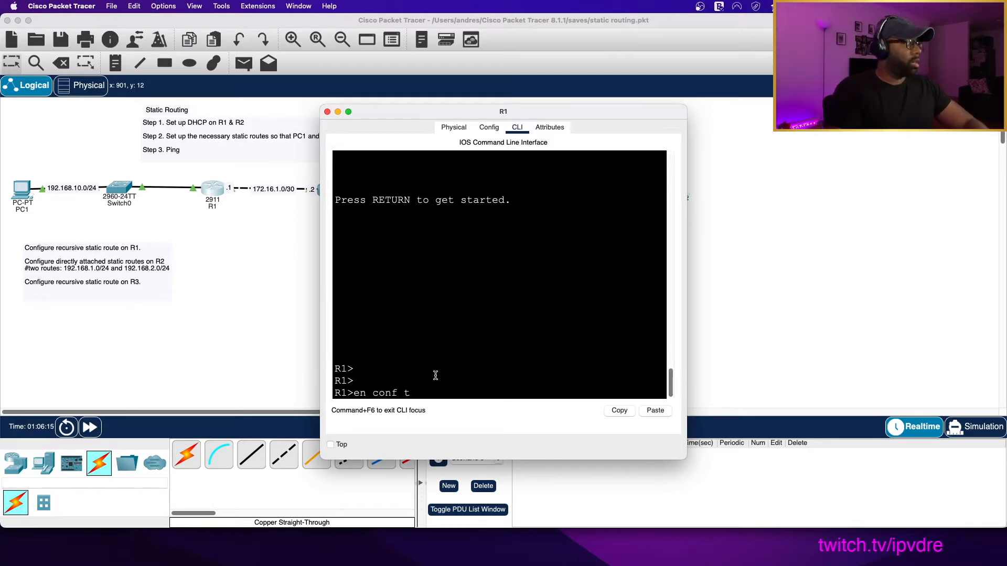
pyautogui.press('BackSpace')
pyautogui.press('BackSpace')
pyautogui.press('BackSpace')
pyautogui.press('BackSpace')
pyautogui.press('BackSpace')
pyautogui.press('BackSpace')
pyautogui.press('BackSpace')
pyautogui.press('Return')
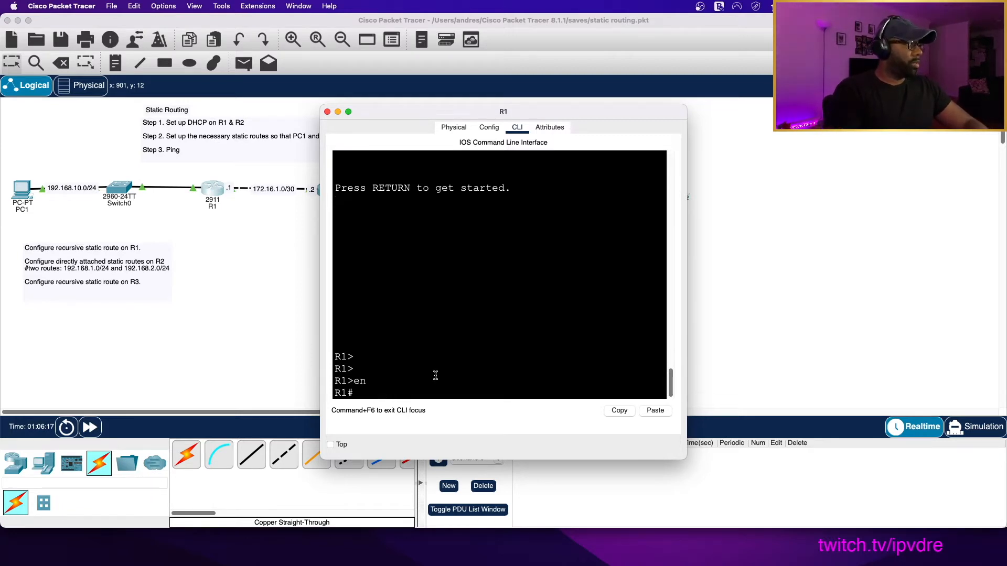
pyautogui.write('conf t')
pyautogui.press('Return')
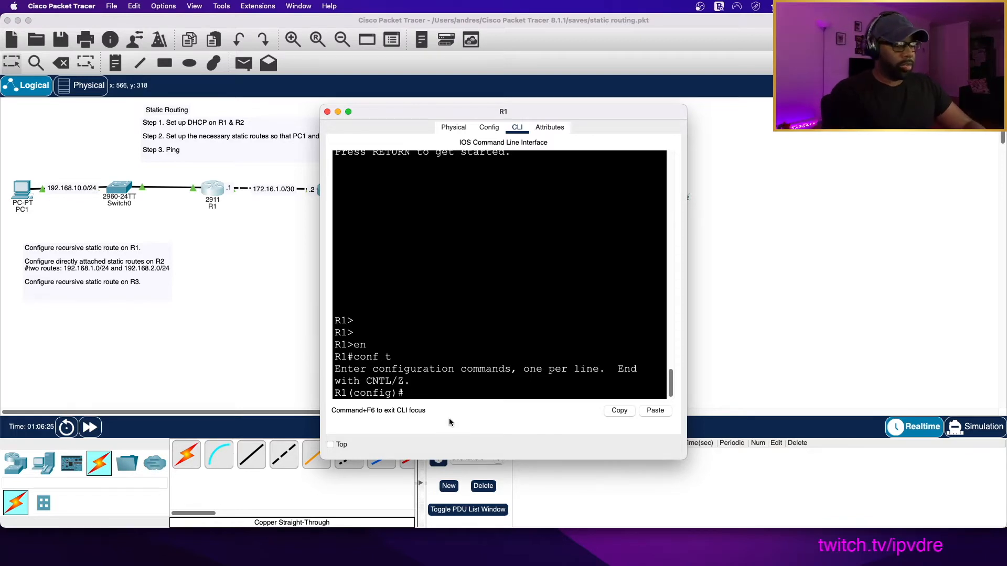
# - Create a DHCP pool named vlan10 on R1
pyautogui.write('ip')
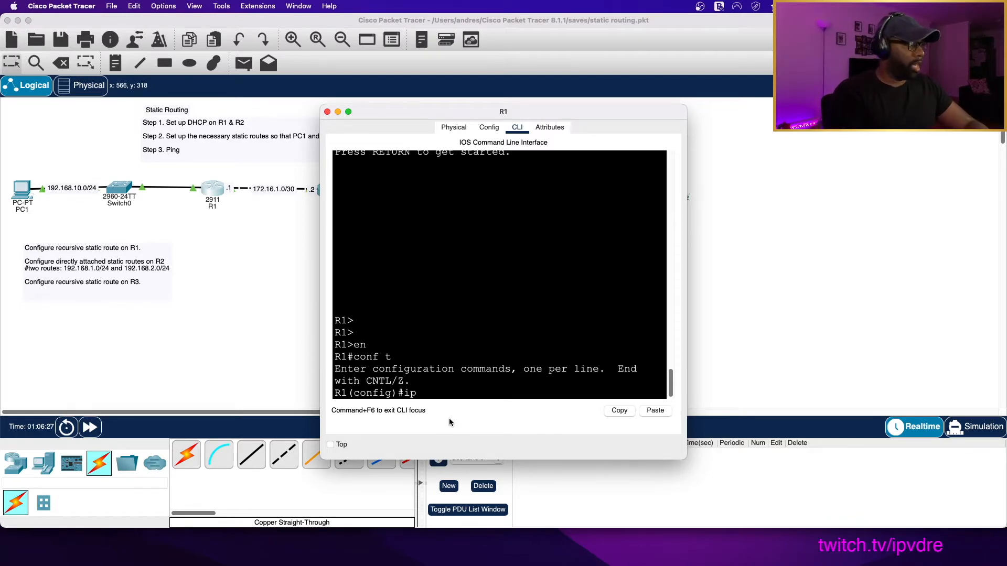
pyautogui.write(' dhcp ')
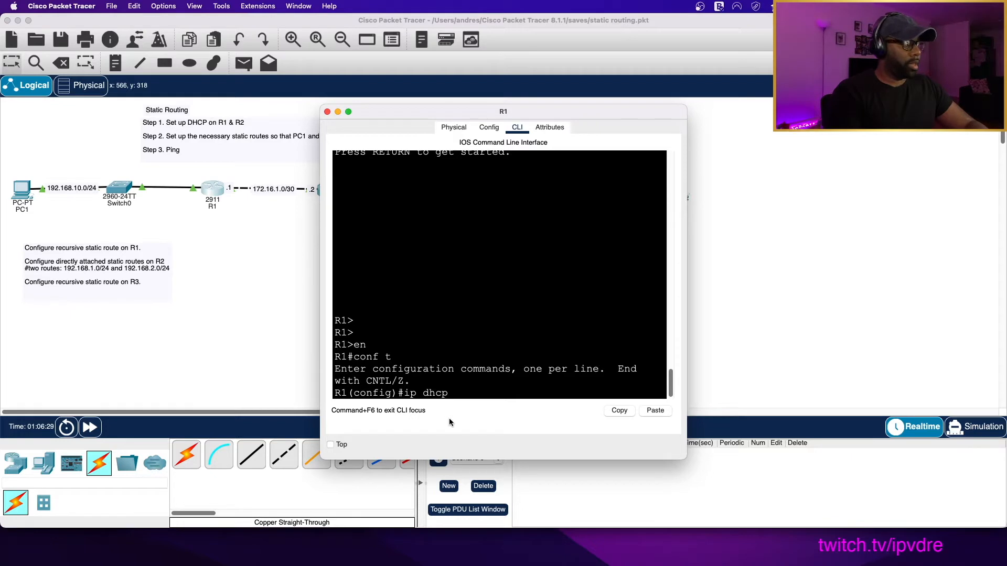
pyautogui.write('poo')
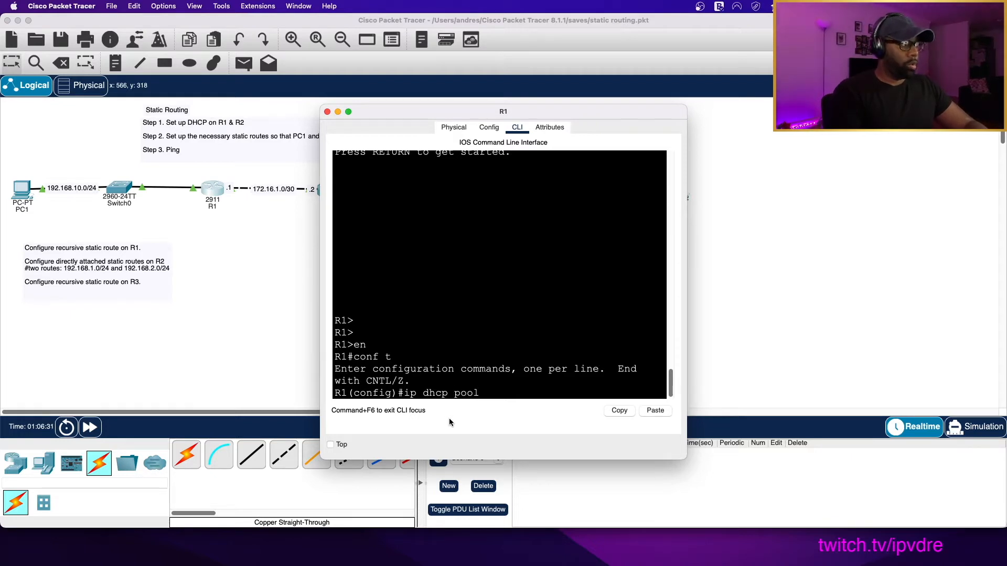
pyautogui.write('l vlan')
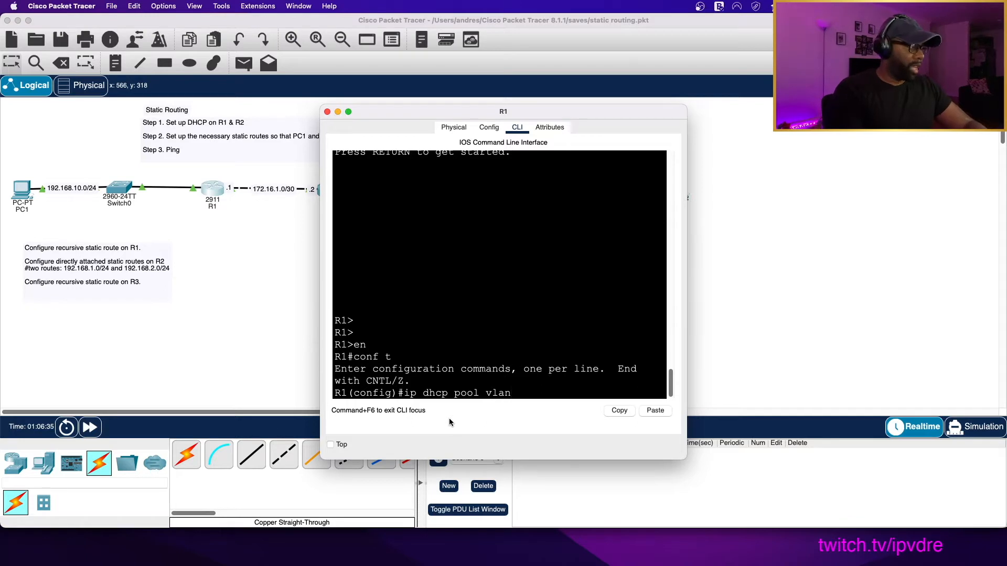
pyautogui.write('10')
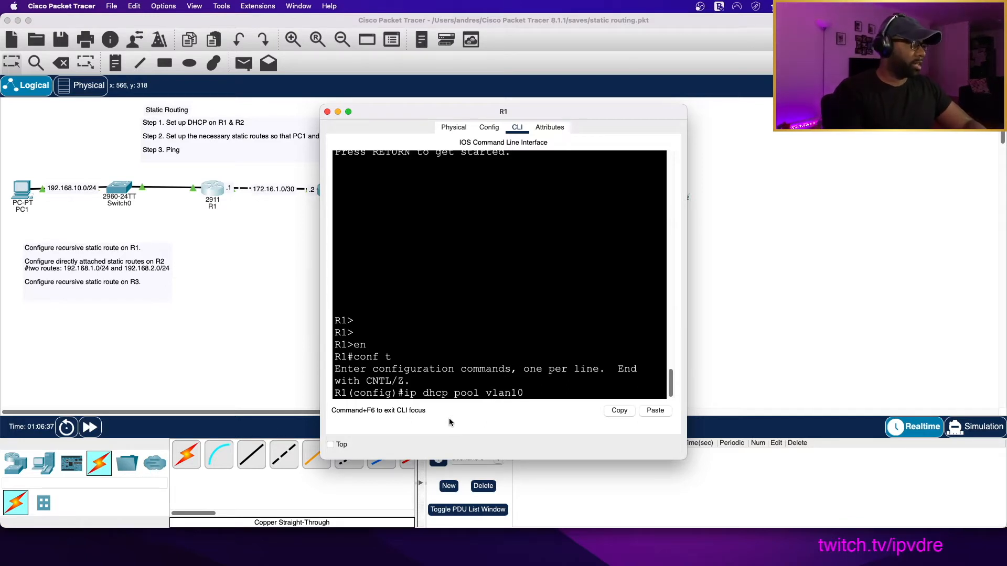
pyautogui.press('Return')
# - Set the vlan10 pool's network to 192.168.10.0 with mask 255.255.255.0
pyautogui.write('net')
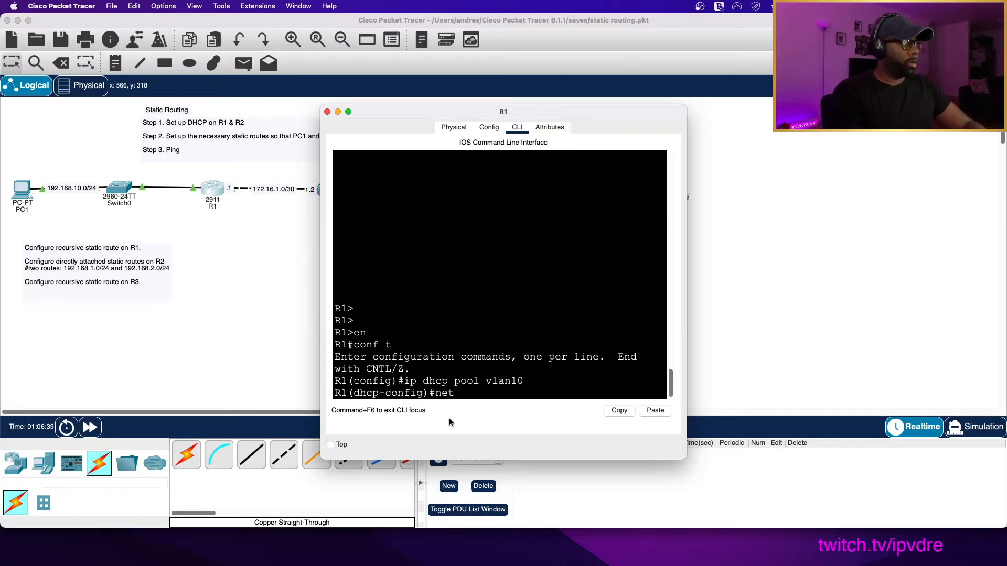
pyautogui.write(' 192.168')
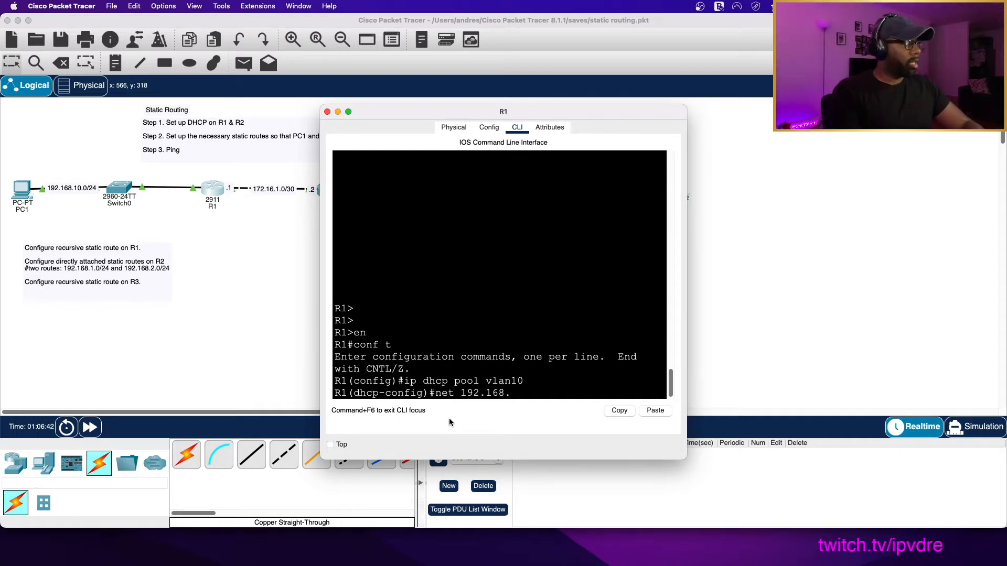
pyautogui.write('.10.0 255')
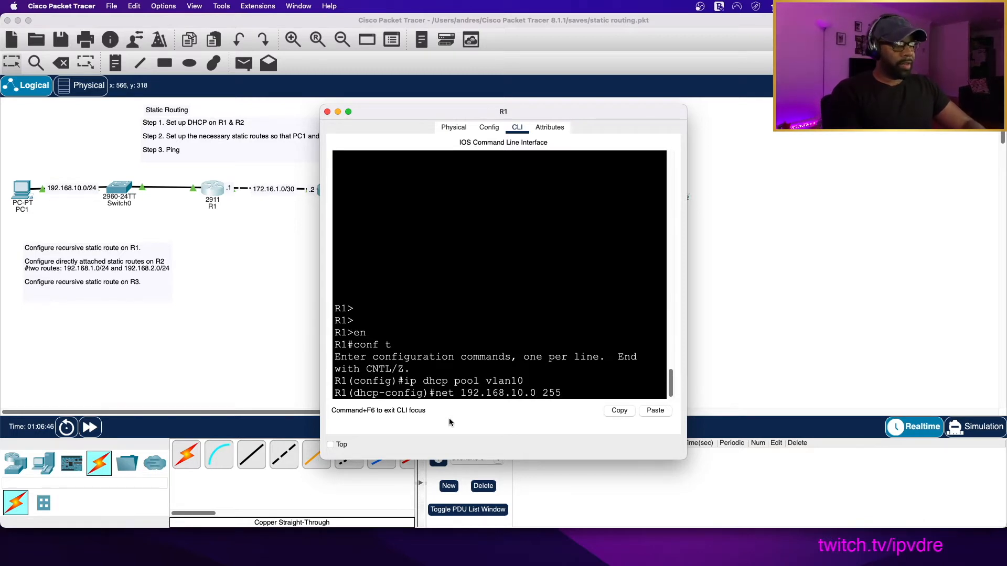
pyautogui.write('.255.255.255.09')
pyautogui.press('Return')
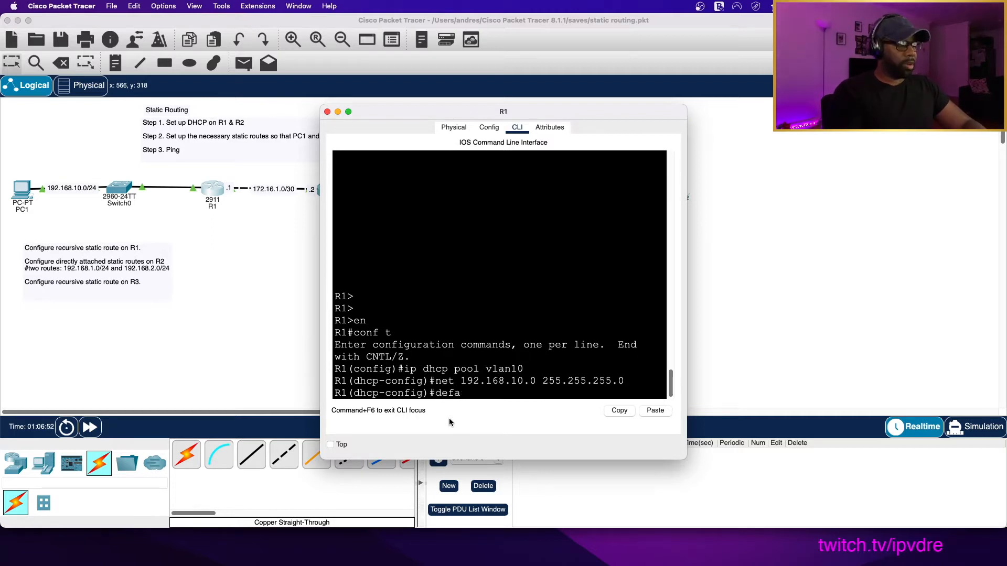
# - Set the vlan10 pool's default router to 192.168.10.254
pyautogui.write('default')
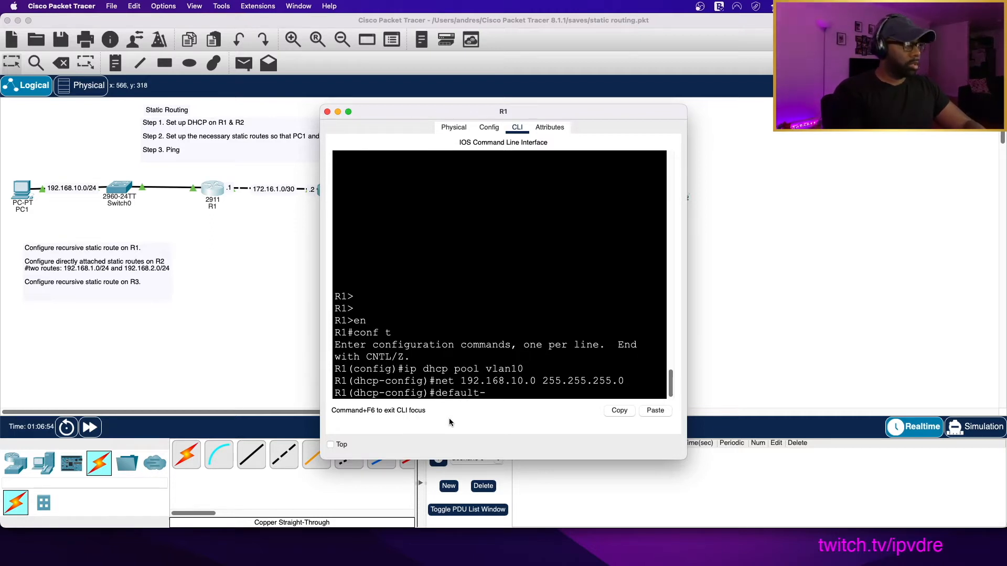
pyautogui.write('-router 192.')
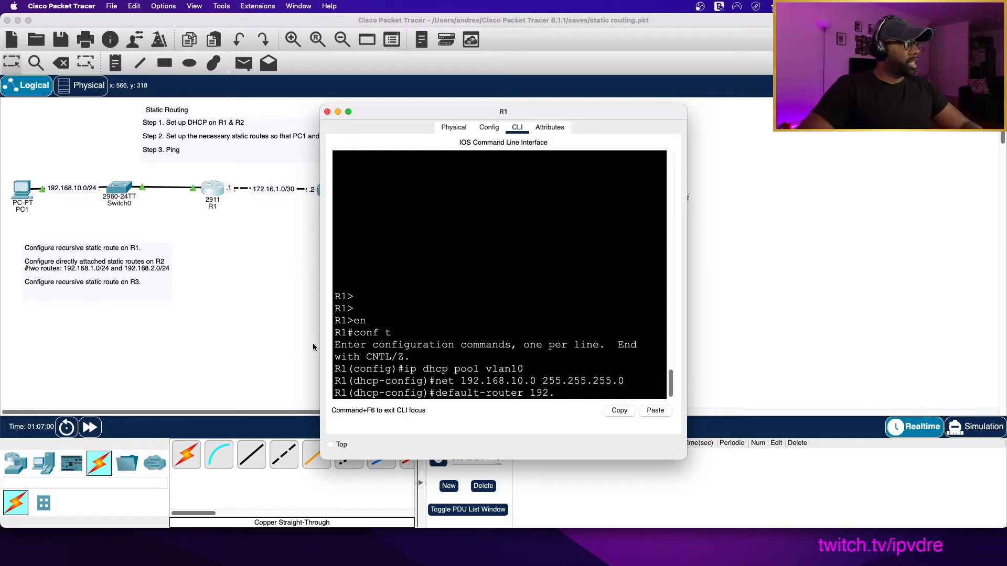
pyautogui.click(217, 211)
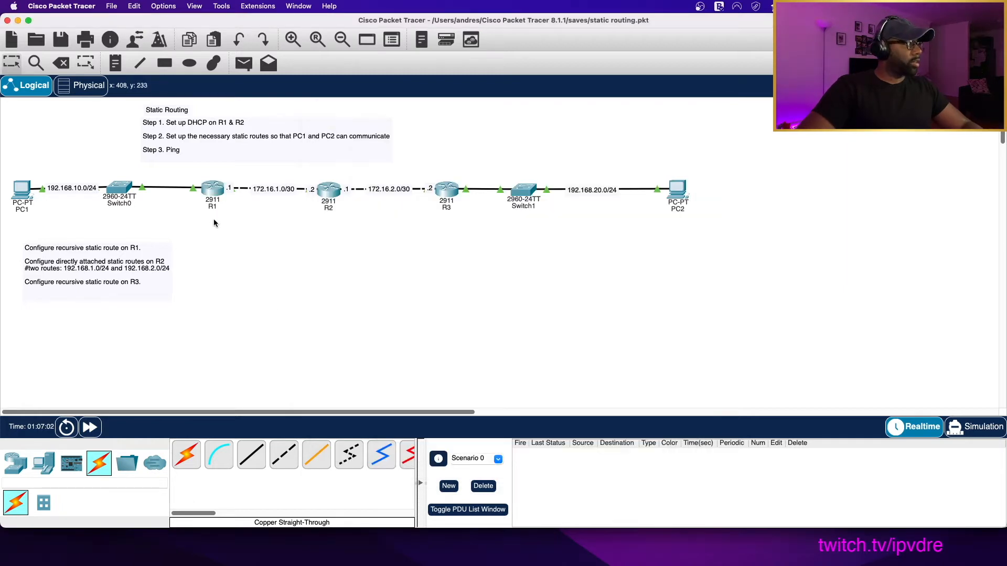
pyautogui.click(213, 190)
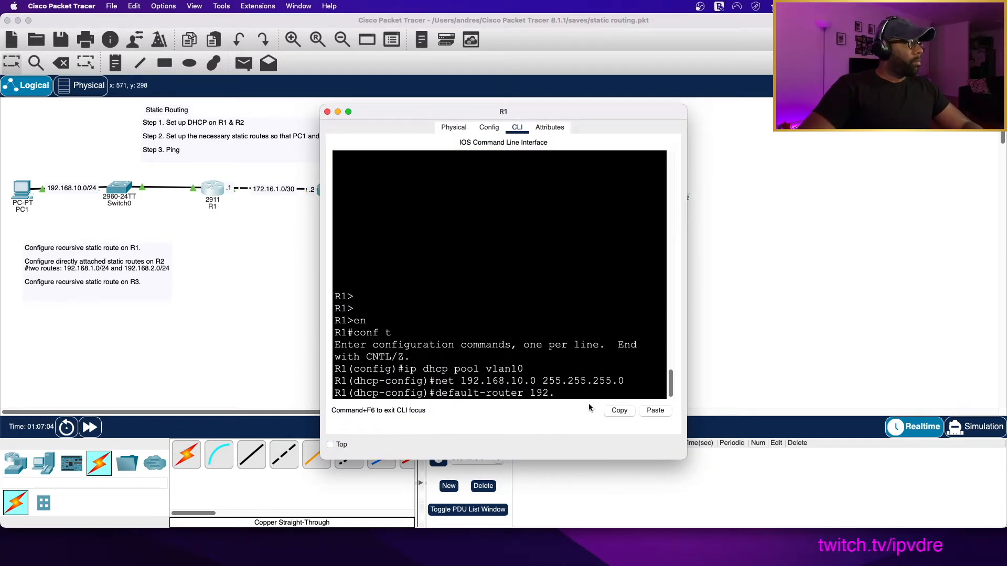
pyautogui.write('168')
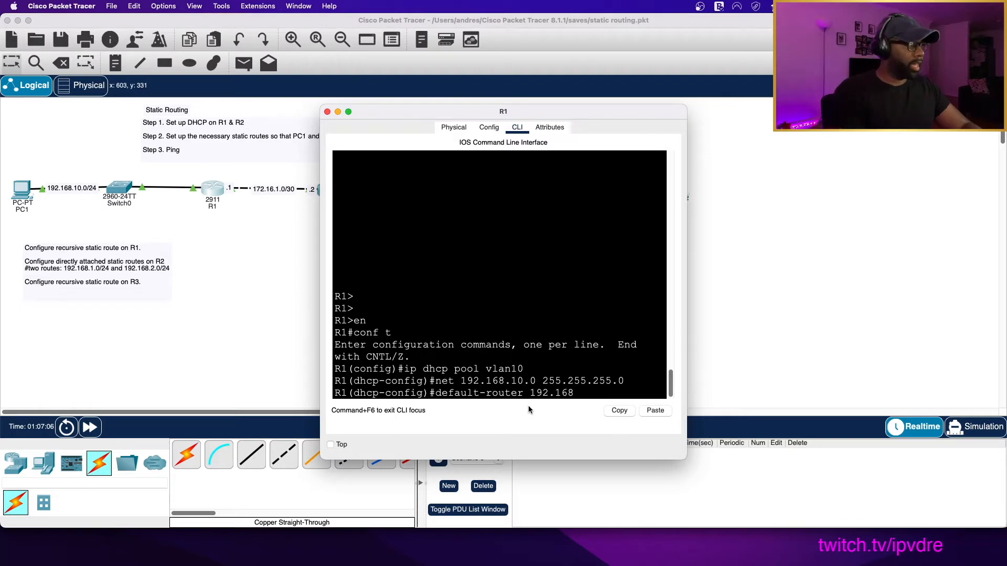
pyautogui.write('.10.254')
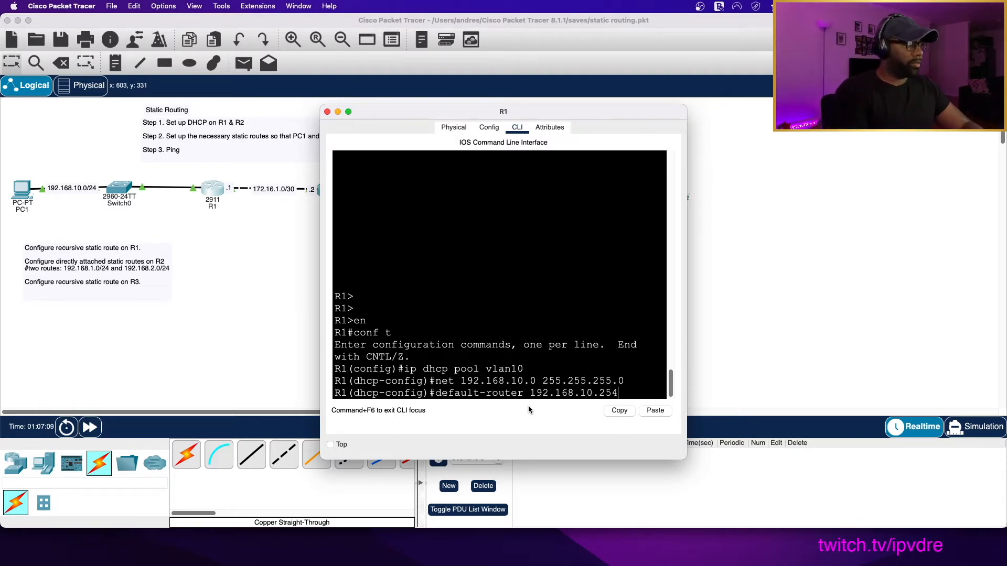
pyautogui.press('Return')
# - Set the vlan10 pool's DNS server to 1.1.1.1
pyautogui.write('dns')
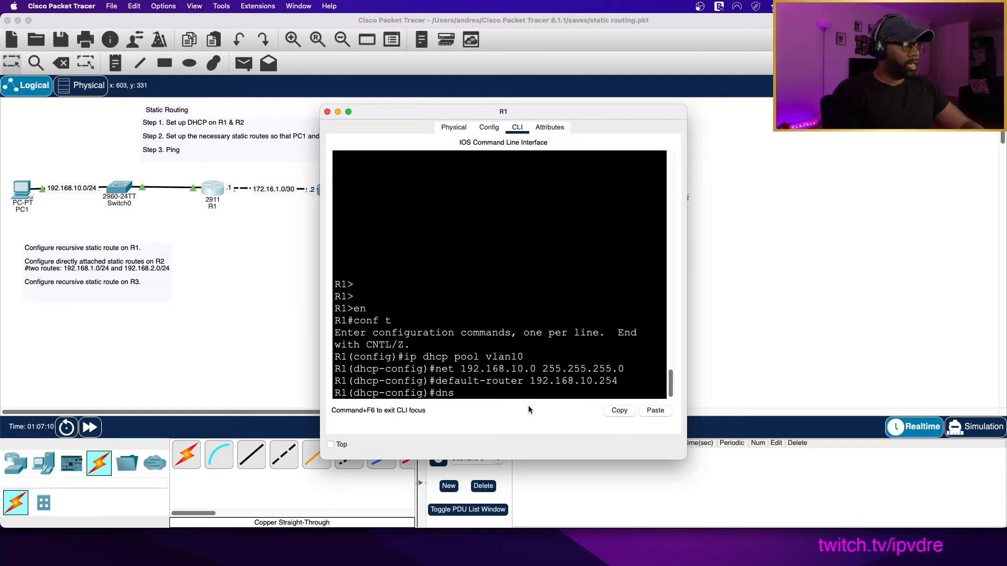
pyautogui.write('-server 1.1.1.1')
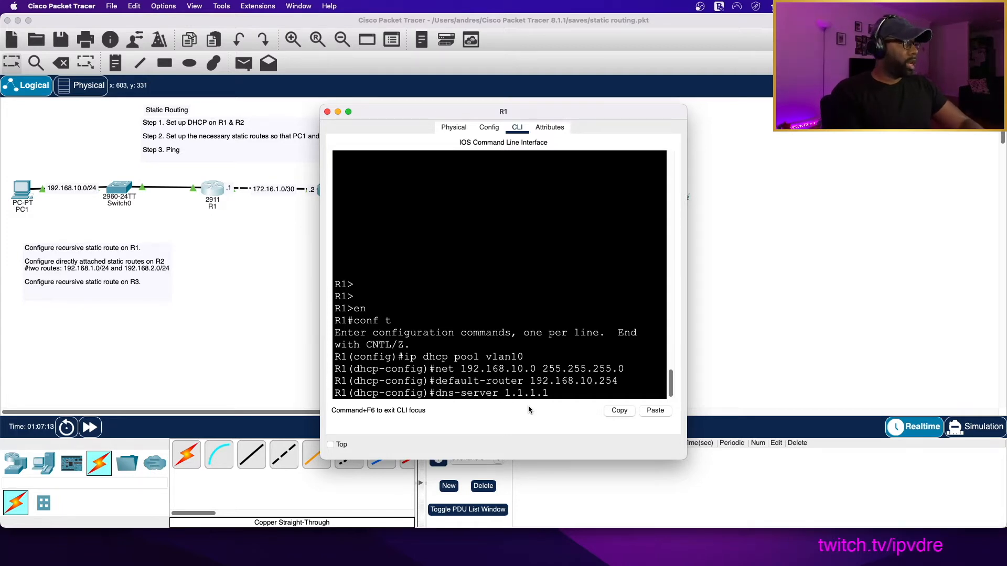
pyautogui.press('Return')
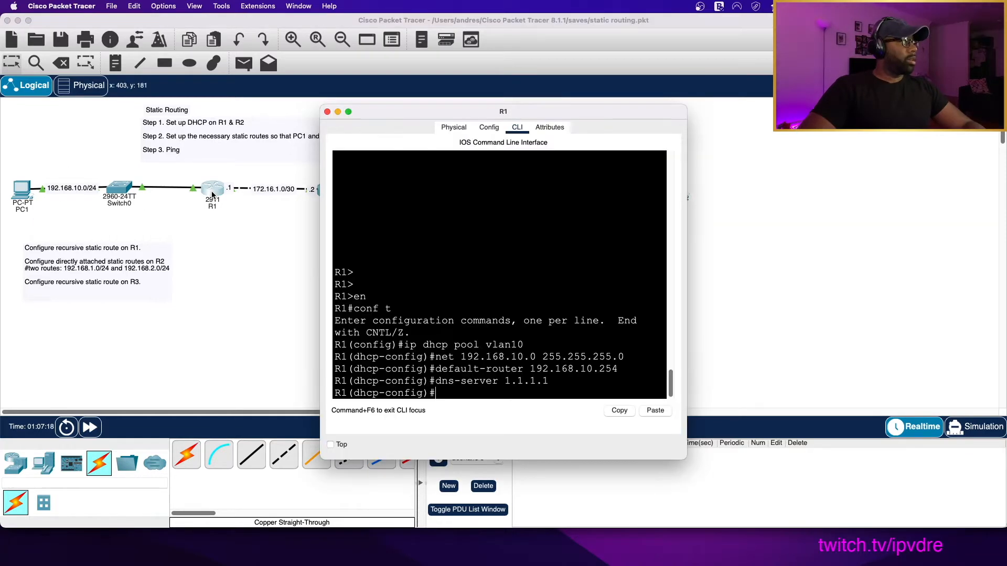
# - Display R1's IP interface details from configuration mode with do sh ip int
pyautogui.click(192, 210)
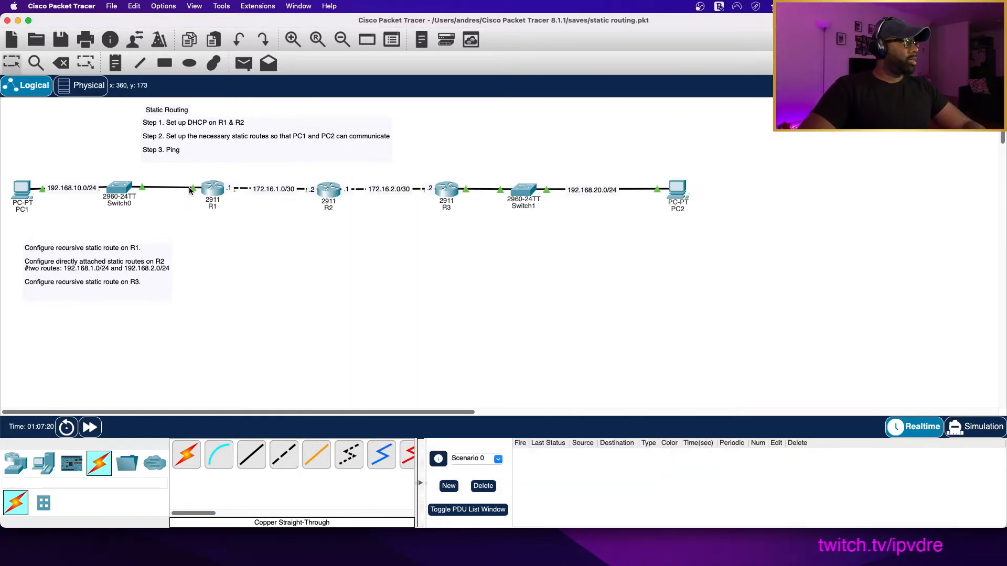
pyautogui.click(212, 190)
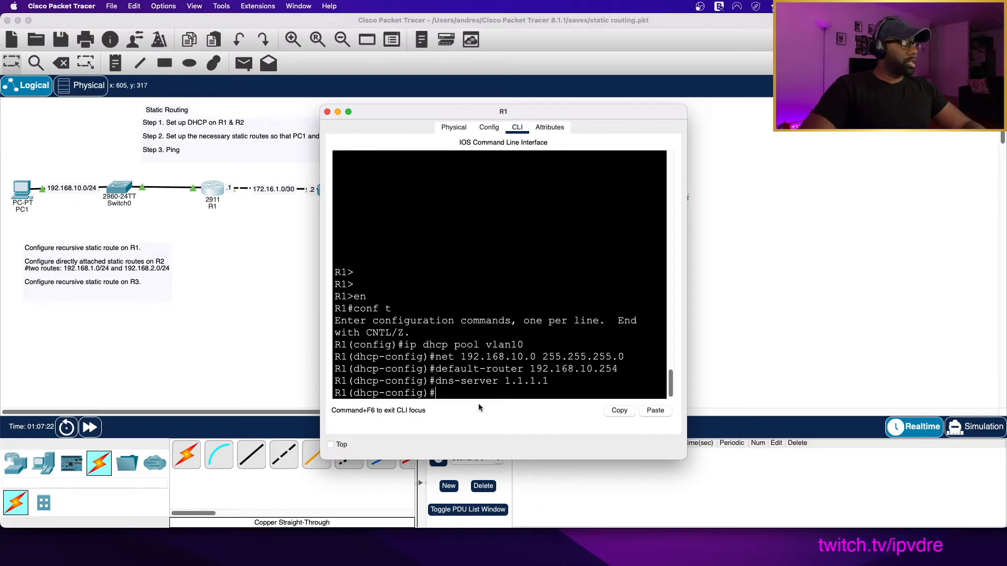
pyautogui.write('do sh ip')
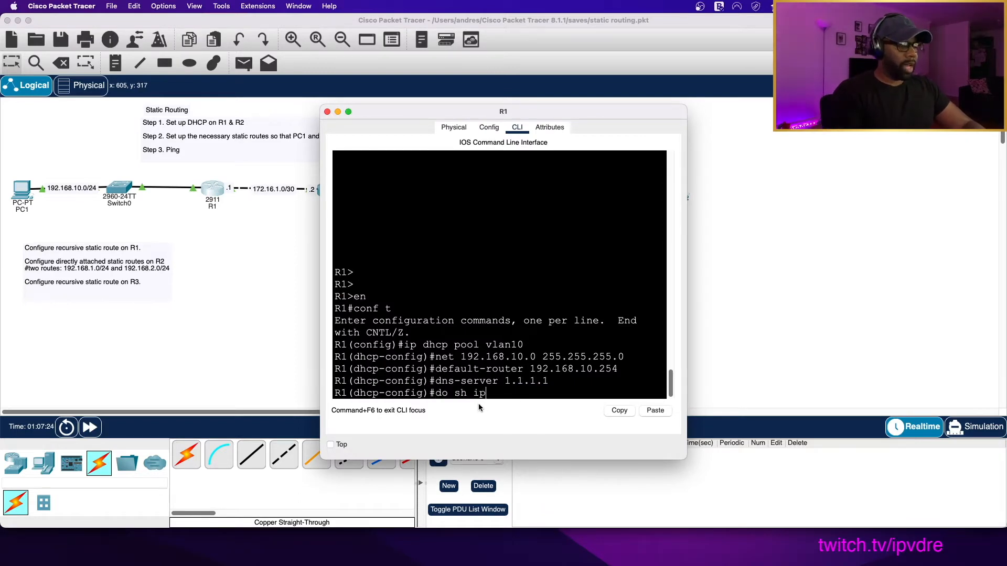
pyautogui.write(' int')
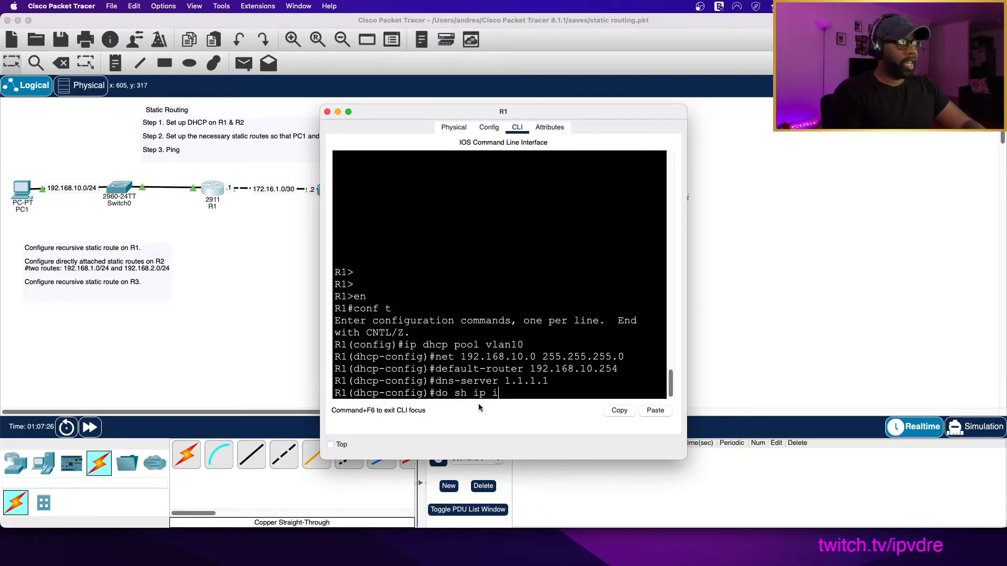
pyautogui.press('Return')
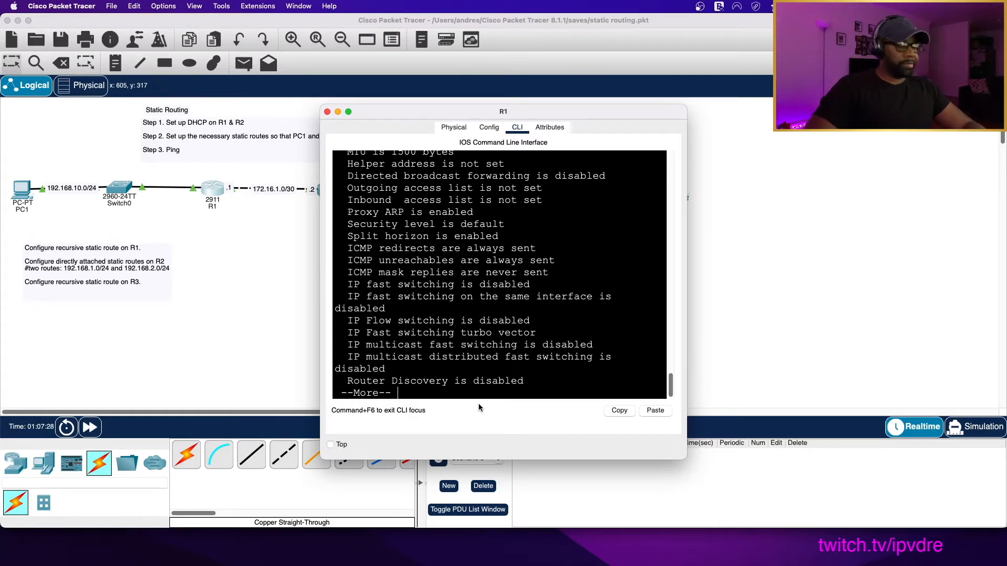
# - Display R1's brief interface summary with do sh ip int br and widen the R1 window to fit the table
pyautogui.press('space')
pyautogui.press('Up')
pyautogui.write('br')
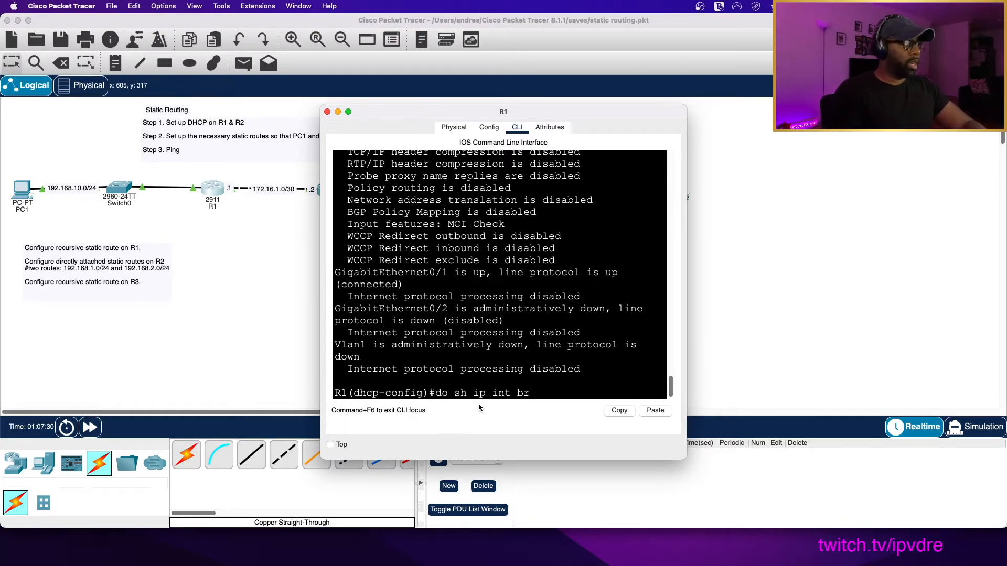
pyautogui.press('Return')
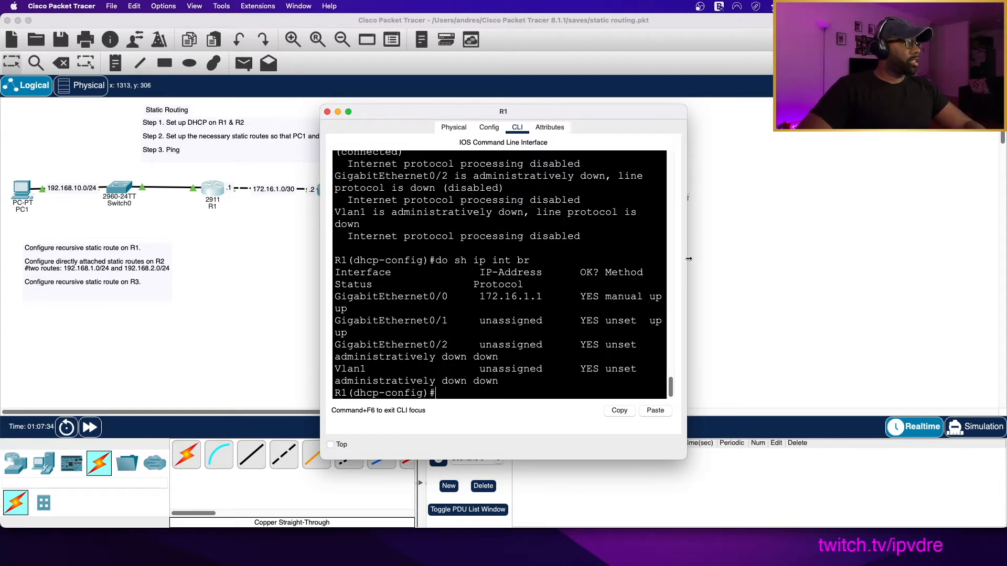
pyautogui.moveTo(687, 264); pyautogui.dragTo(859, 264)
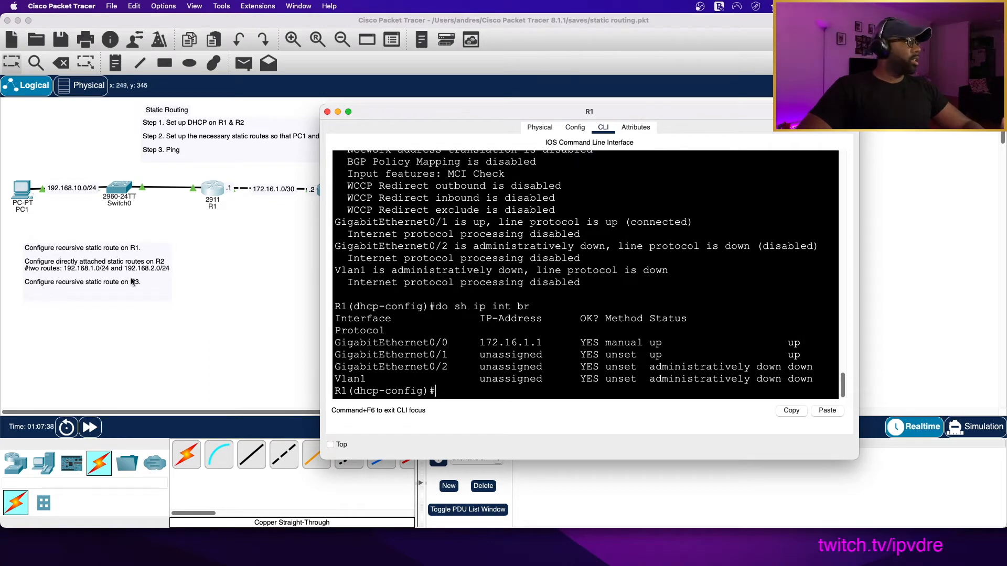
# - Check in the topology which R1 port connects to Switch0, then return to R1's command line
pyautogui.click(231, 268)
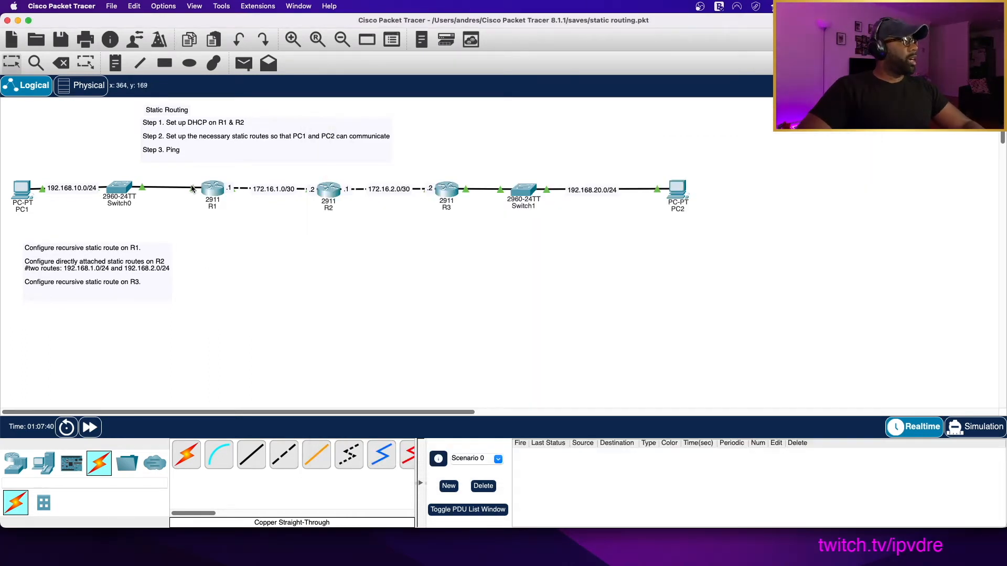
pyautogui.moveTo(191, 190)
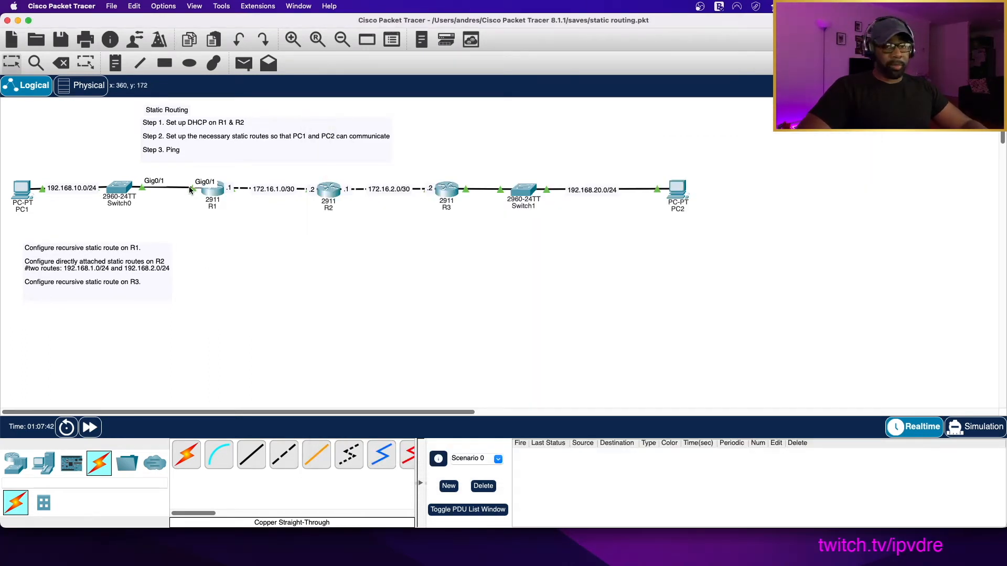
pyautogui.click(211, 190)
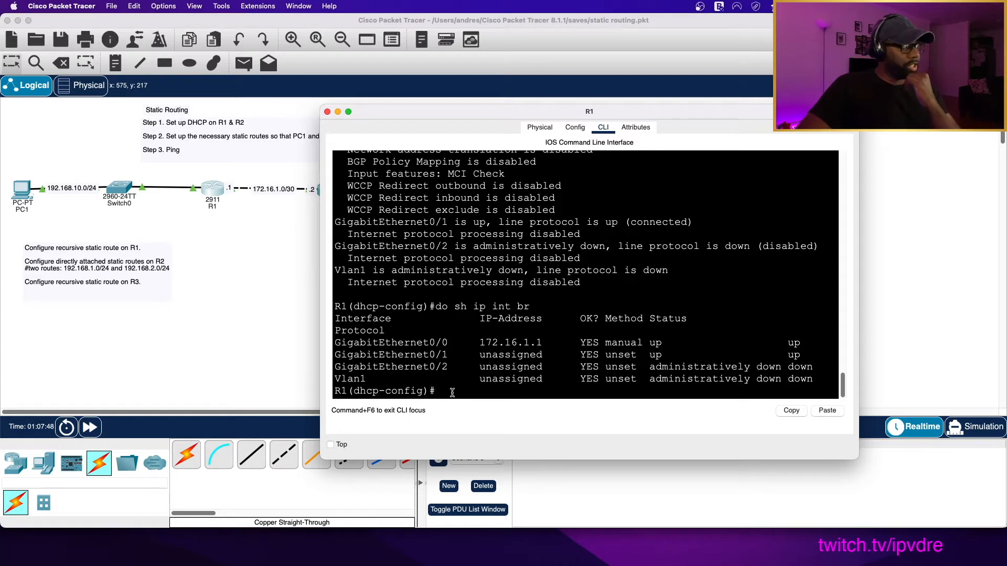
# - Save the static routing.pkt file
pyautogui.click(117, 5)
pyautogui.click(138, 68)
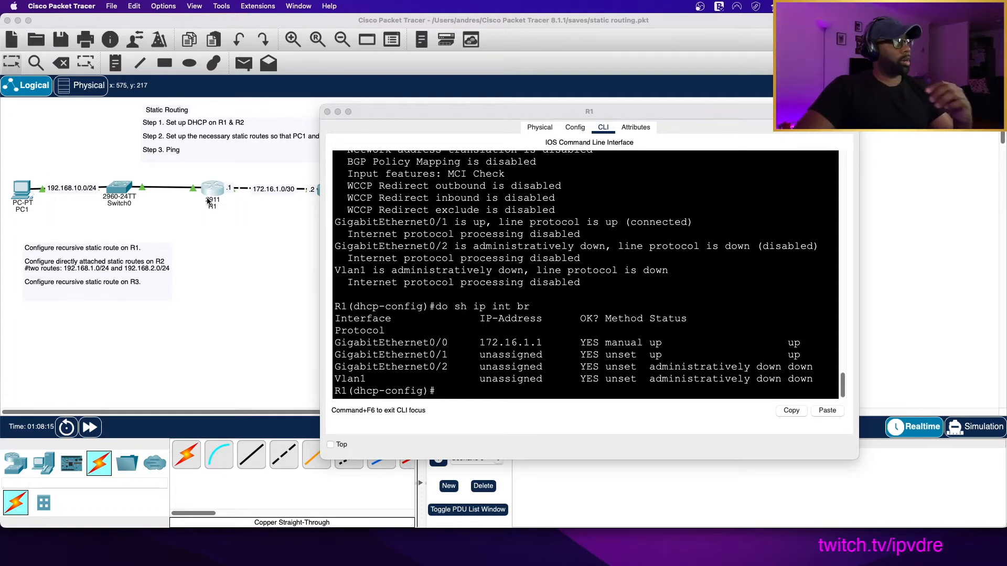
# - Exit R1's DHCP pool configuration and enter interface configuration for g0/1, the port facing Switch0
pyautogui.click(455, 394)
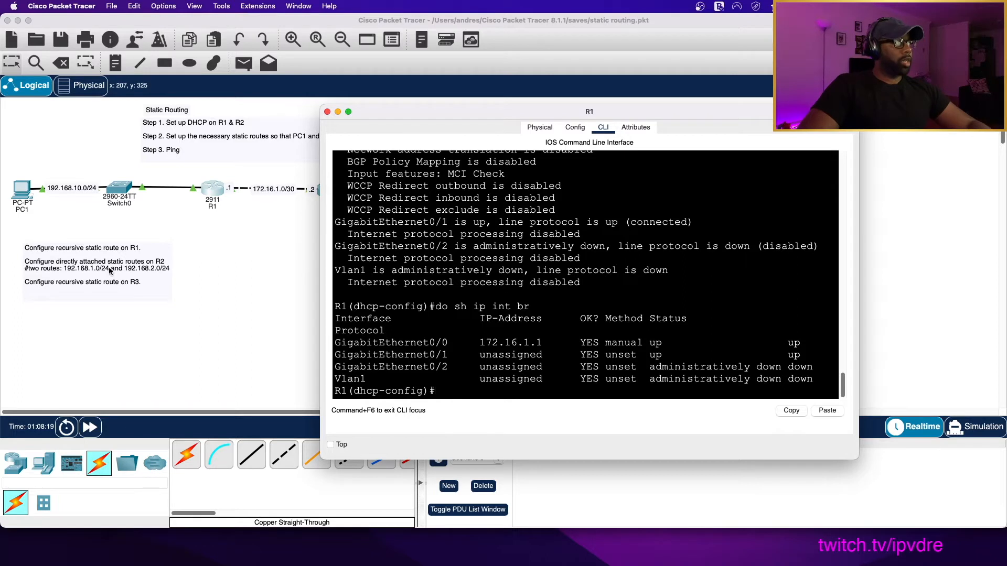
pyautogui.write('e')
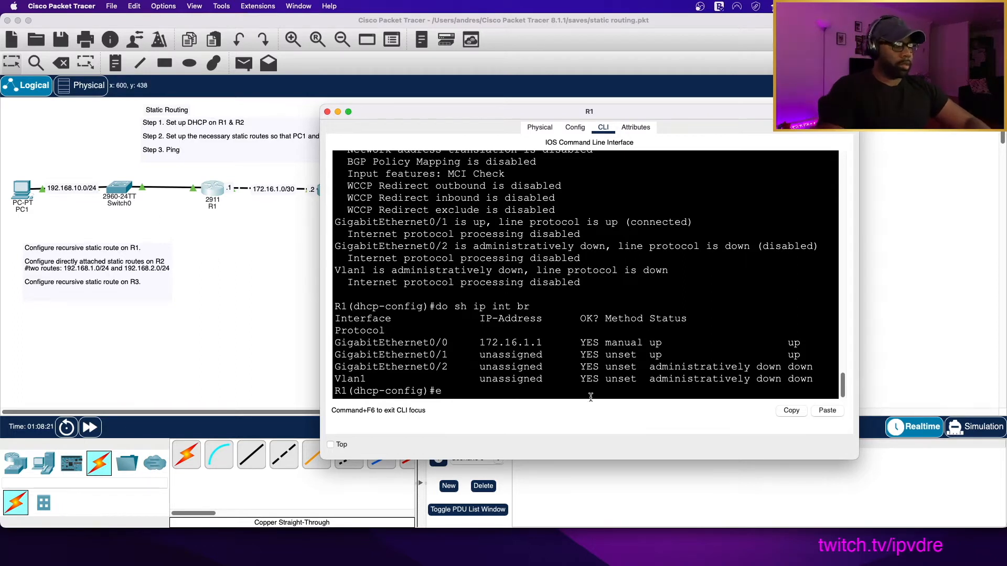
pyautogui.write('xit')
pyautogui.press('Return')
pyautogui.press('Return')
pyautogui.press('Return')
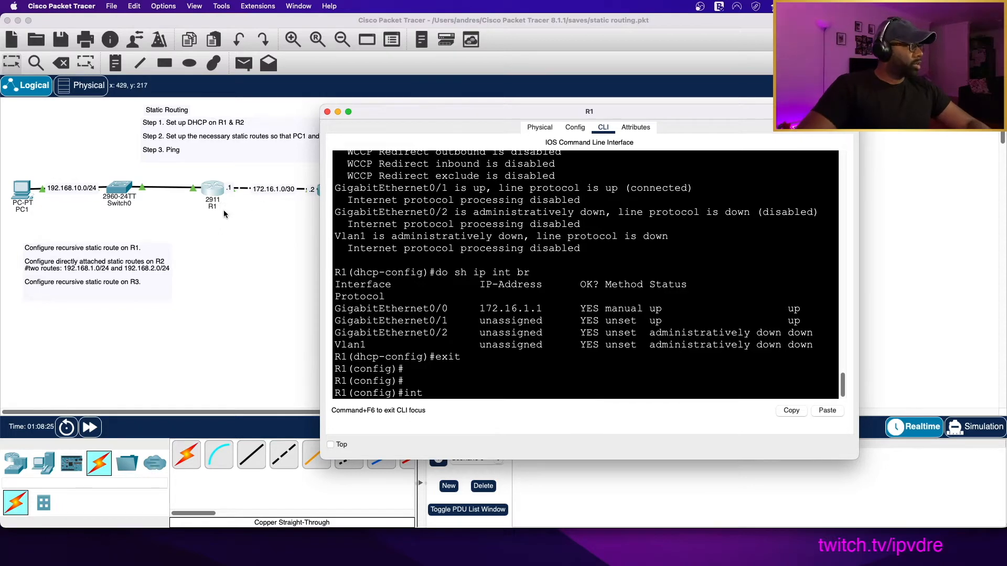
pyautogui.click(185, 193)
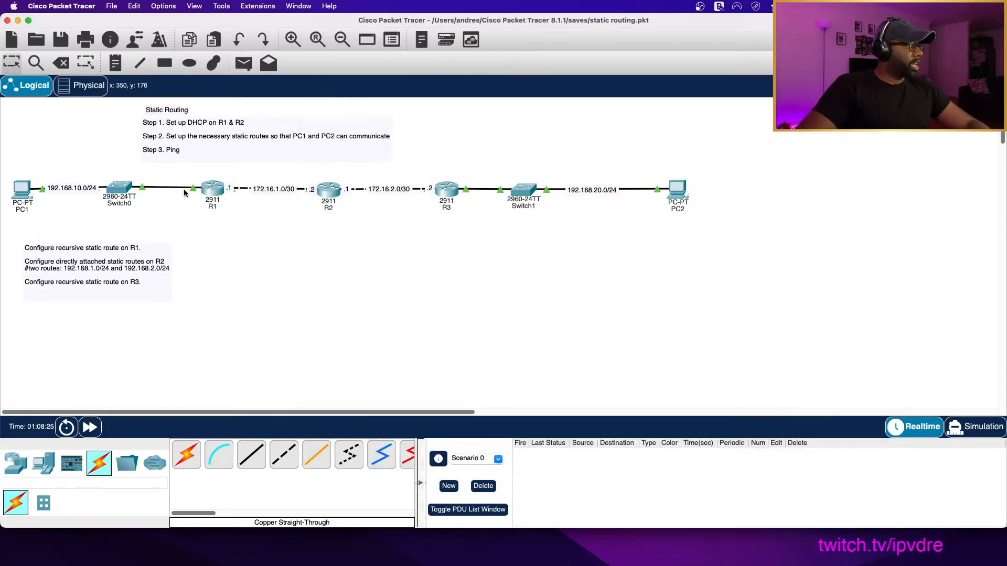
pyautogui.click(212, 190)
pyautogui.write('int g0/1')
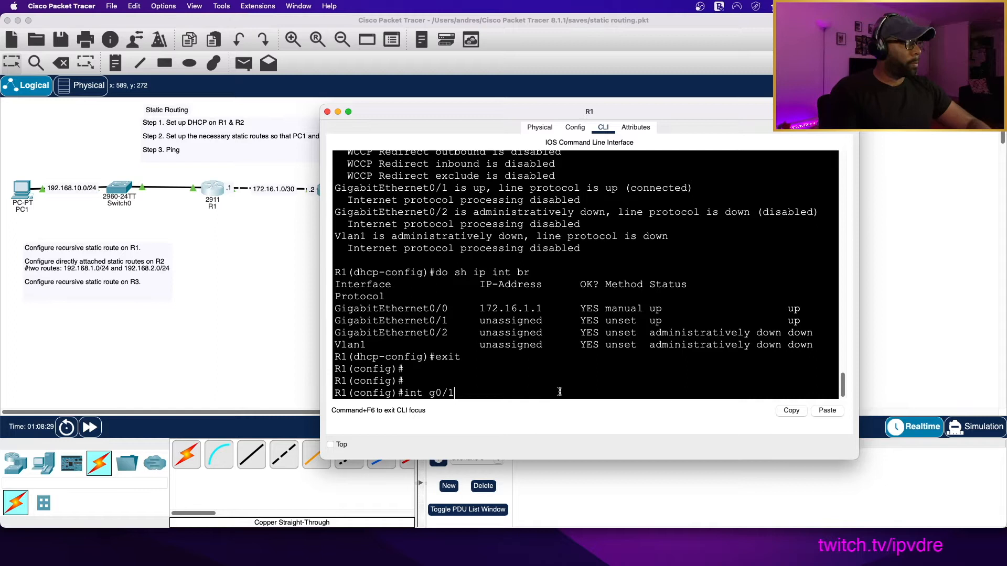
pyautogui.press('Return')
# - Assign IP address 192.168.10.254 with mask 255.255.255.0 to R1's g0/1 interface
pyautogui.write('192.16')
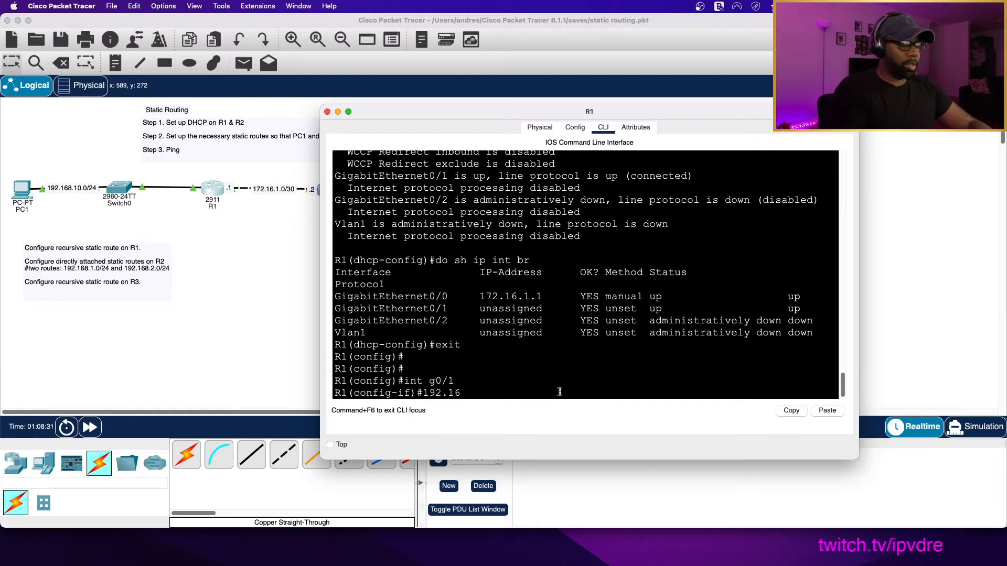
pyautogui.write('8.10.254')
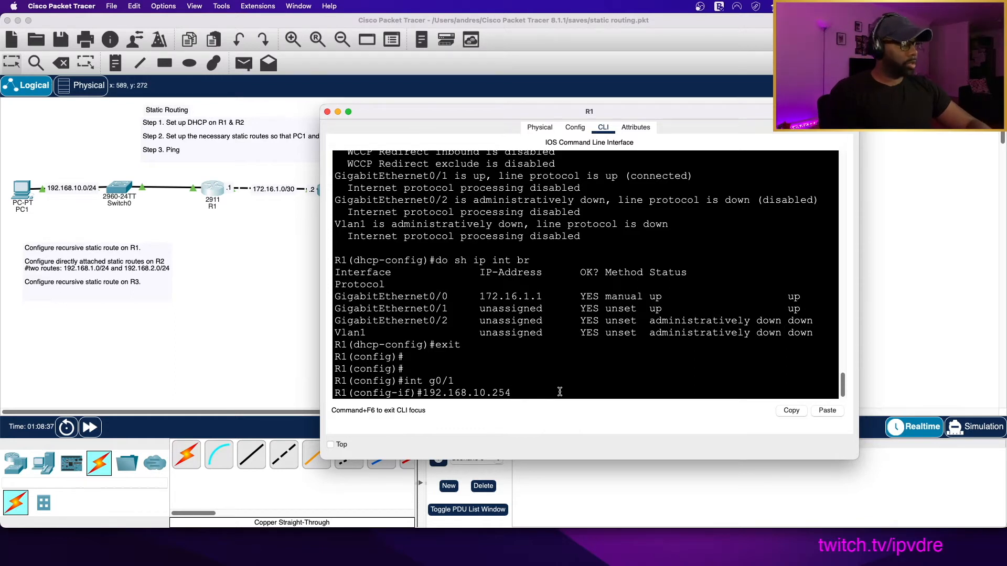
pyautogui.hotkey('ctrl', 'a')
pyautogui.write('ip add ')
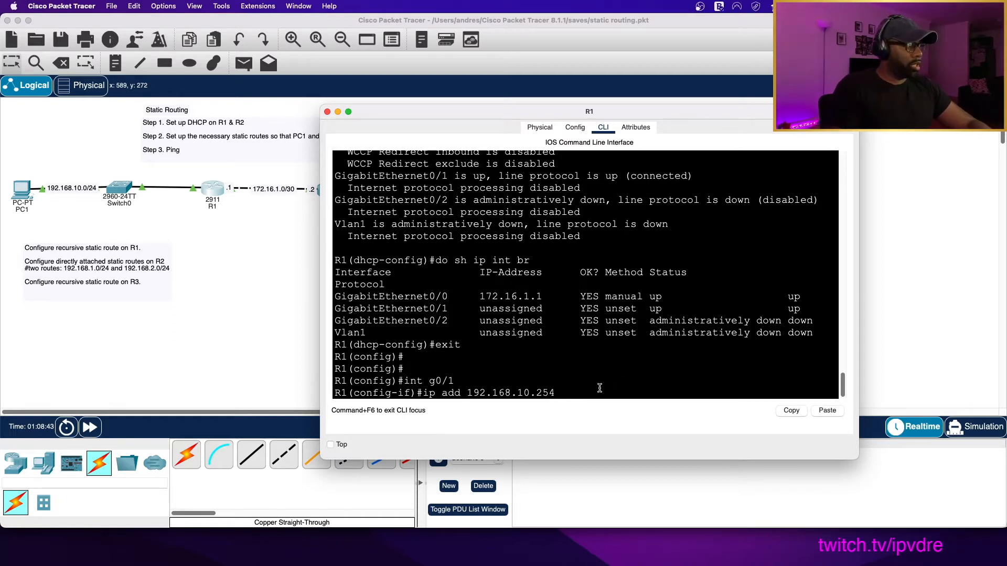
pyautogui.write(' 255.')
pyautogui.write('25')
pyautogui.press('BackSpace')
pyautogui.press('BackSpace')
pyautogui.press('BackSpace')
pyautogui.press('BackSpace')
pyautogui.press('BackSpace')
pyautogui.press('BackSpace')
pyautogui.press('BackSpace')
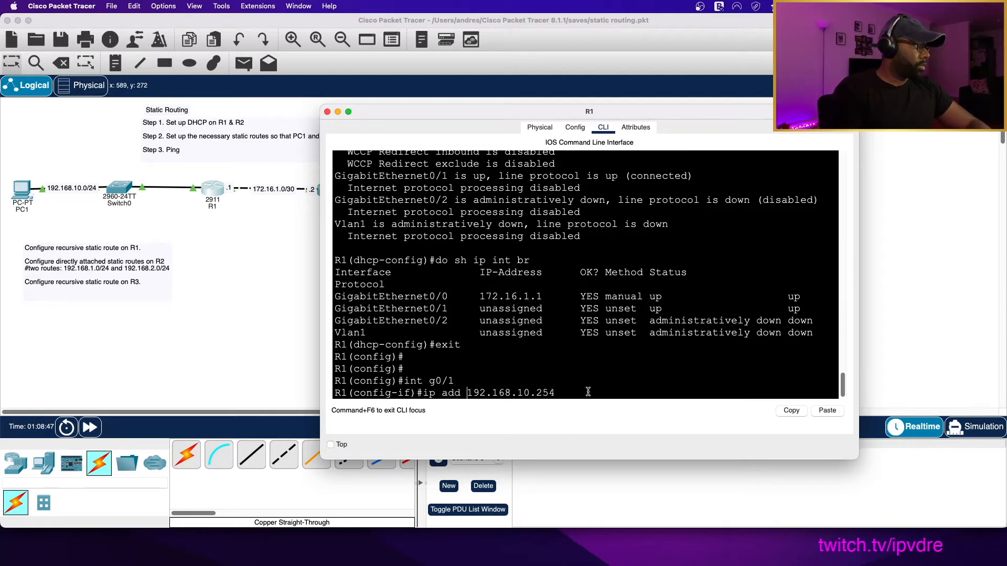
pyautogui.press('BackSpace')
pyautogui.write('192.168.10.254')
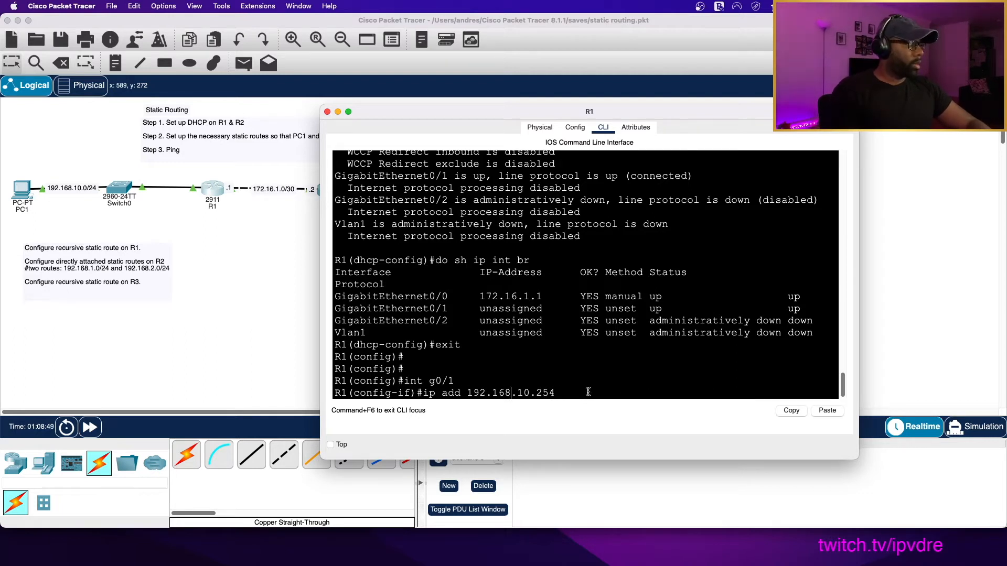
pyautogui.write(' 255.255.')
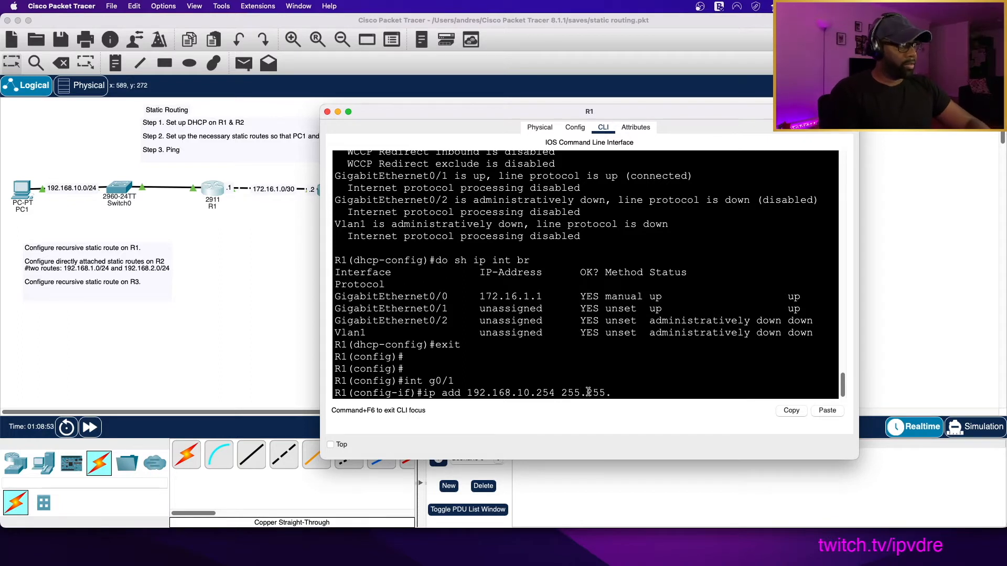
pyautogui.write('255.0')
pyautogui.press('Return')
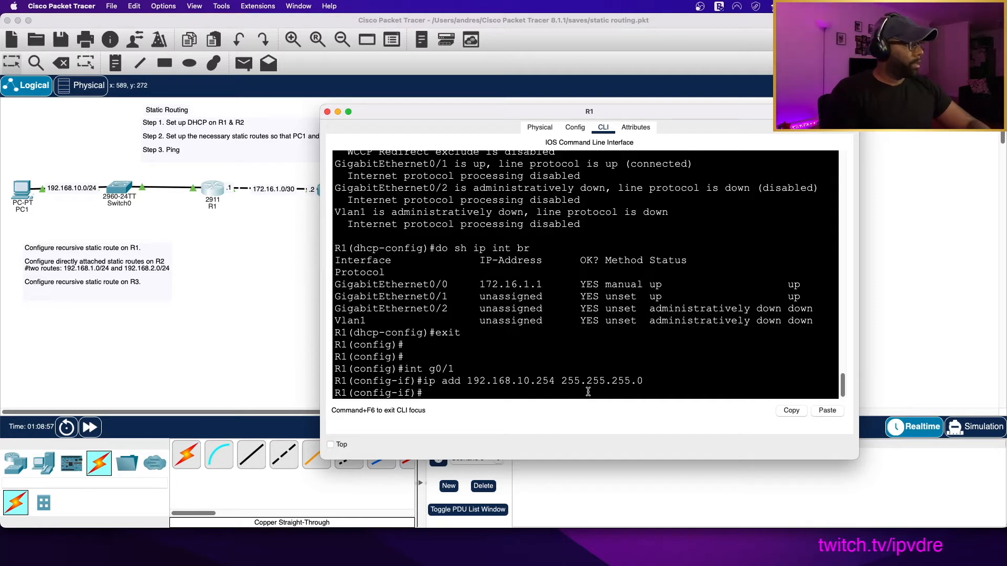
# - Enable R1's g0/1 interface with no shut and close the R1 window
pyautogui.write('no shuit')
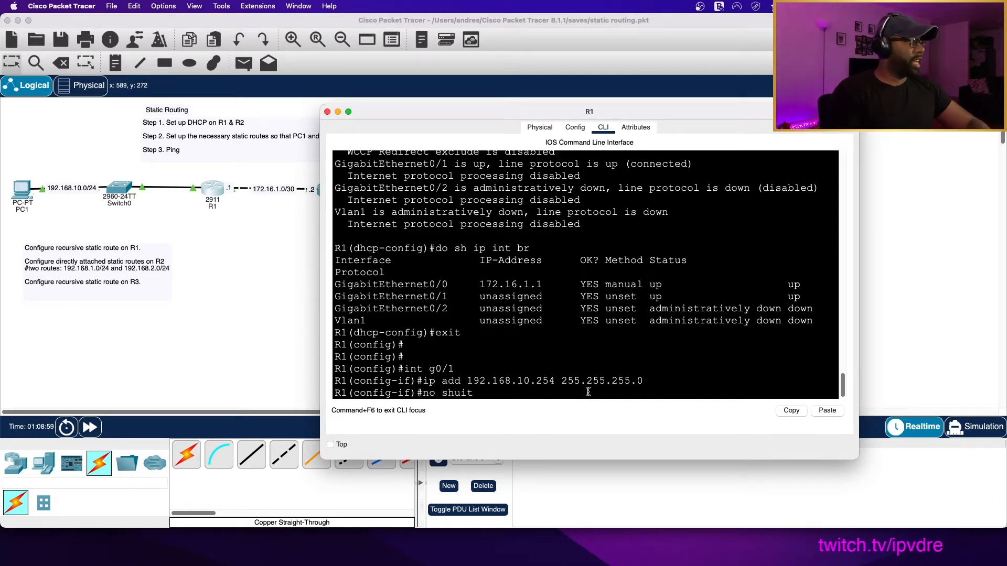
pyautogui.press('Return')
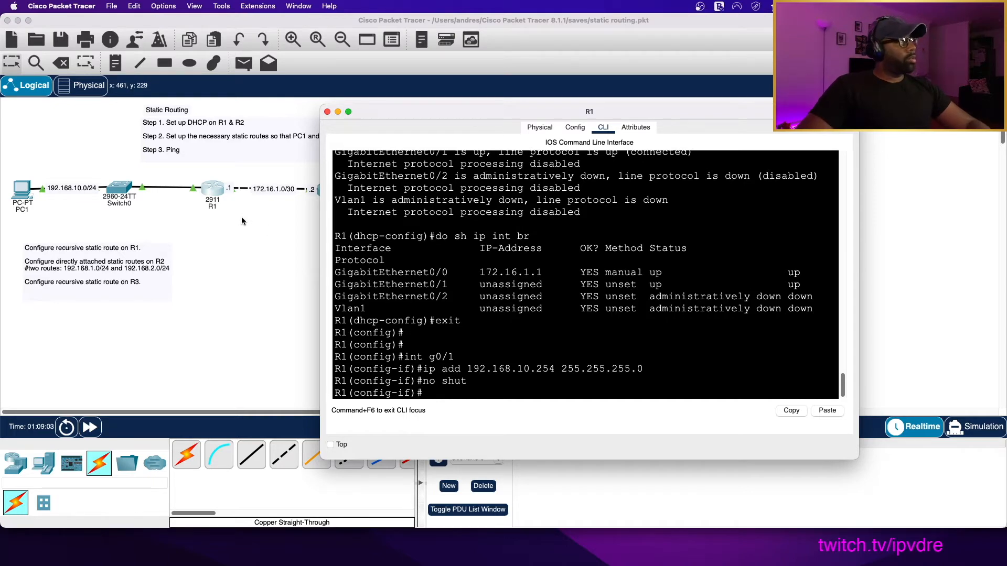
pyautogui.press('super+w')
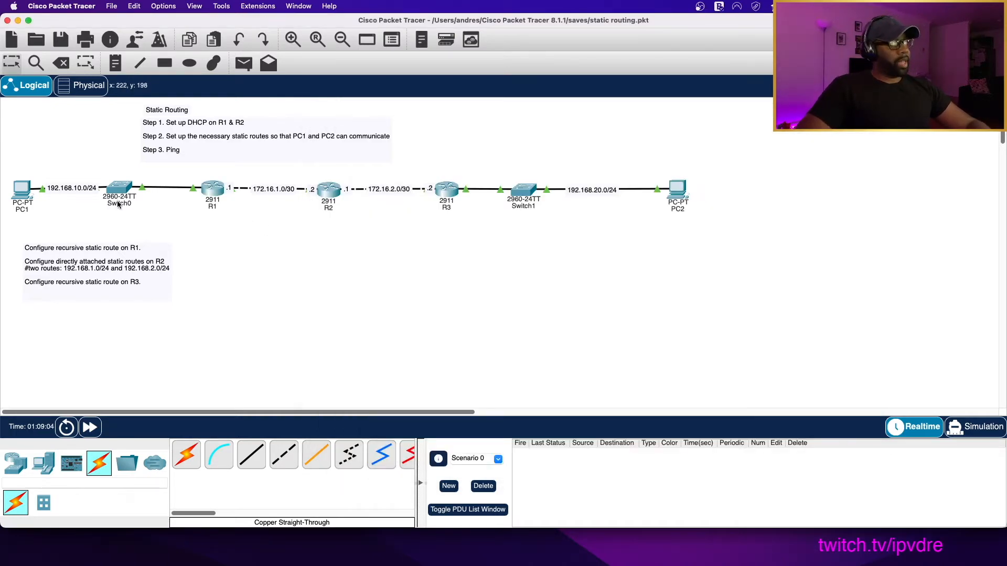
# - Set PC1's IPv4 gateway and DNS configuration to DHCP
pyautogui.click(21, 190)
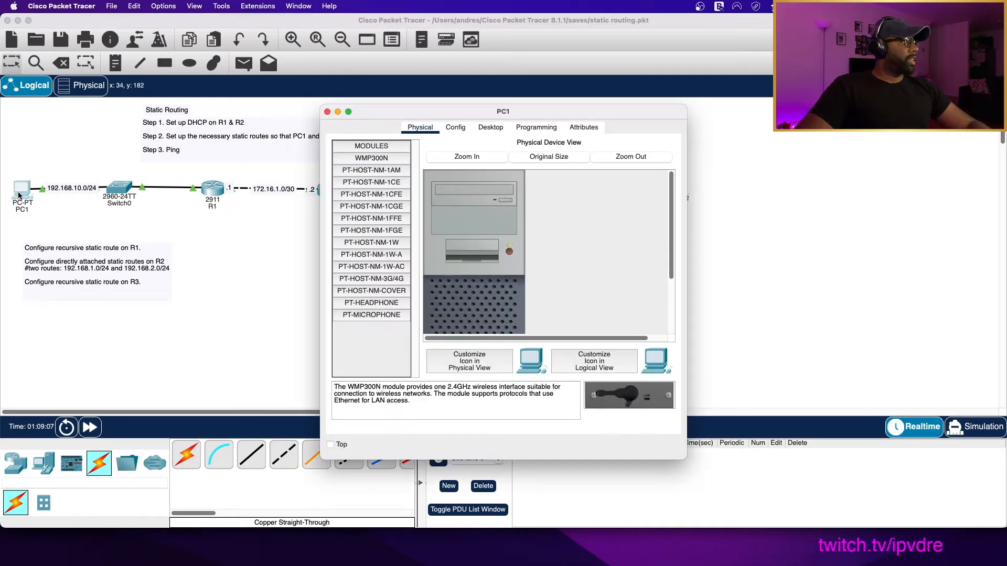
pyautogui.click(456, 127)
pyautogui.click(439, 221)
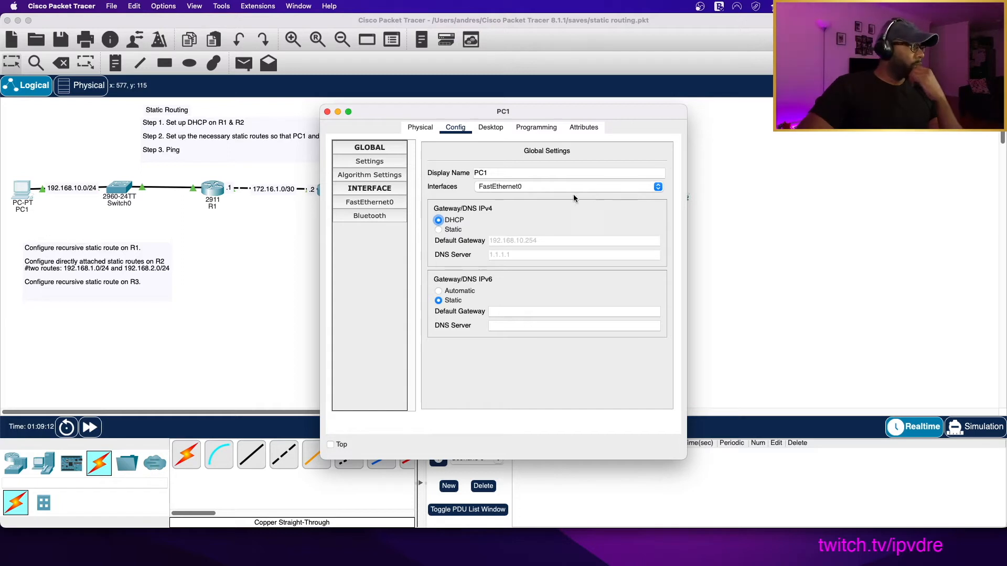
# - Open PC1's IP Configuration to check the DHCP-assigned address, mask, gateway and DNS server
pyautogui.click(498, 129)
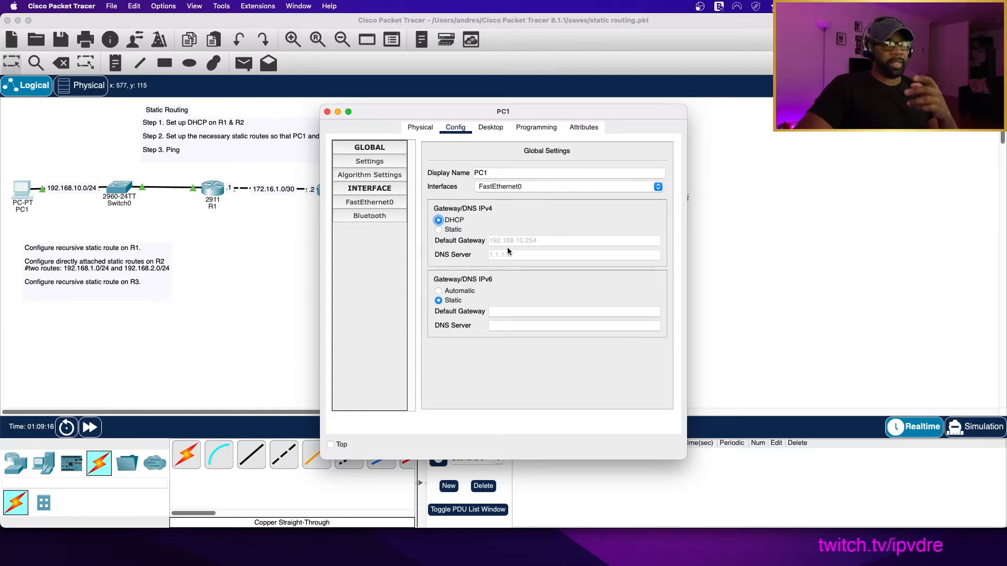
pyautogui.click(486, 128)
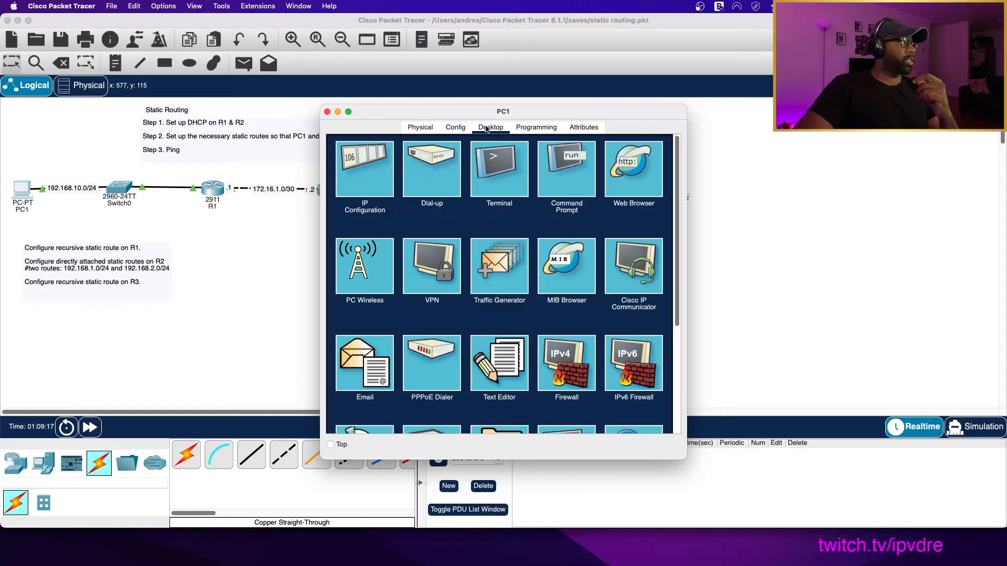
pyautogui.click(351, 178)
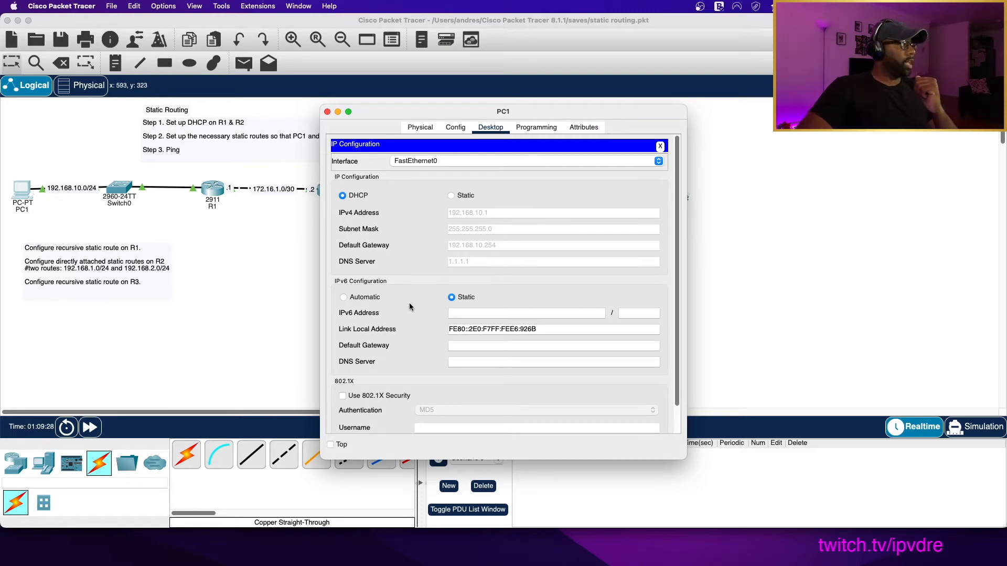
# - Return to the topology workspace and save the static routing.pkt file
pyautogui.click(258, 226)
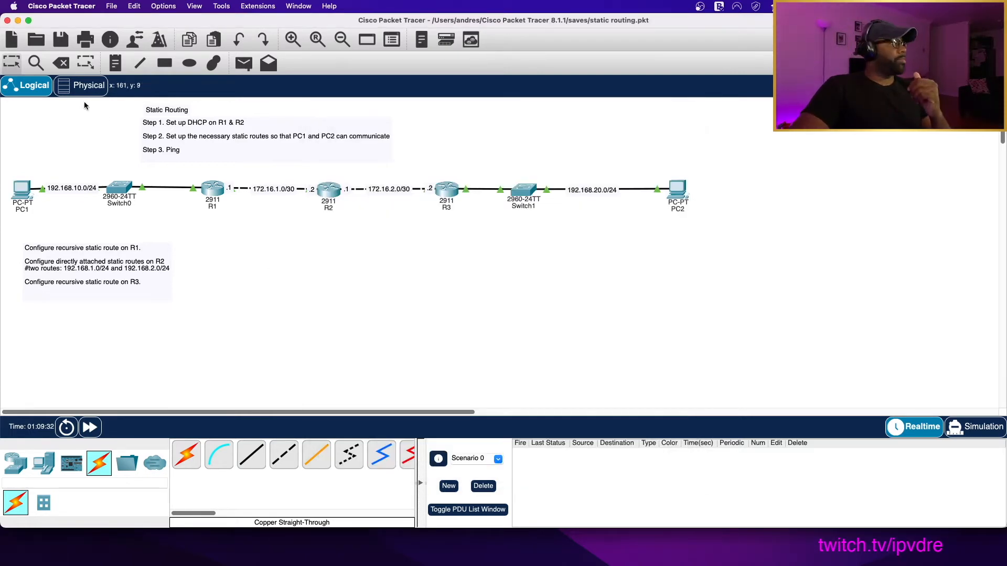
pyautogui.click(111, 6)
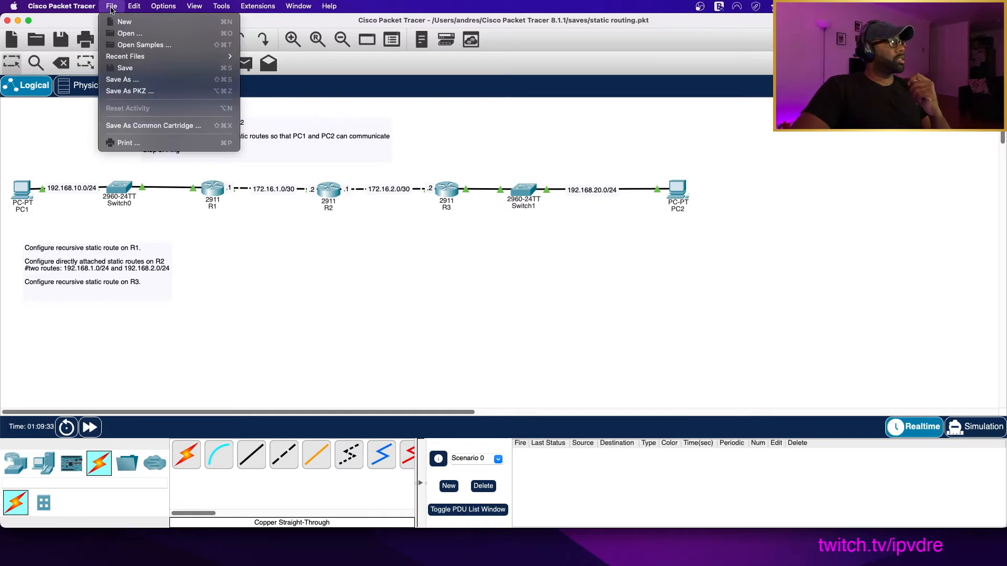
pyautogui.click(122, 68)
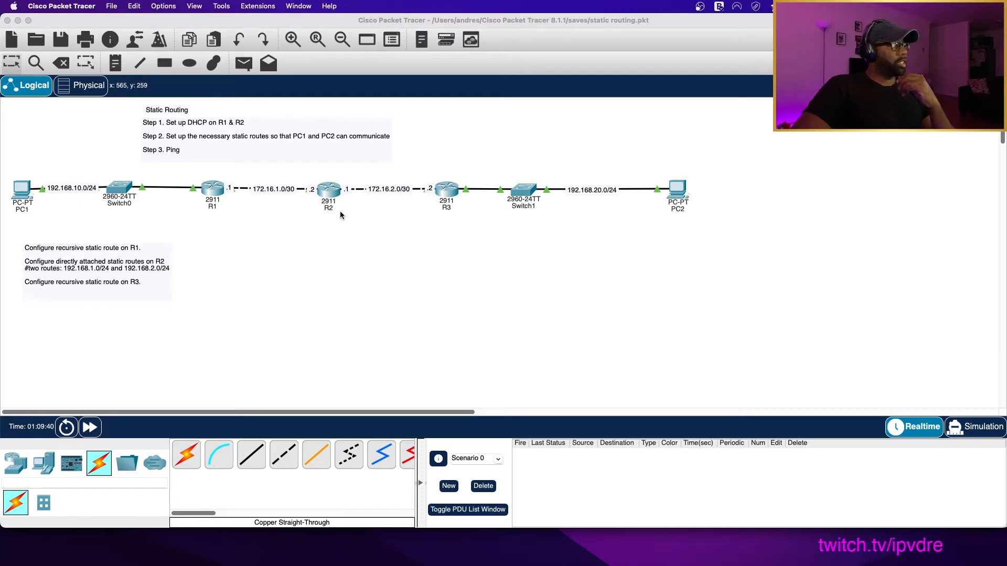
# - Correct step 1 of the Static Routing note to read "Set up DHCP on R1 & R3"
pyautogui.doubleClick(257, 126)
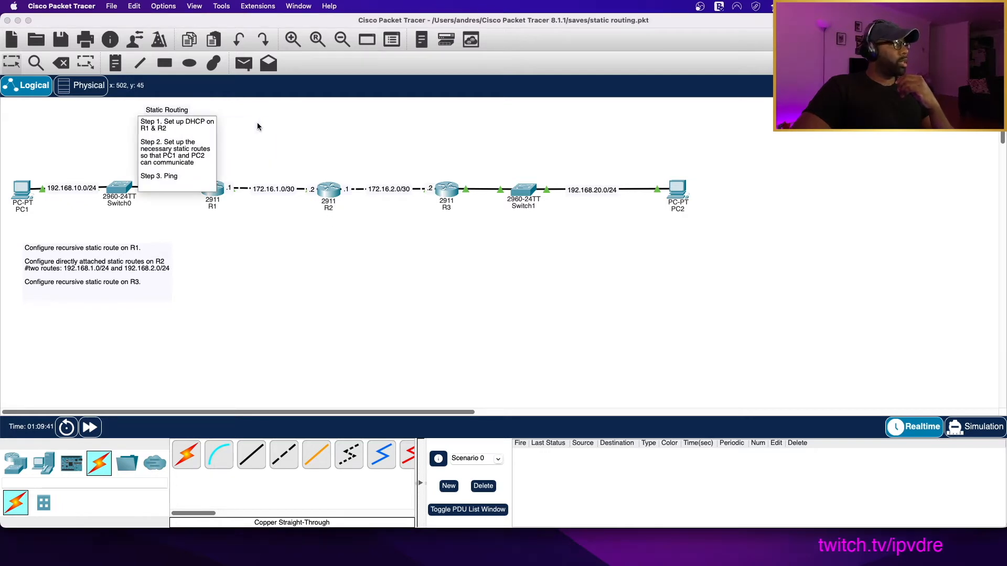
pyautogui.click(181, 129)
pyautogui.press('BackSpace')
pyautogui.write('3')
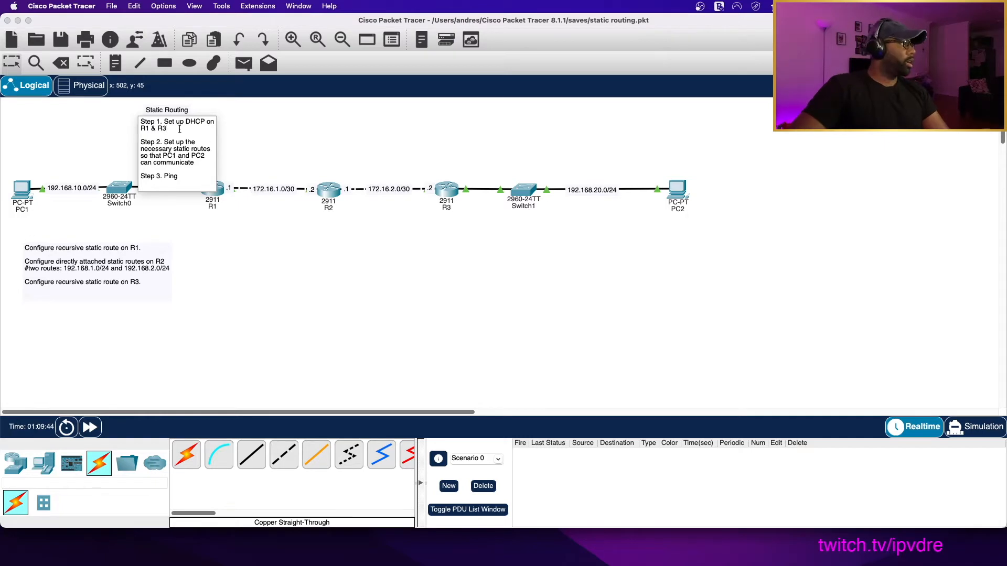
pyautogui.click(275, 253)
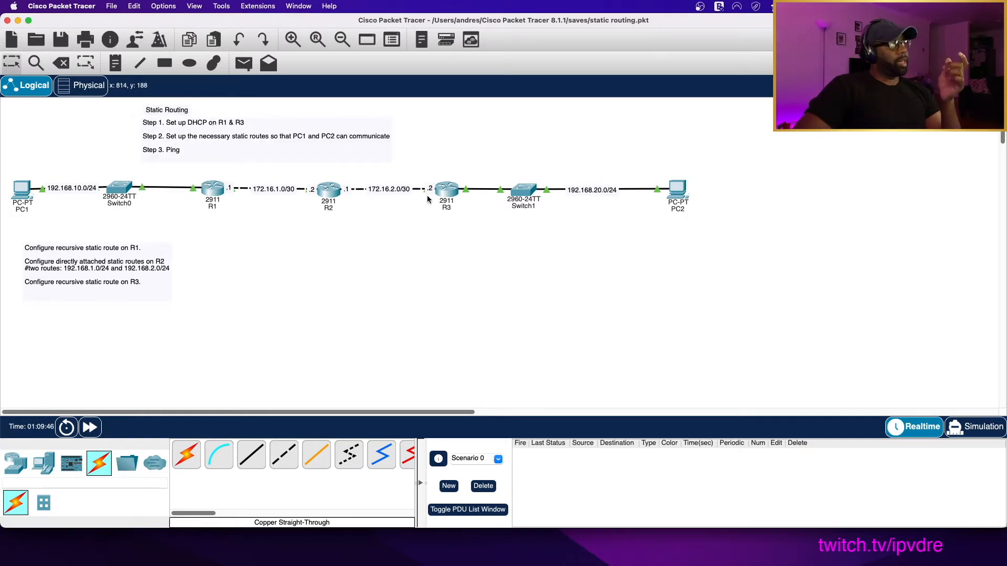
# - Open R3's command line and enter global configuration mode with en and conf t
pyautogui.click(449, 194)
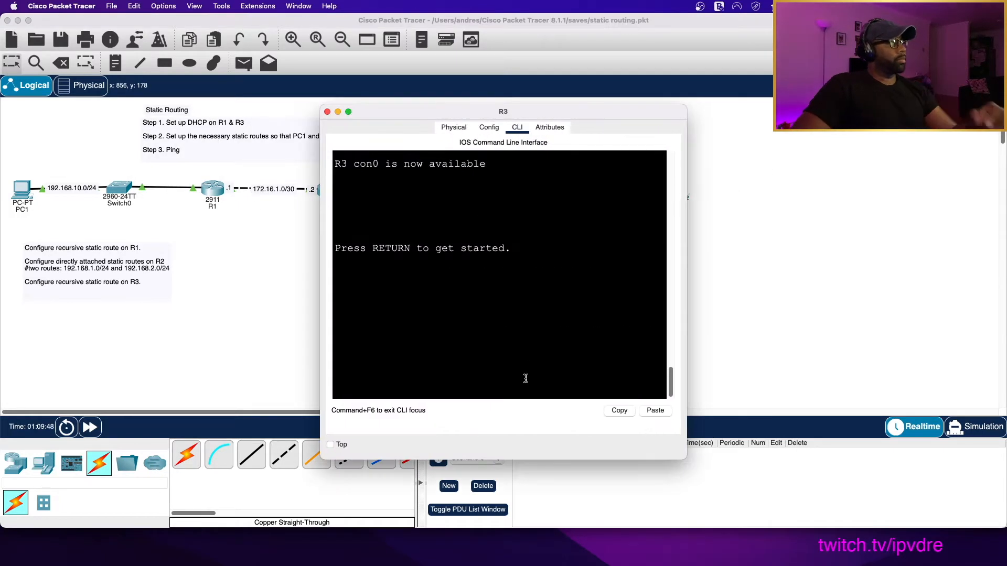
pyautogui.press('Return')
pyautogui.press('Return')
pyautogui.press('Return')
pyautogui.write('en')
pyautogui.press('Return')
pyautogui.write('conf t')
pyautogui.press('Return')
# - Create a DHCP pool named vlan20 on R3
pyautogui.write('ip dhcp')
pyautogui.write('poo')
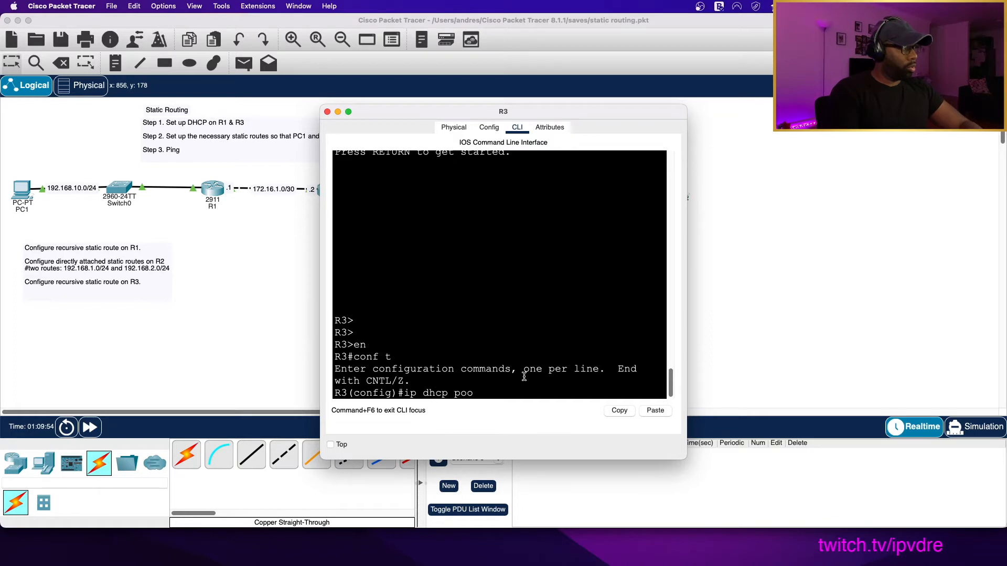
pyautogui.write('l vlan')
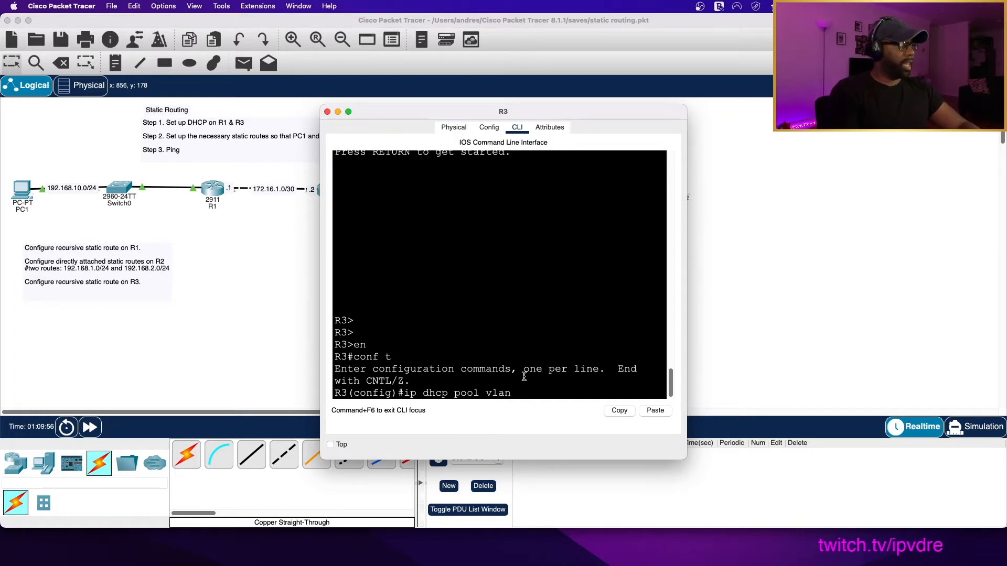
pyautogui.write('20')
pyautogui.press('Return')
# - Set the vlan20 pool's network to 192.168.20.0 with mask 255.255.255.0
pyautogui.write('net')
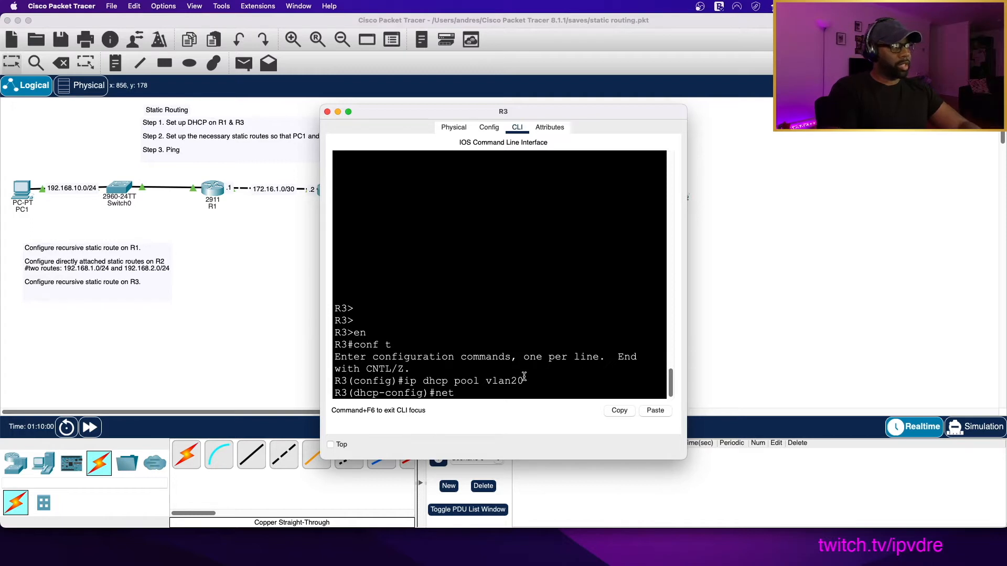
pyautogui.write(' 192.,')
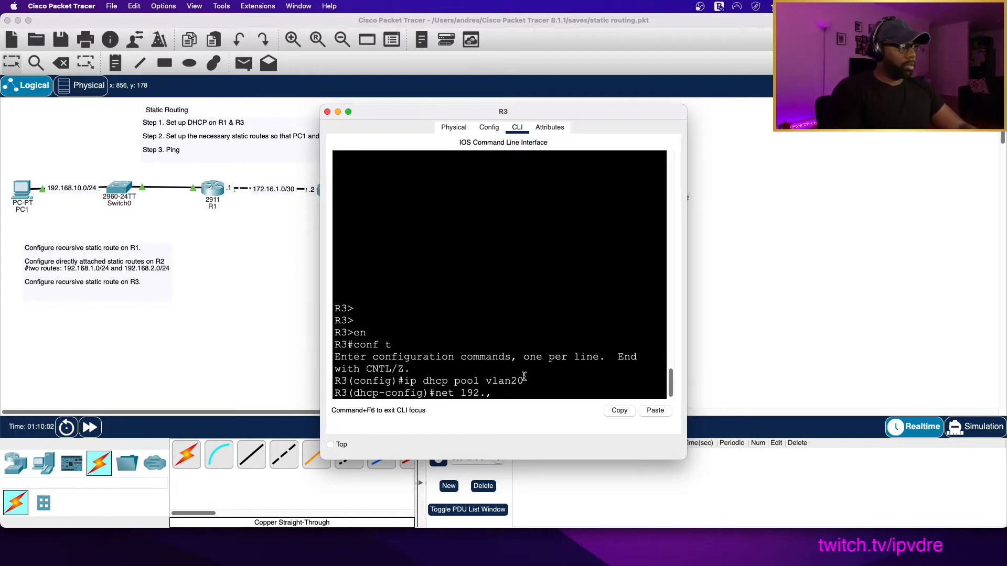
pyautogui.press('BackSpace')
pyautogui.write('1')
pyautogui.write('68.20.0 25')
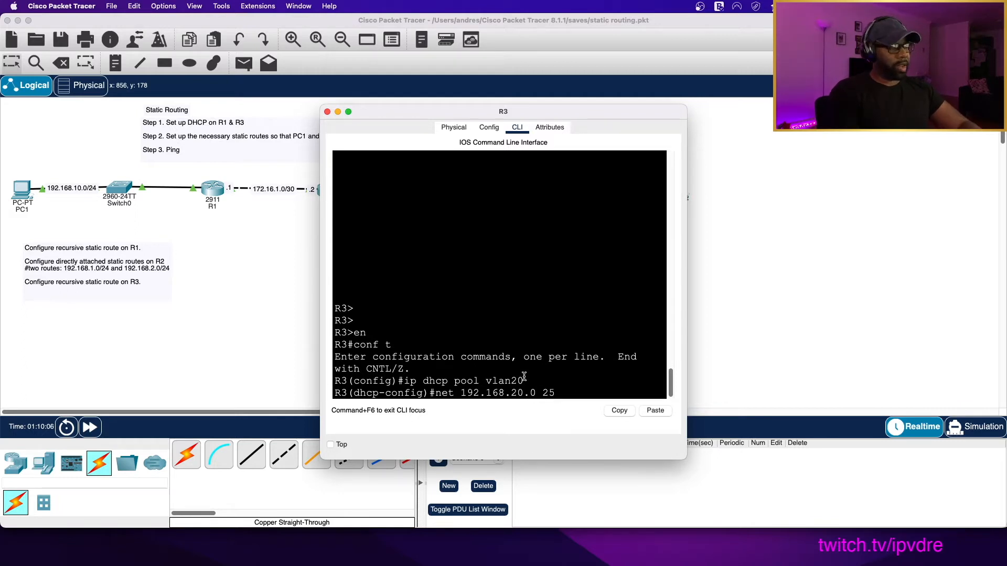
pyautogui.write('5.255.255.0')
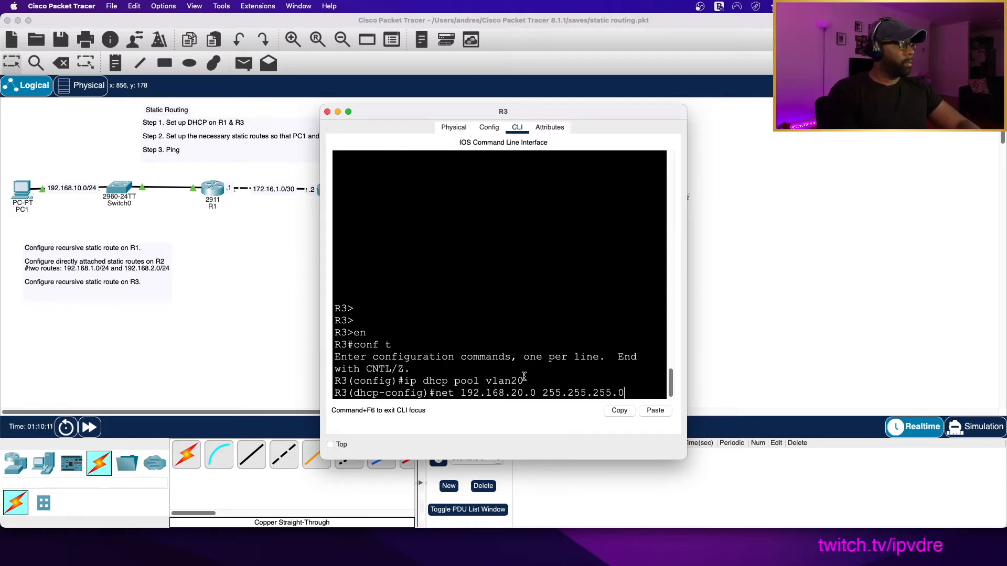
pyautogui.press('Return')
# - Give the vlan20 pool the default router 192.168.20.254 and the DNS server 1.1.1.1
pyautogui.write('defau')
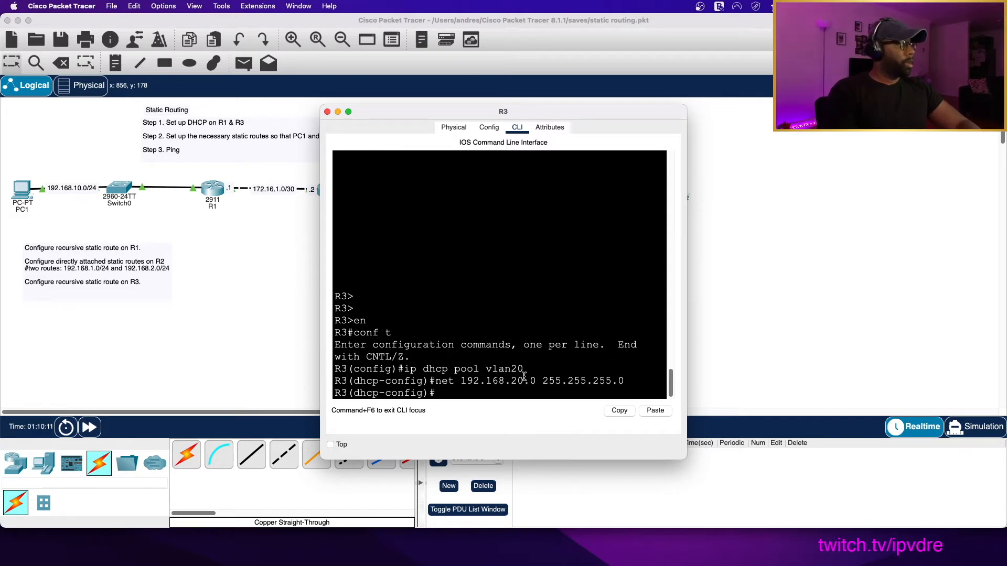
pyautogui.write('lt-ro')
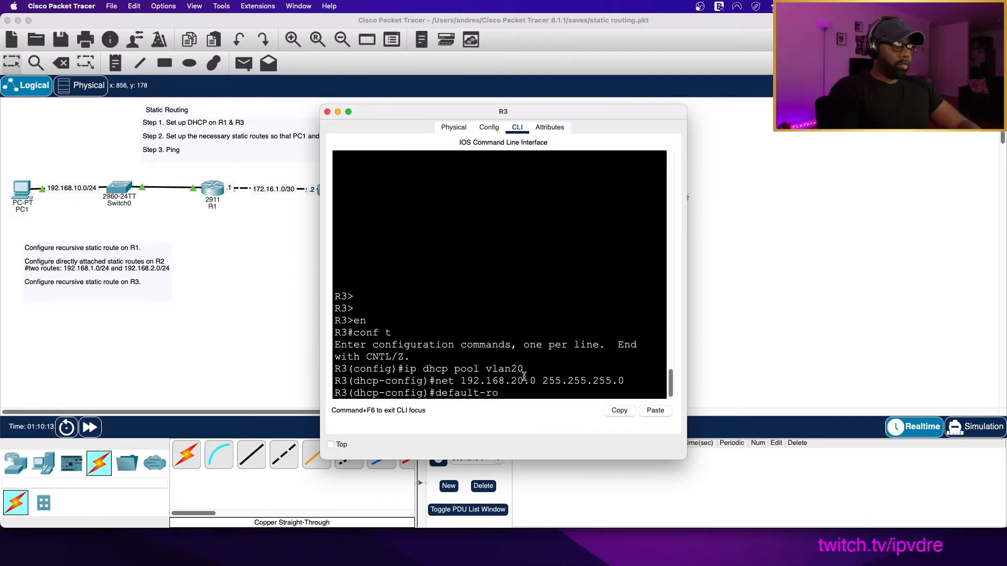
pyautogui.write('uter 192.168.')
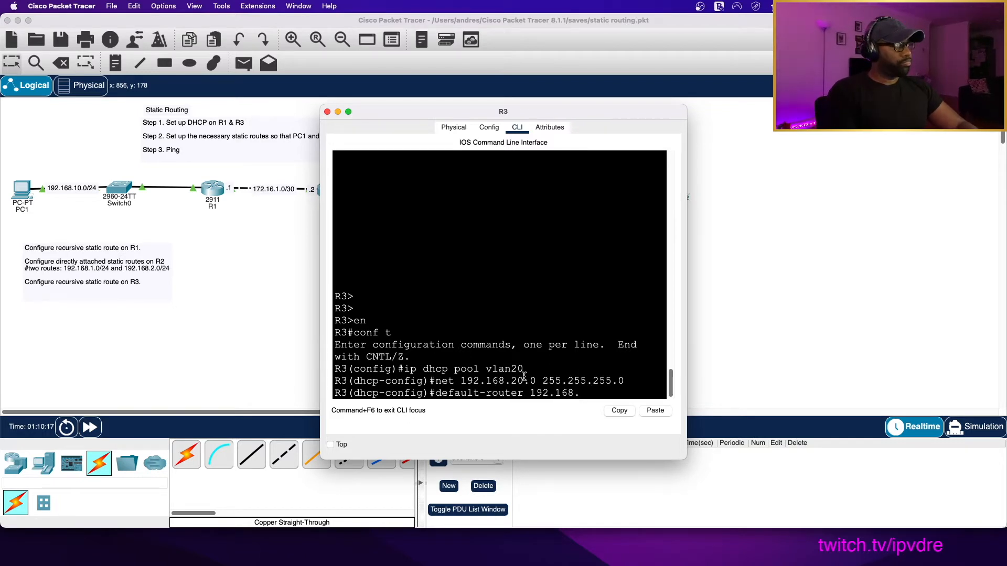
pyautogui.write('20.254')
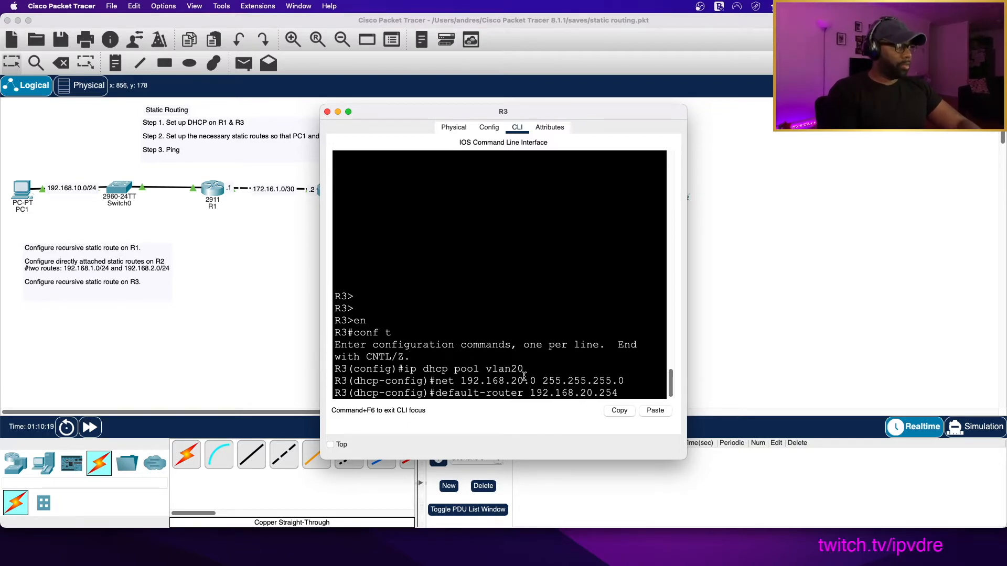
pyautogui.press('Return')
pyautogui.write('dns-server')
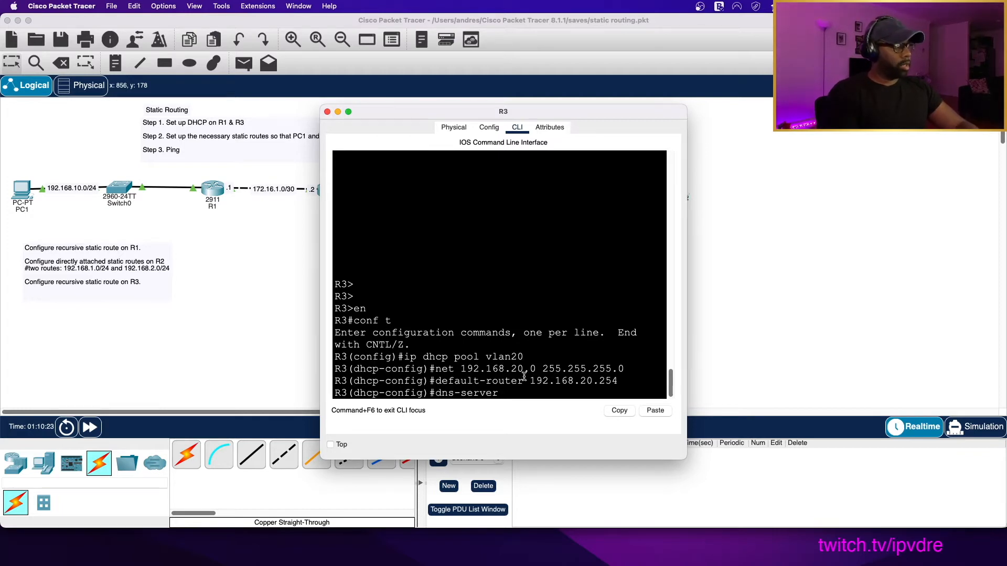
pyautogui.write(' 1.1.1.1')
pyautogui.press('Return')
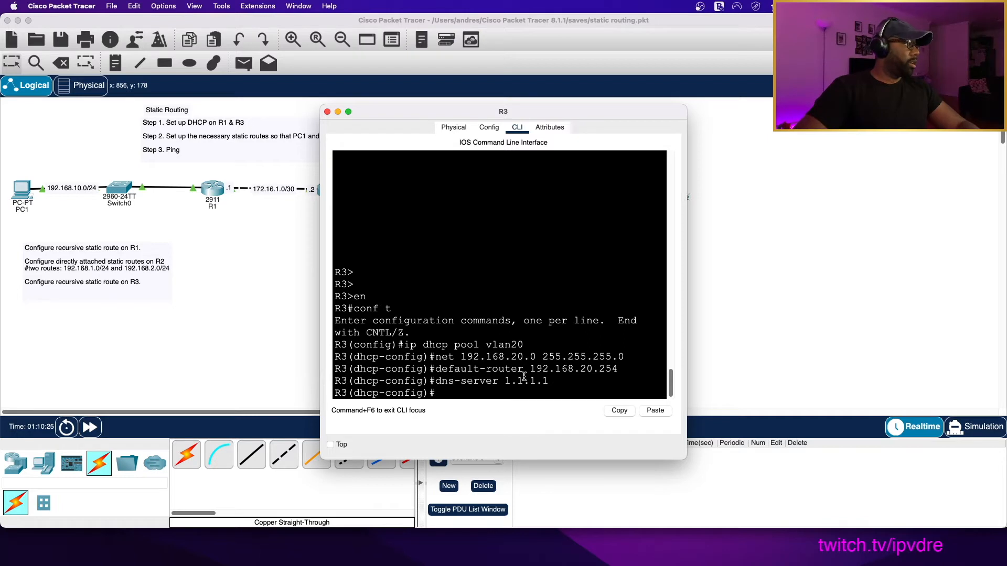
# - Assign 192.168.20.254 255.255.255.0 to R3's g0/1 interface toward Switch1 and enable it with no shut
pyautogui.click(261, 316)
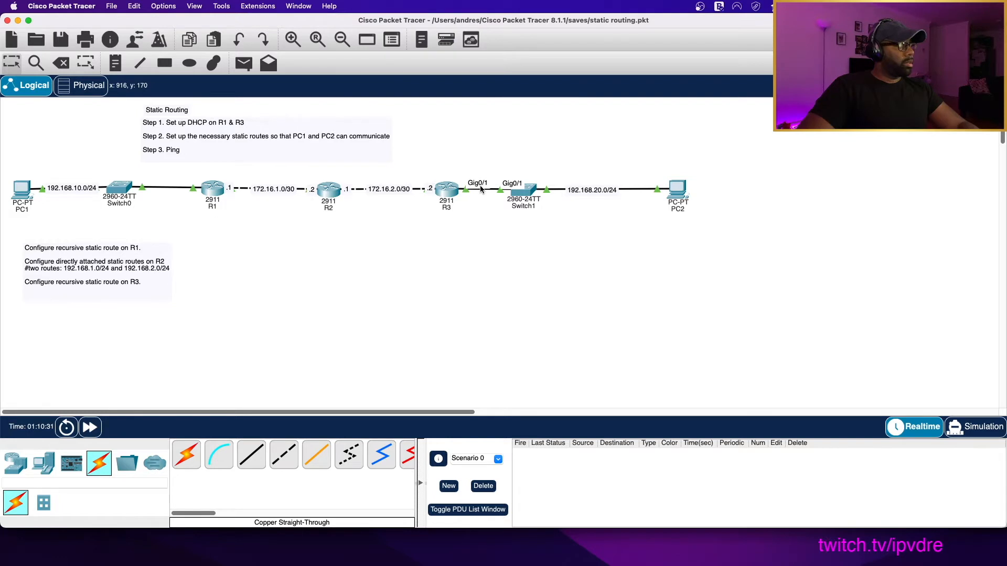
pyautogui.click(448, 190)
pyautogui.write('int g0/1')
pyautogui.press('Return')
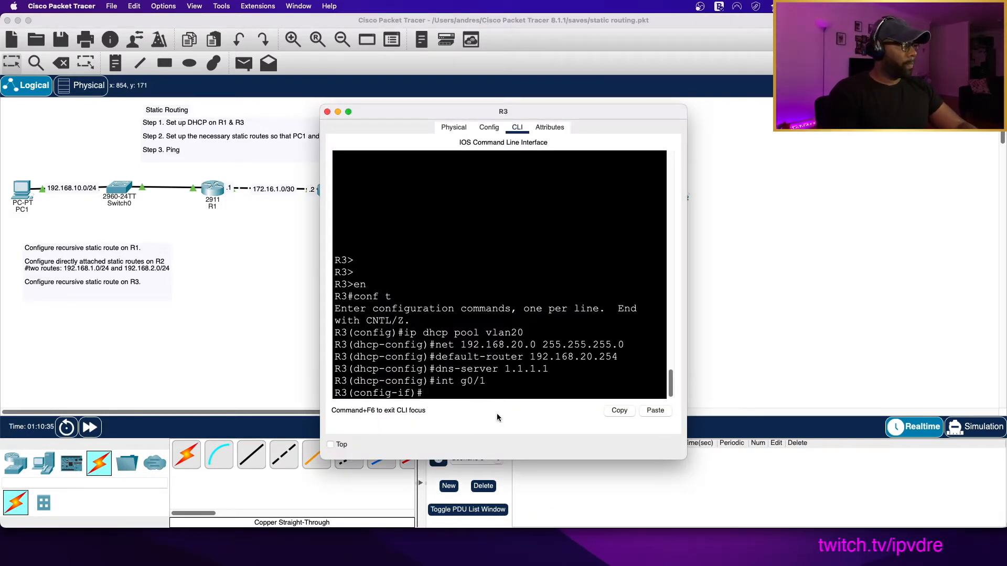
pyautogui.write('ip add 192.1')
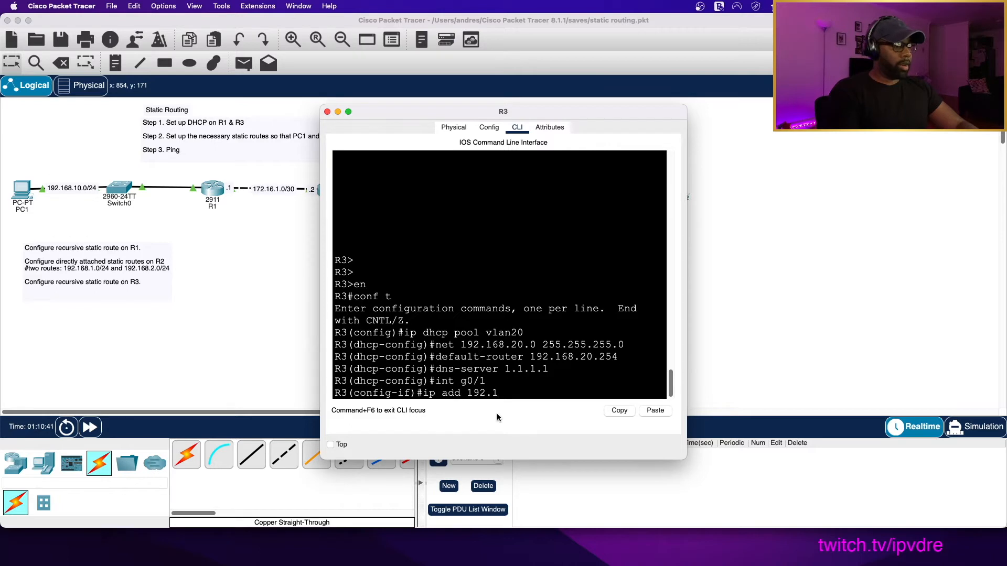
pyautogui.write('68.20.2')
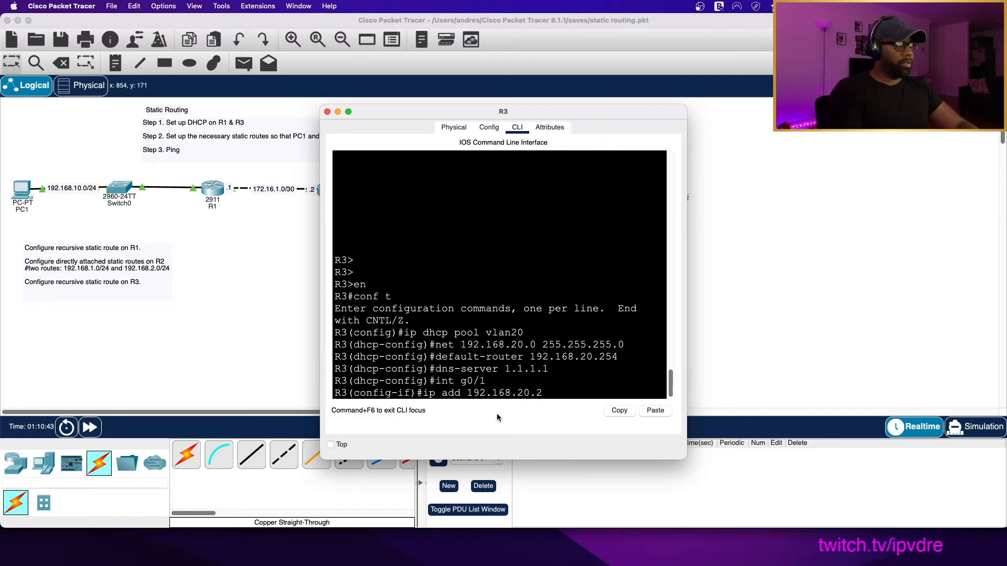
pyautogui.write('54 25')
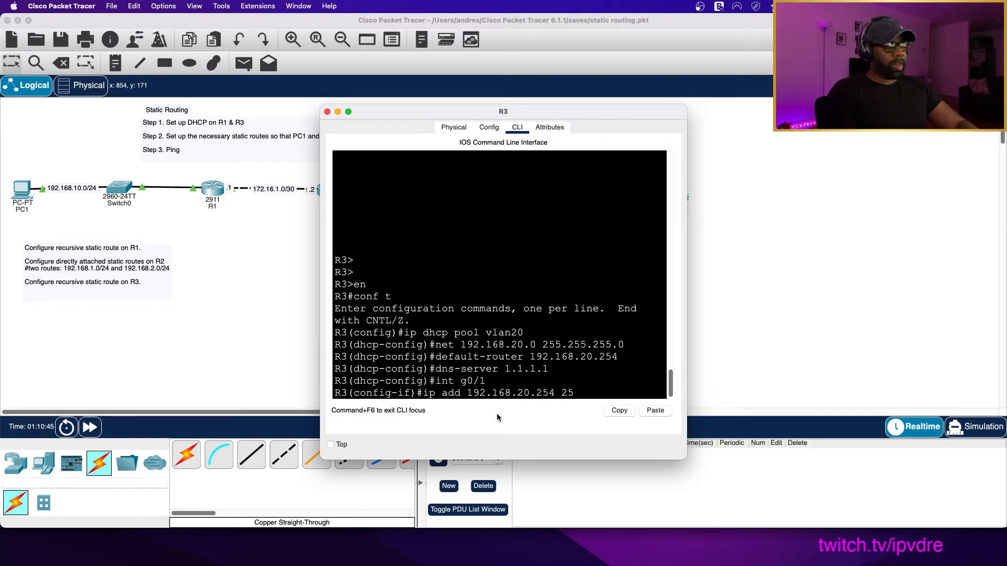
pyautogui.write('5.255.255.0')
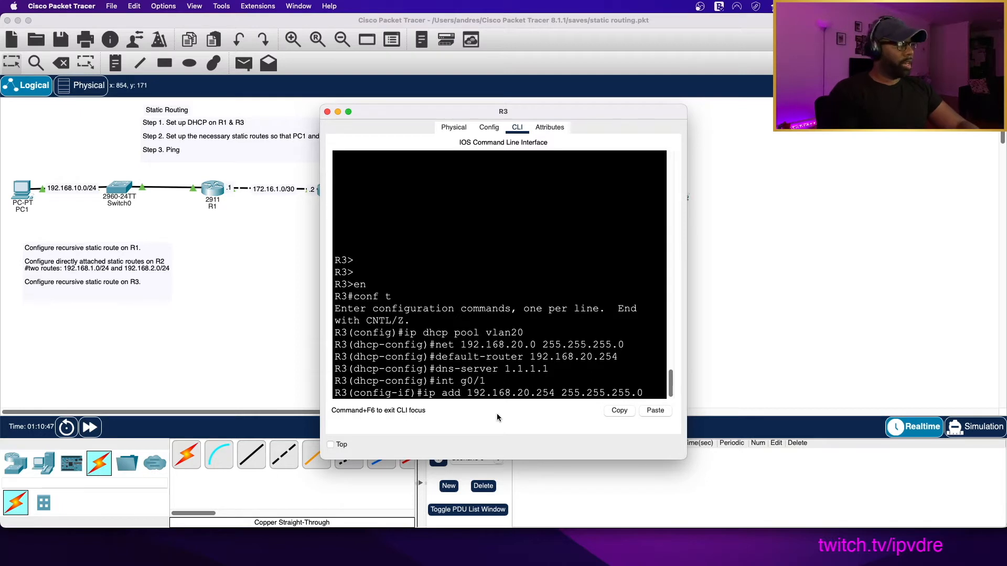
pyautogui.press('Return')
pyautogui.write('no shut')
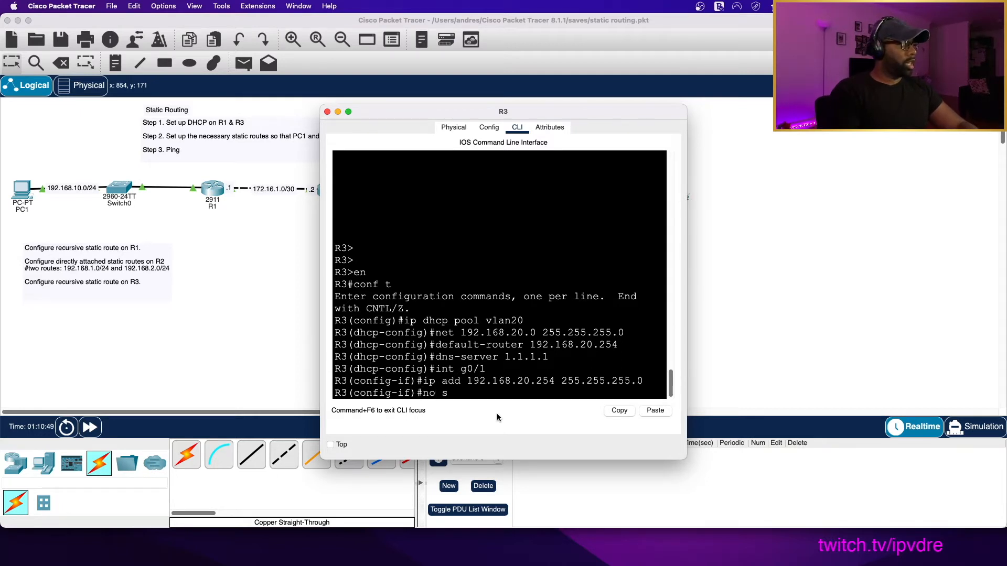
pyautogui.press('Return')
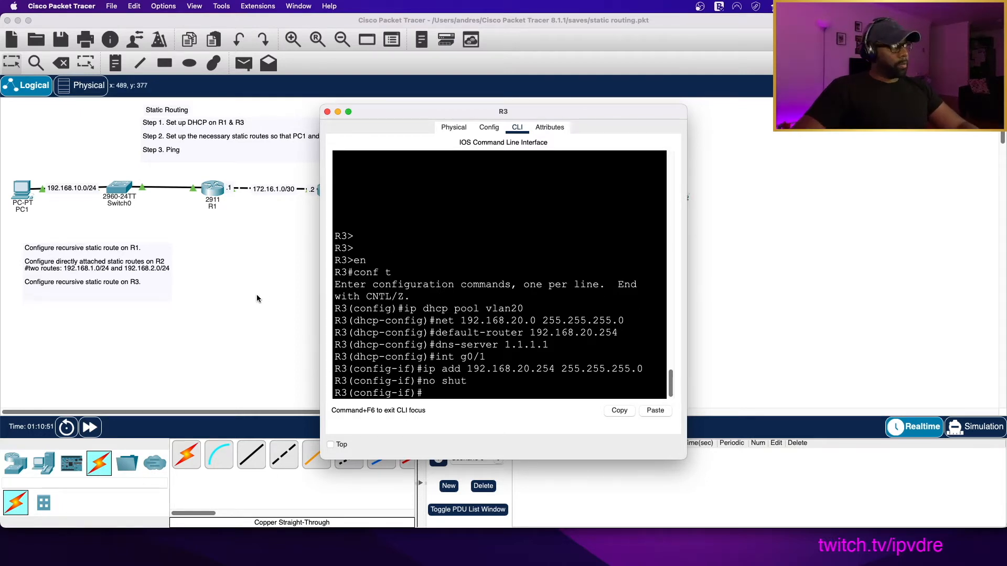
pyautogui.press('super+w')
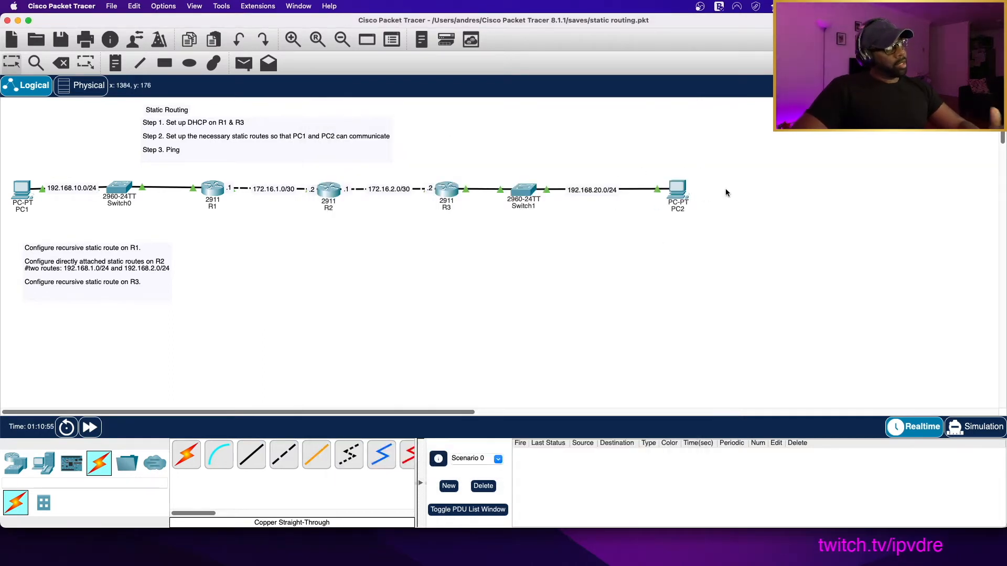
# - Switch PC2's IPv4 gateway and DNS setting from static to DHCP
pyautogui.click(672, 191)
pyautogui.click(455, 127)
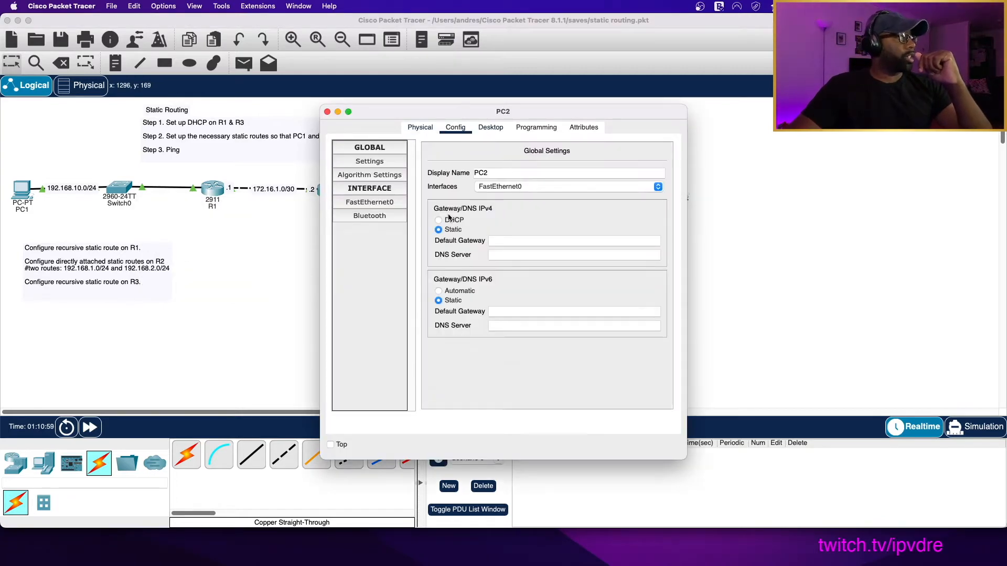
pyautogui.click(439, 221)
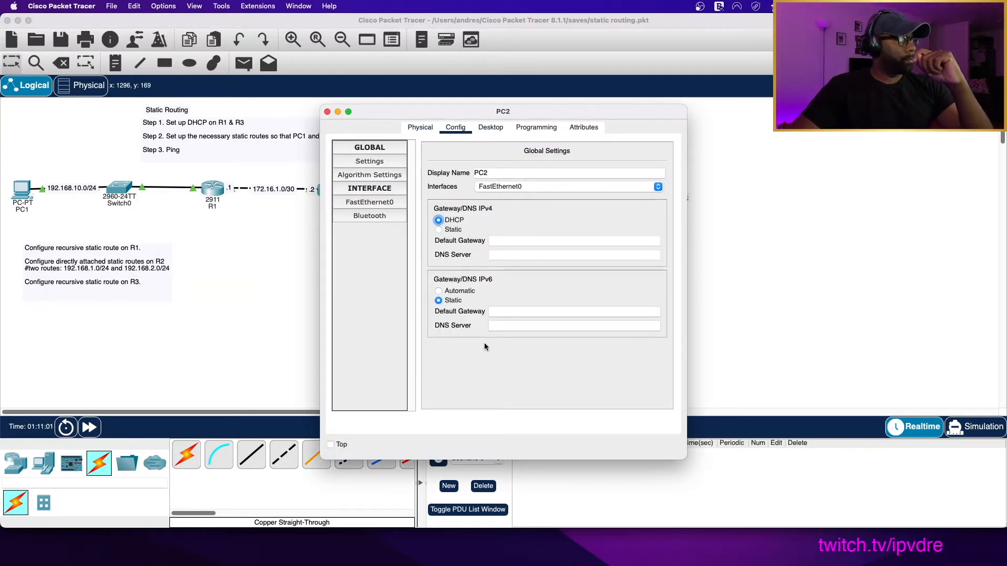
# - Open PC2's IP Configuration to check the DHCP-assigned address, mask, gateway and DNS server, and return to the topology
pyautogui.click(491, 128)
pyautogui.click(390, 190)
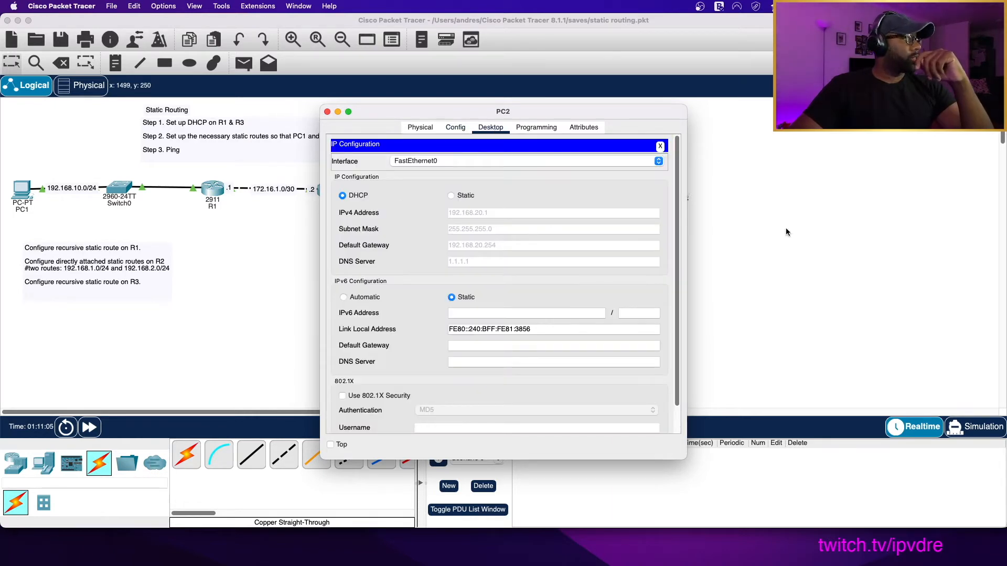
pyautogui.click(760, 233)
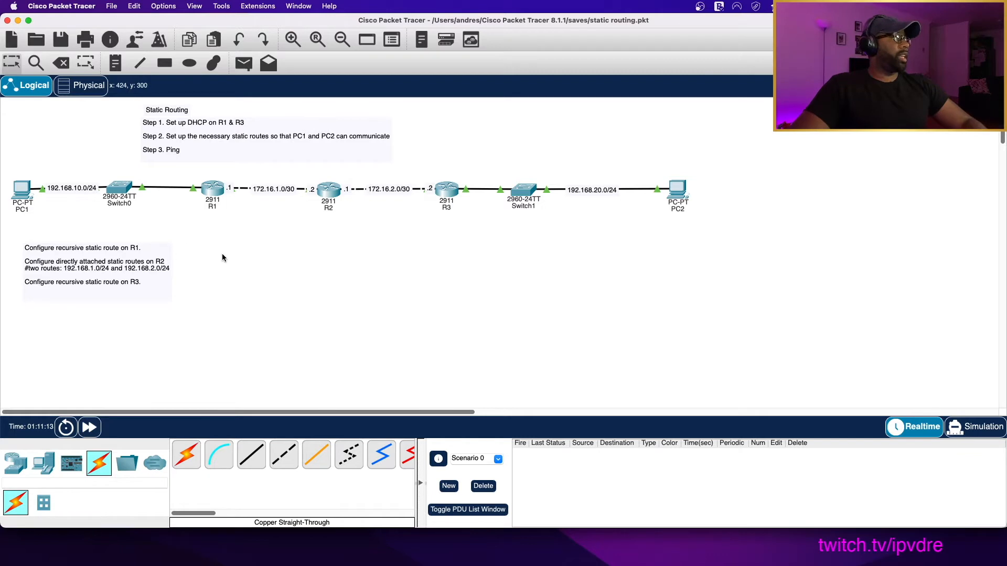
# - Close PC1's IP Configuration and open its Command Prompt
pyautogui.click(21, 190)
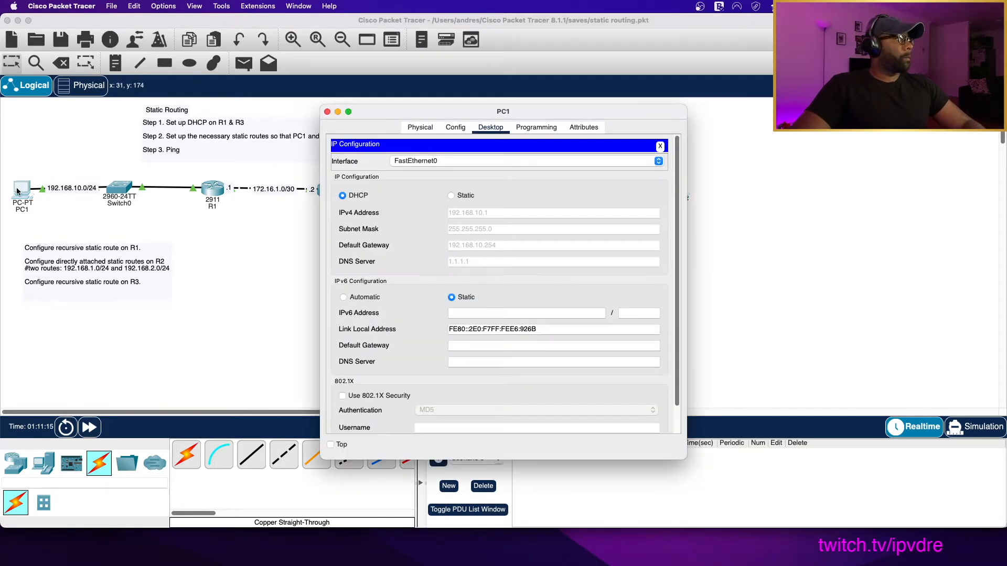
pyautogui.click(664, 140)
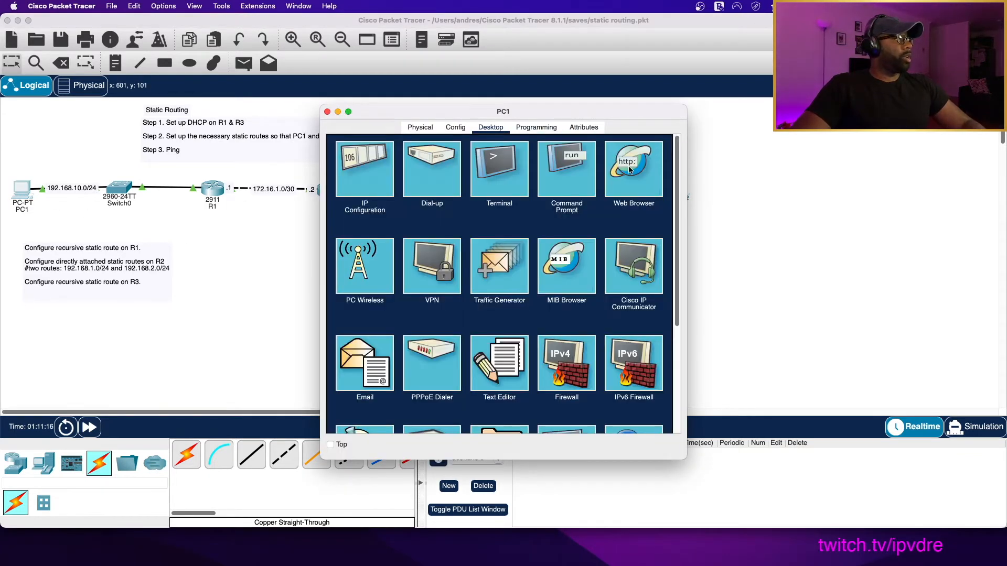
pyautogui.click(553, 168)
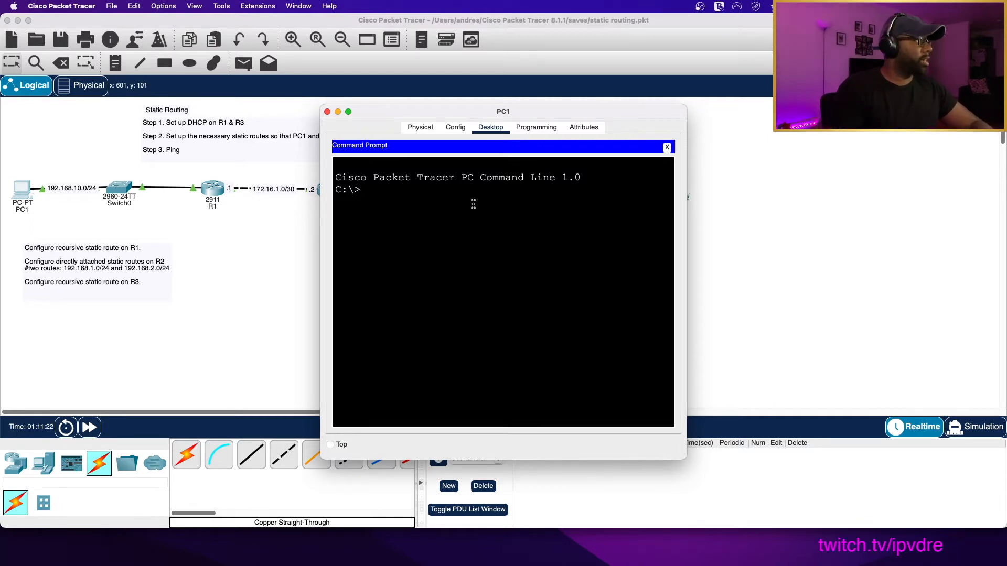
# - Return to the topology and save the static routing.pkt file again
pyautogui.click(98, 19)
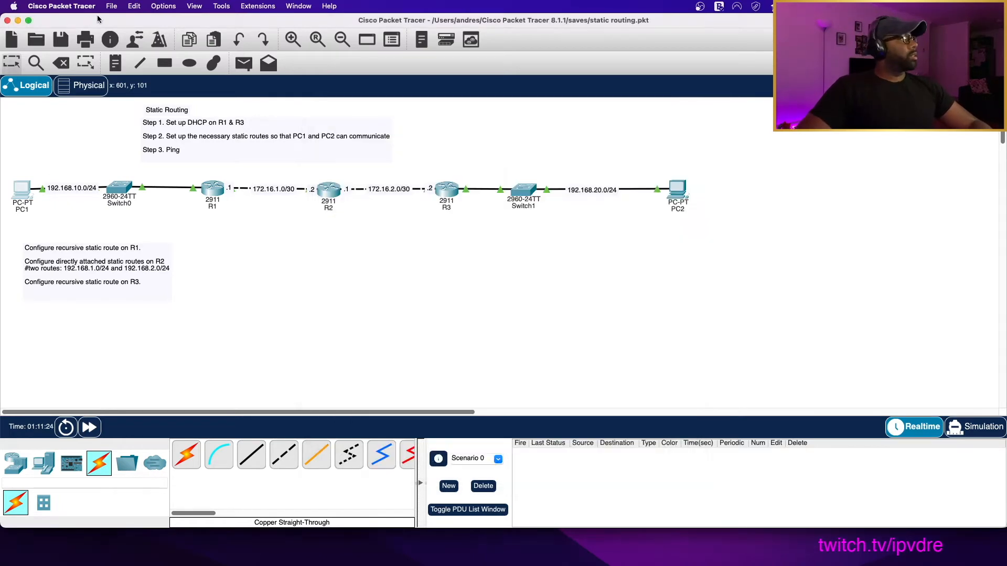
pyautogui.click(111, 6)
pyautogui.click(121, 67)
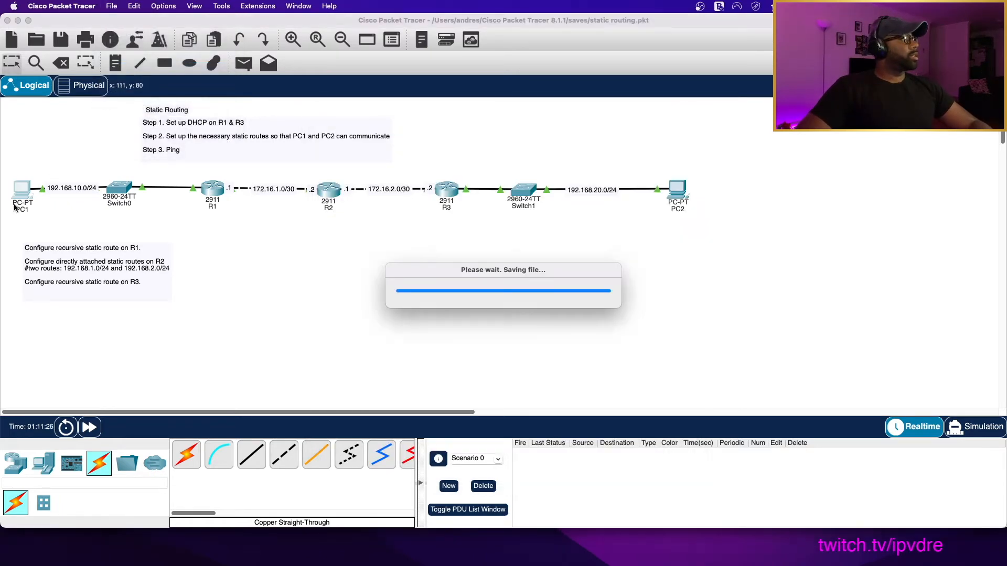
# - Ping PC2 at 192.168.20.1 from PC1's command prompt to test connectivity, and return to the topology
pyautogui.click(26, 194)
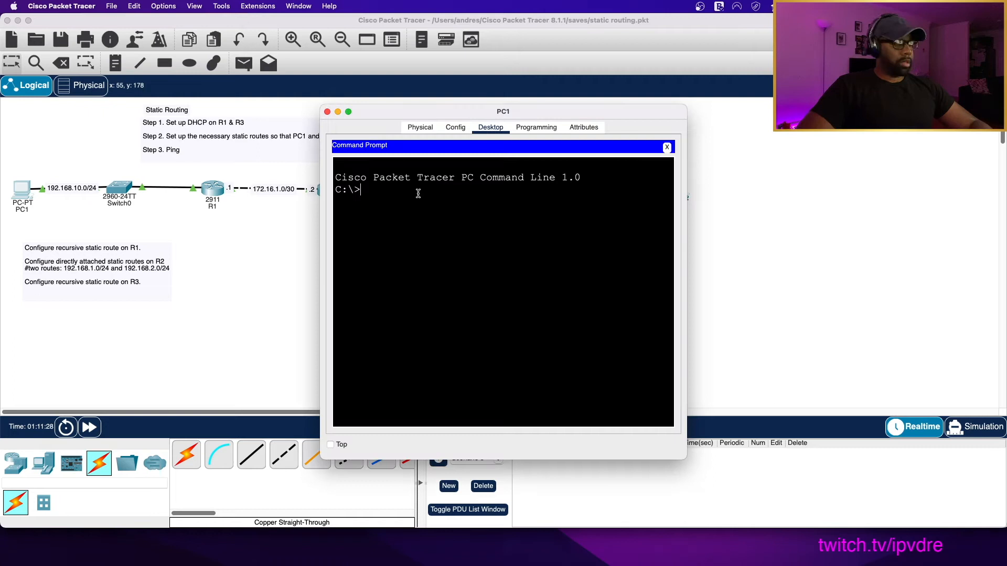
pyautogui.write('ping')
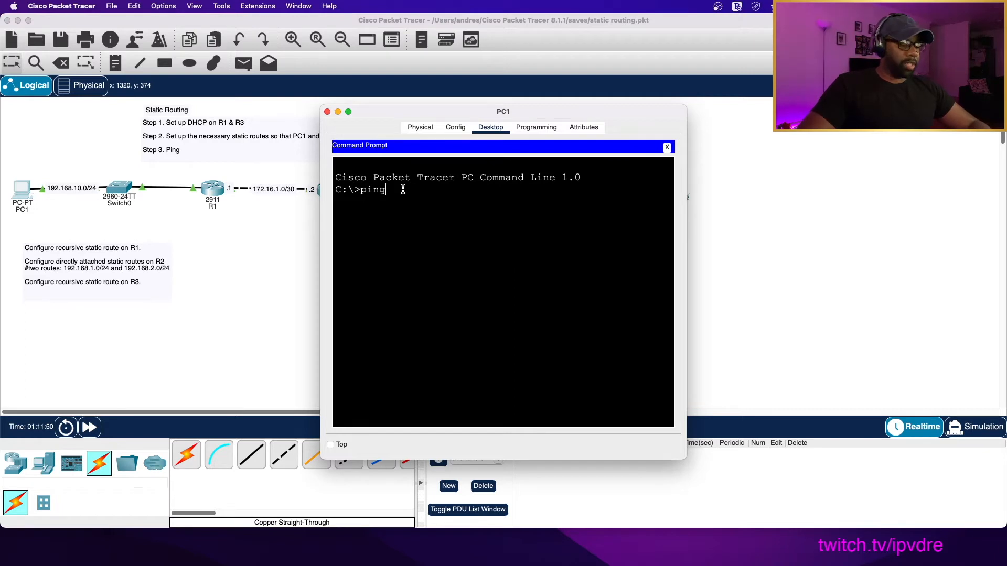
pyautogui.write('192.168.20.')
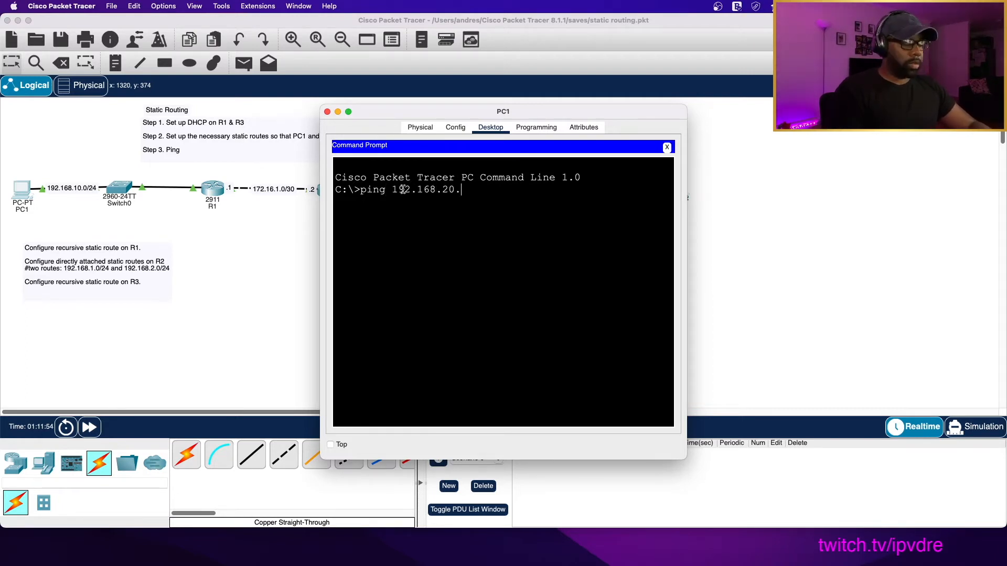
pyautogui.write('1')
pyautogui.press('Return')
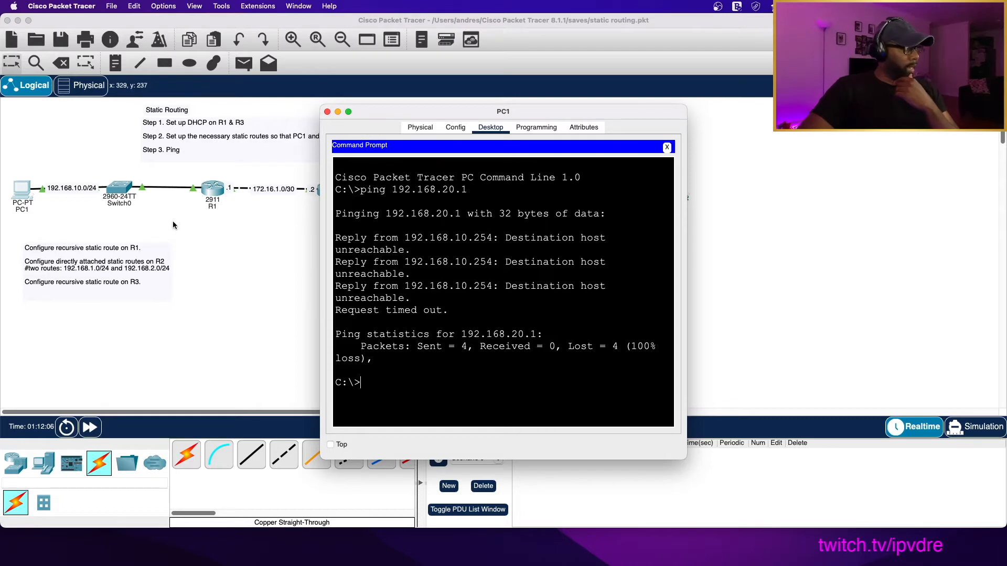
pyautogui.click(232, 263)
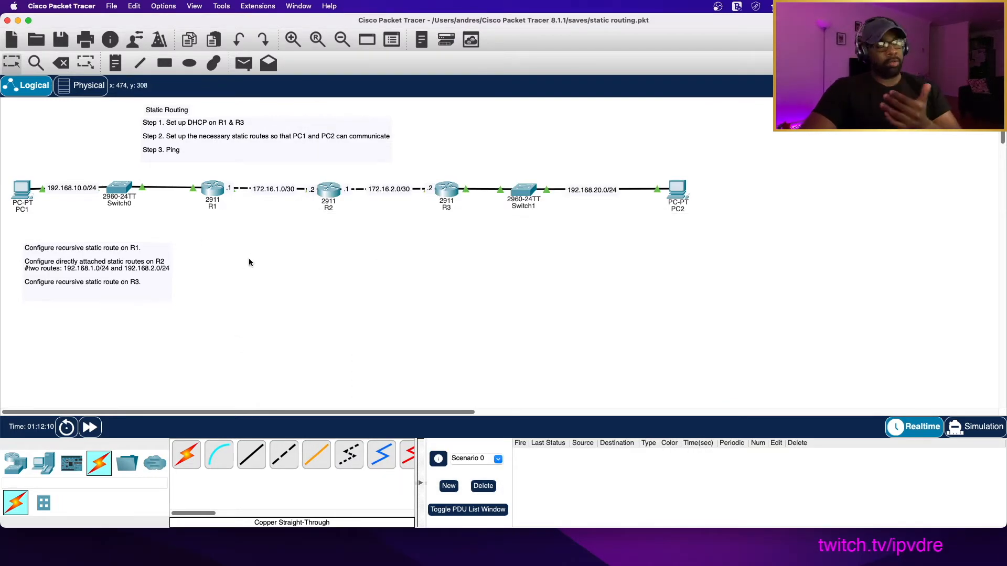
# - In R1's CLI, leave interface configuration and write a static route command for 192.168.20.0 255.255.255.0 with next hop 172.16.1.2
pyautogui.click(213, 189)
pyautogui.write('exit')
pyautogui.press('Return')
pyautogui.write('ip ro')
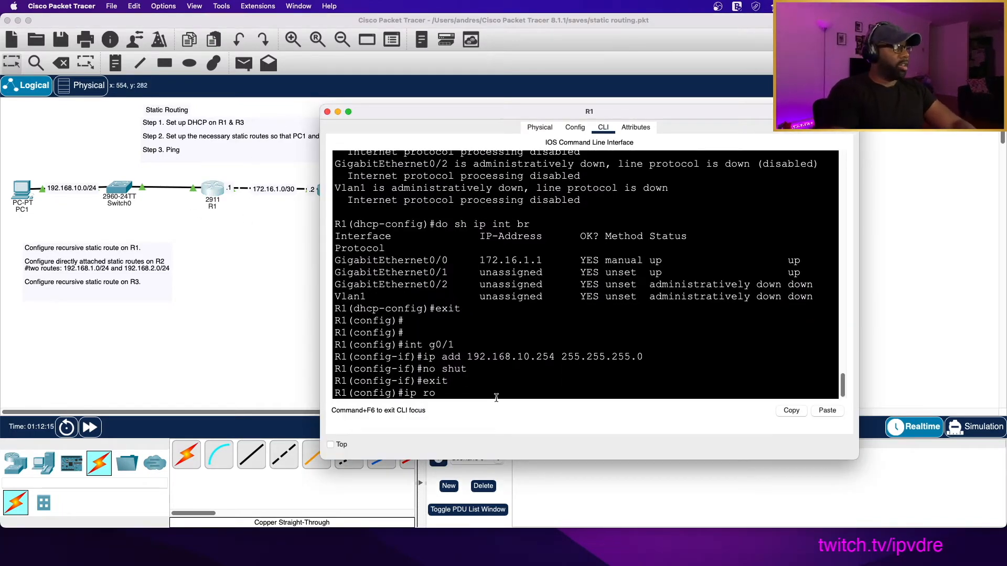
pyautogui.write('ute 192.168.20')
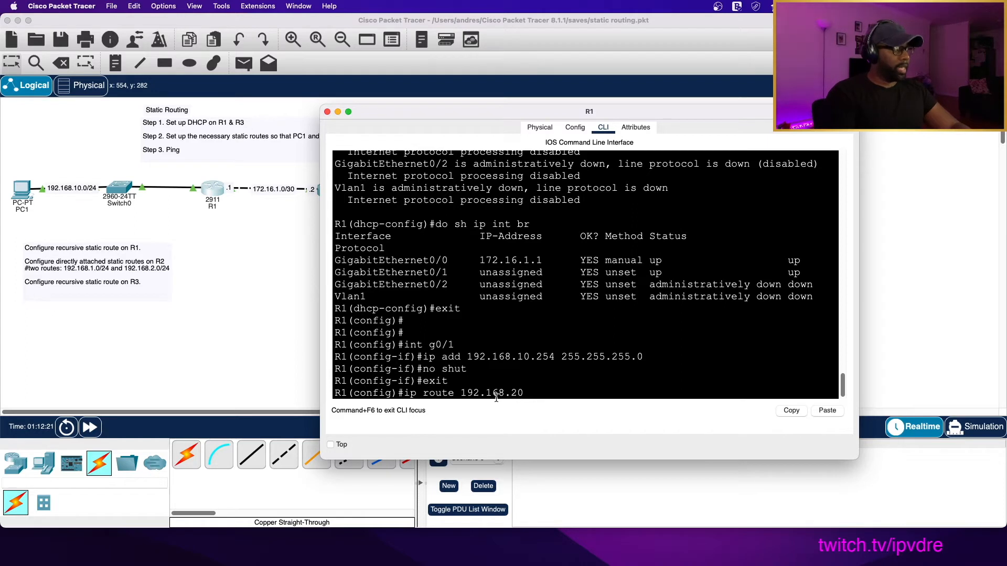
pyautogui.write('.0 255.255.255.0')
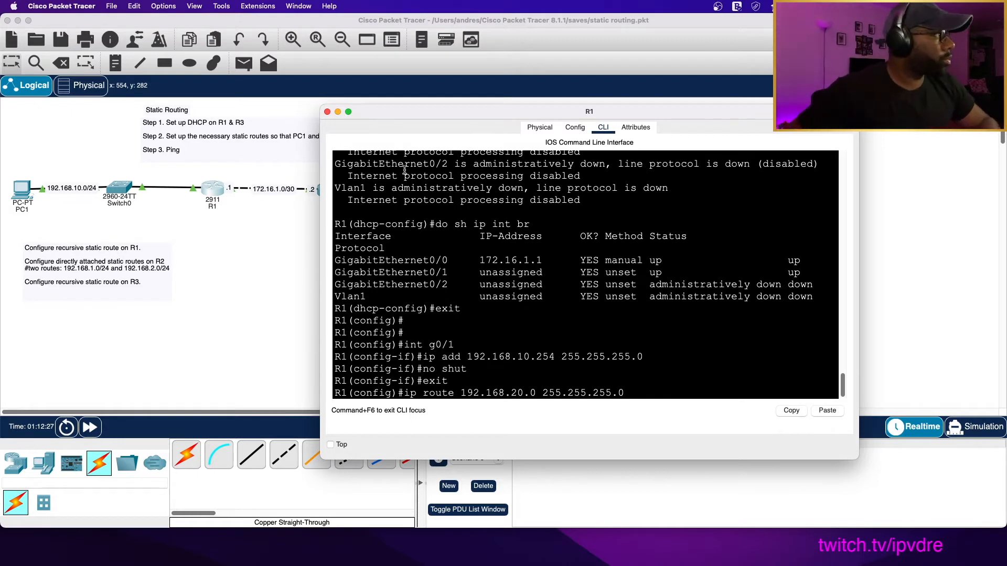
pyautogui.moveTo(451, 113); pyautogui.dragTo(461, 88)
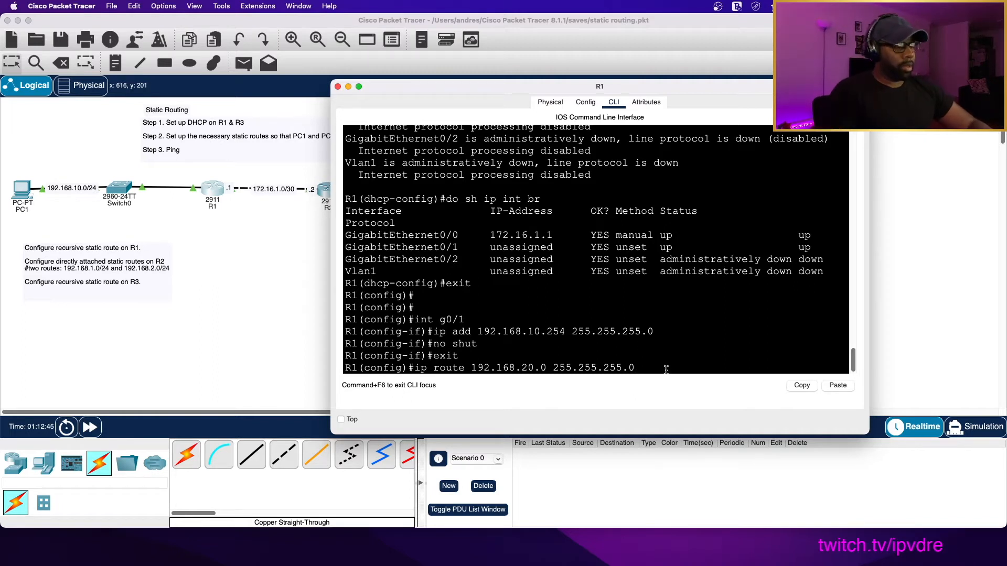
pyautogui.write('72.16')
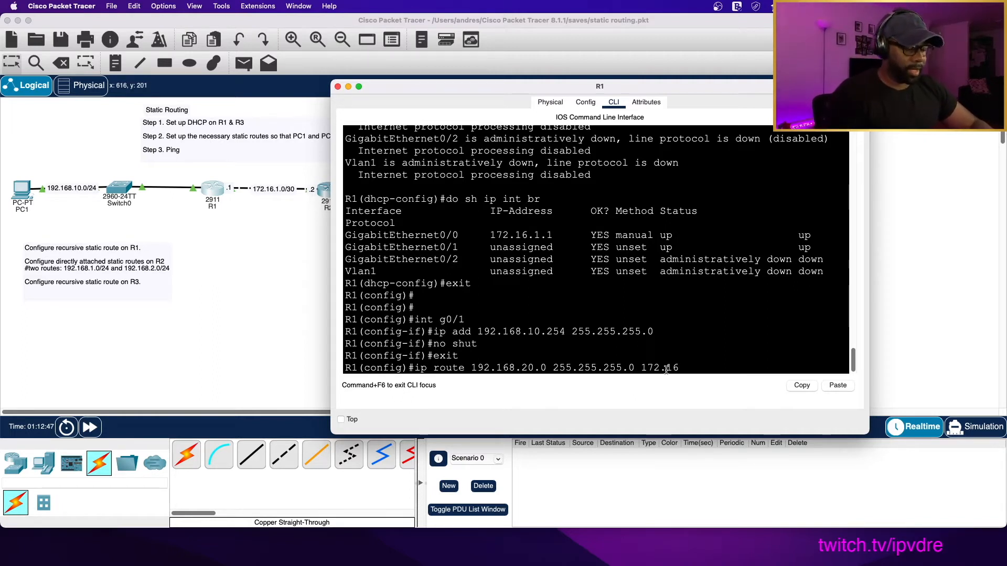
pyautogui.write('.1.2')
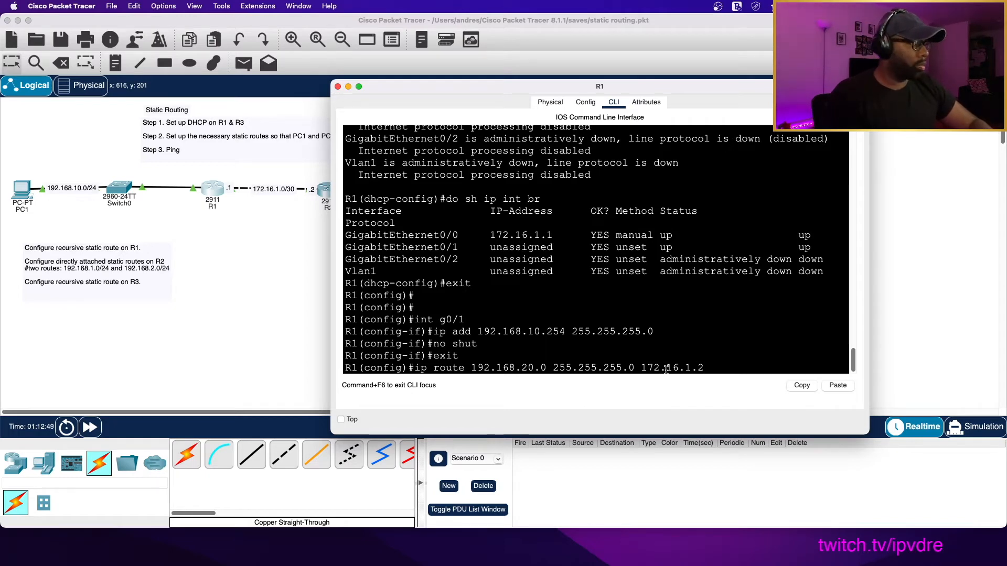
# - Move the R1 window clear of the topology and check the route's next-hop address against the R1–R2 link
pyautogui.moveTo(490, 87); pyautogui.dragTo(404, 320)
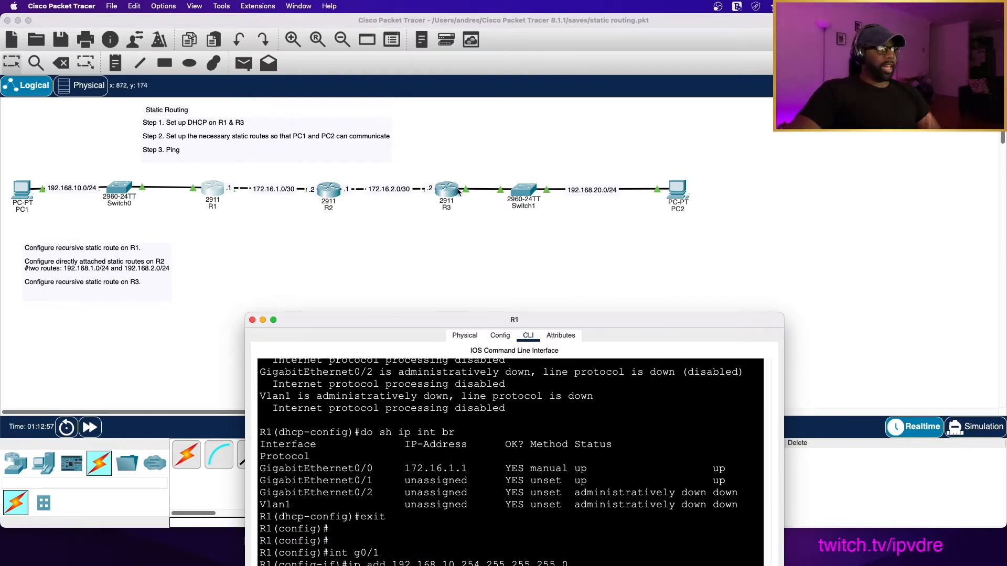
pyautogui.moveTo(422, 319); pyautogui.dragTo(341, 294)
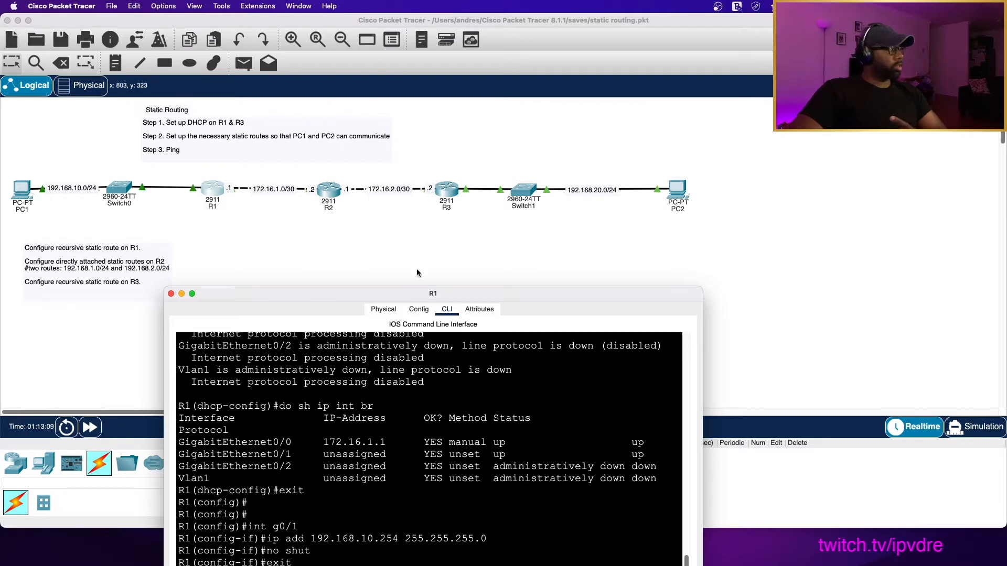
pyautogui.moveTo(364, 297); pyautogui.dragTo(423, 231)
pyautogui.moveTo(444, 116); pyautogui.dragTo(442, 125)
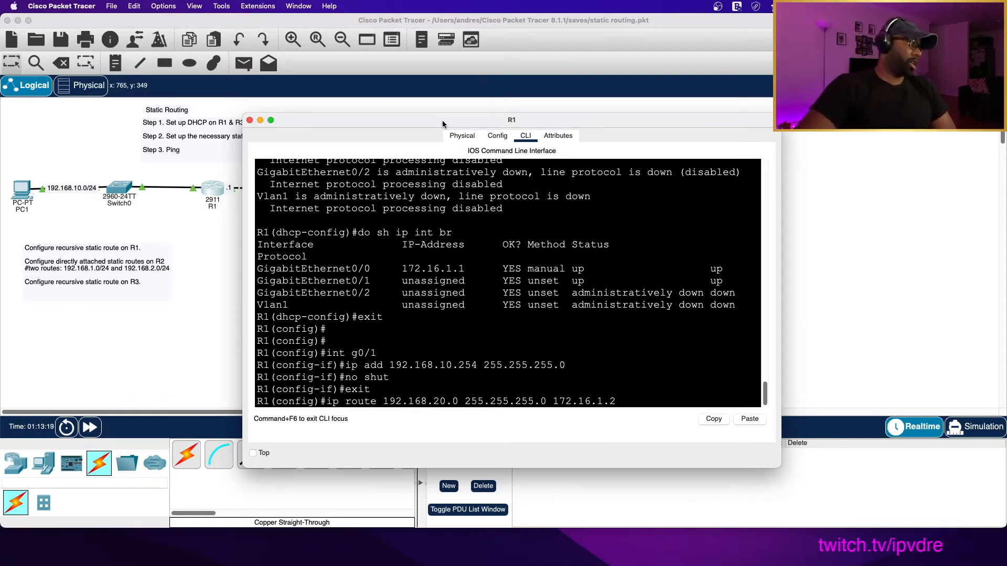
pyautogui.moveTo(440, 122); pyautogui.dragTo(664, 94)
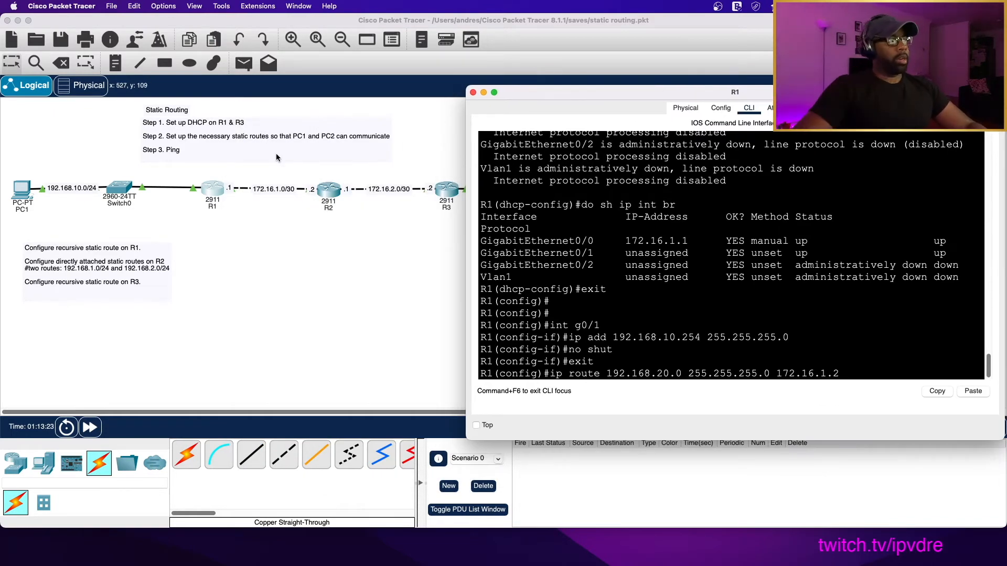
pyautogui.moveTo(778, 373); pyautogui.dragTo(845, 369)
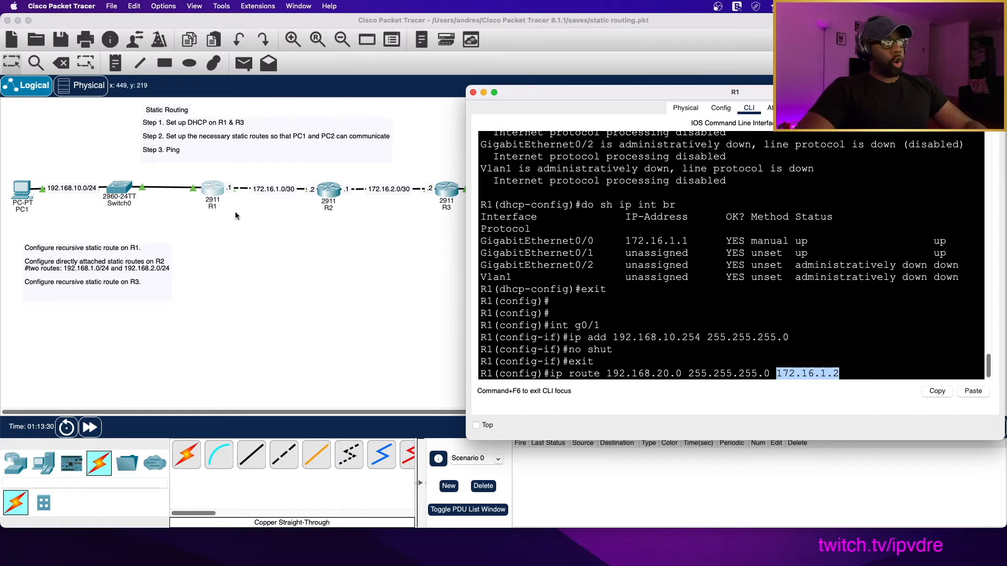
pyautogui.click(859, 374)
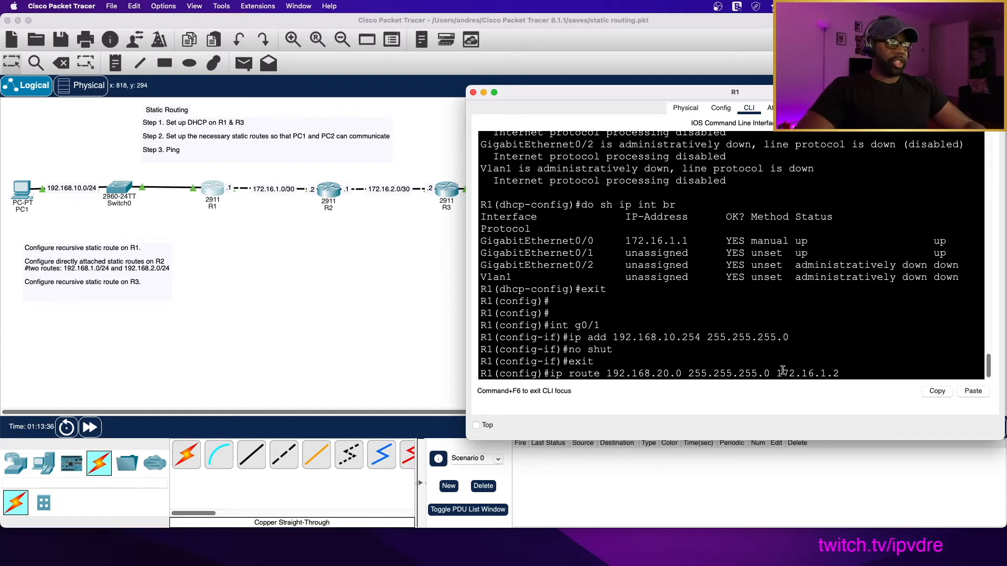
pyautogui.moveTo(779, 372); pyautogui.dragTo(841, 373)
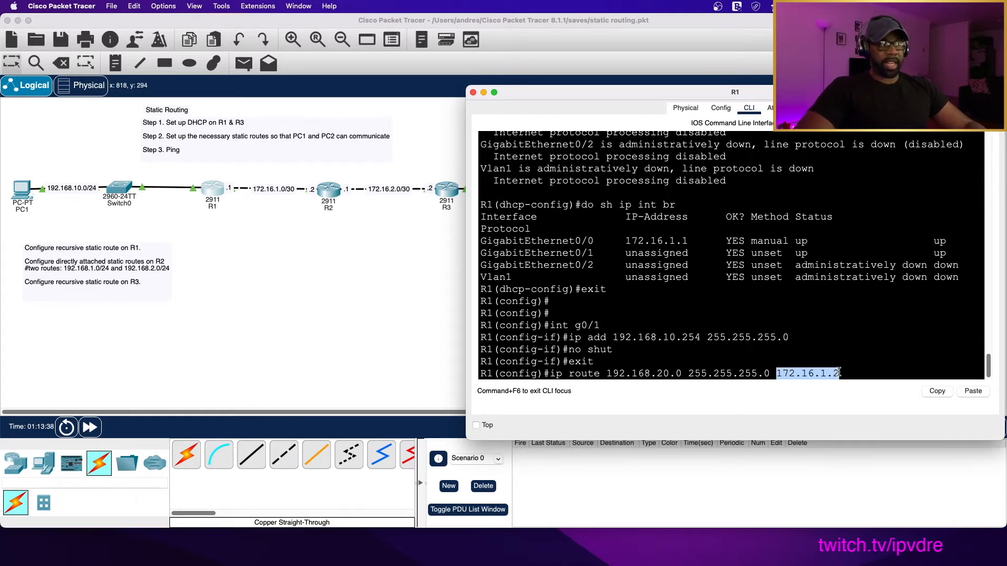
pyautogui.click(879, 369)
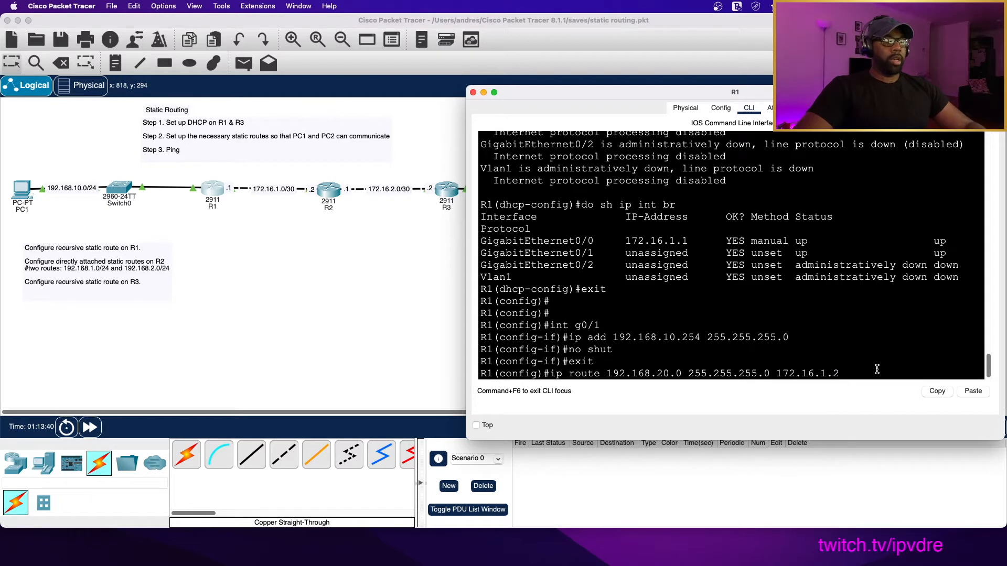
# - Submit the static route command on R1 and display the routing table with do sh ip ro
pyautogui.press('Return')
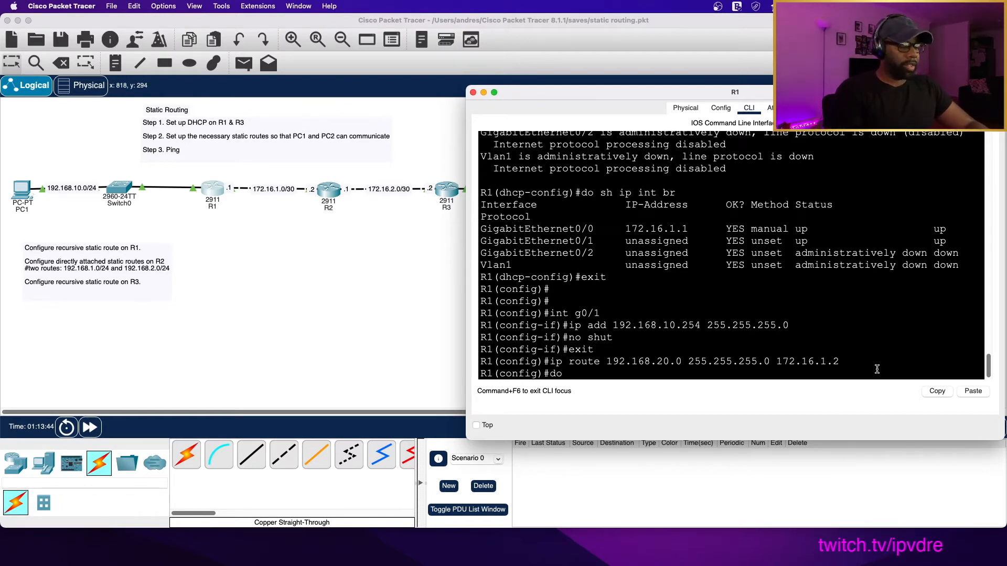
pyautogui.write('do sh ip ro')
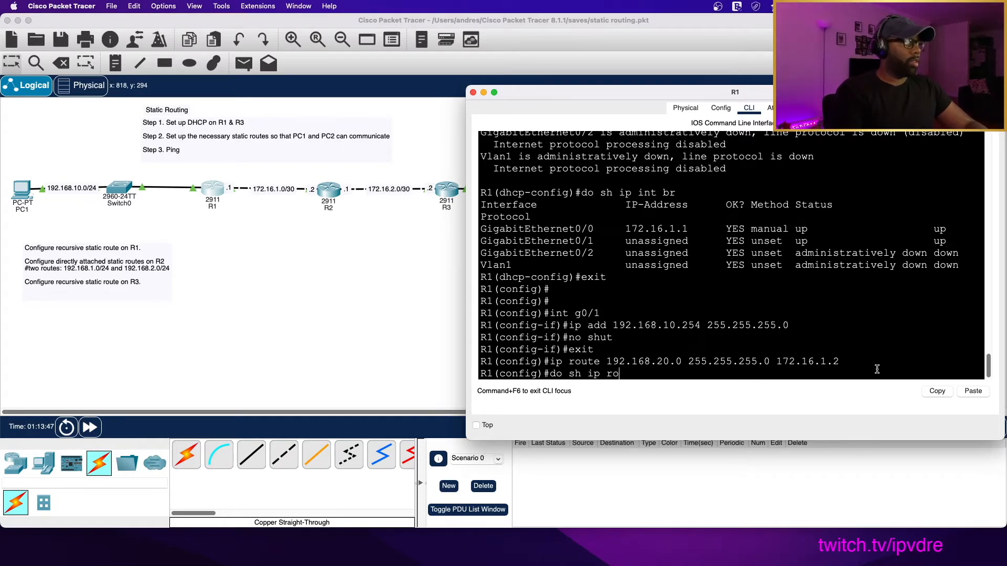
pyautogui.press('Return')
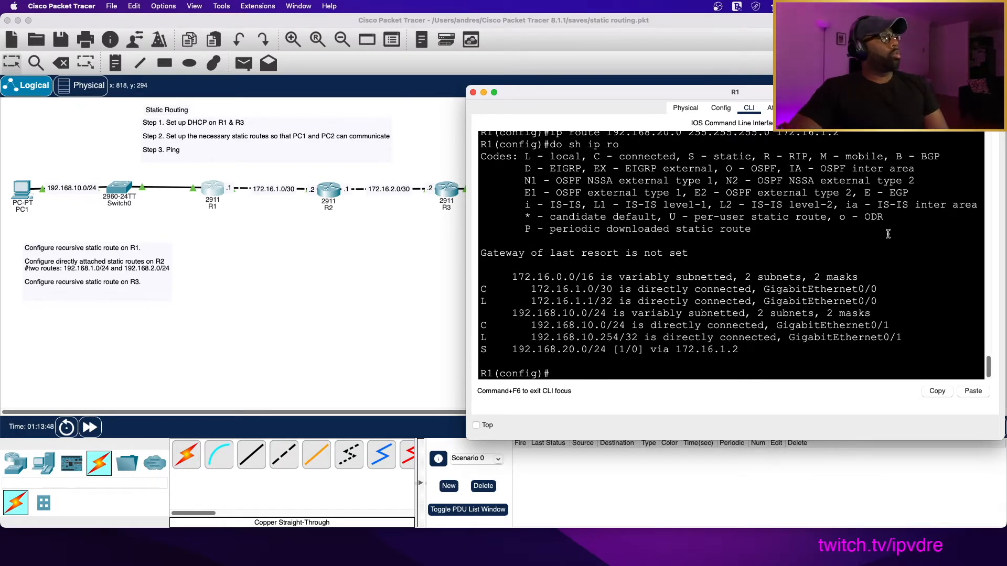
# - Review the next hop in the submitted route command, and reposition and widen the R1 window around the routing table
pyautogui.scroll(3, 754, 231)
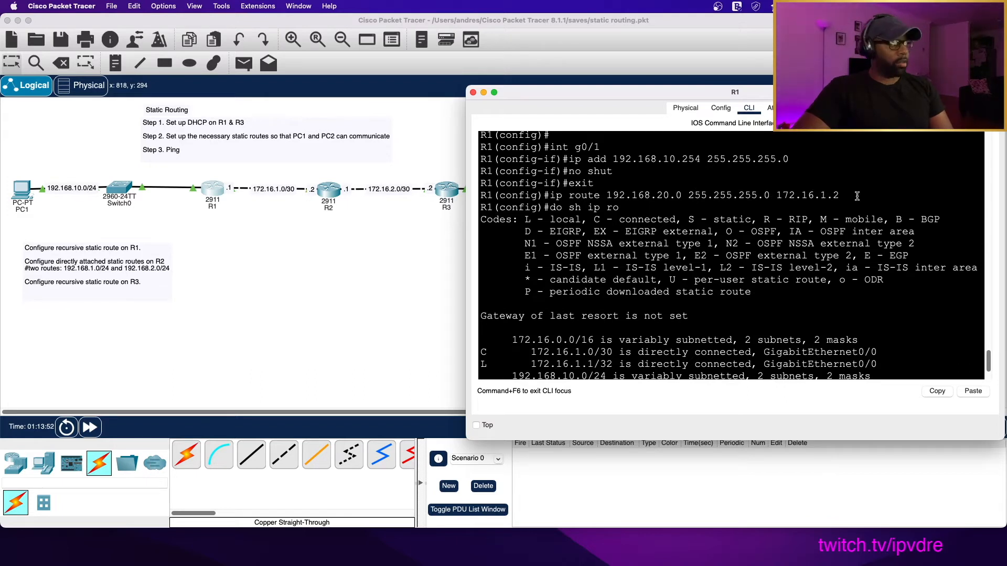
pyautogui.moveTo(778, 195); pyautogui.dragTo(838, 197)
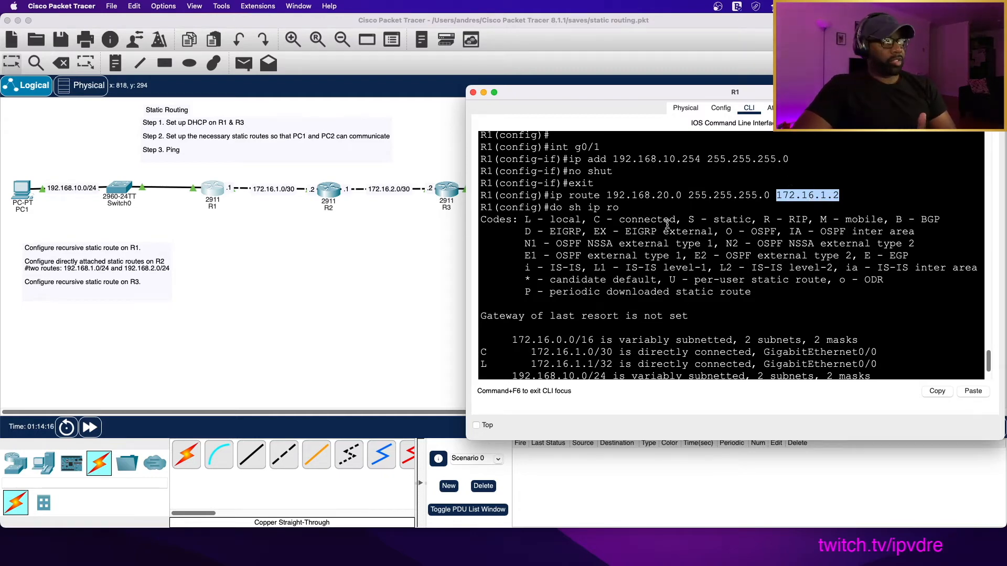
pyautogui.scroll(-5, 862, 221)
pyautogui.moveTo(655, 89); pyautogui.dragTo(526, 57)
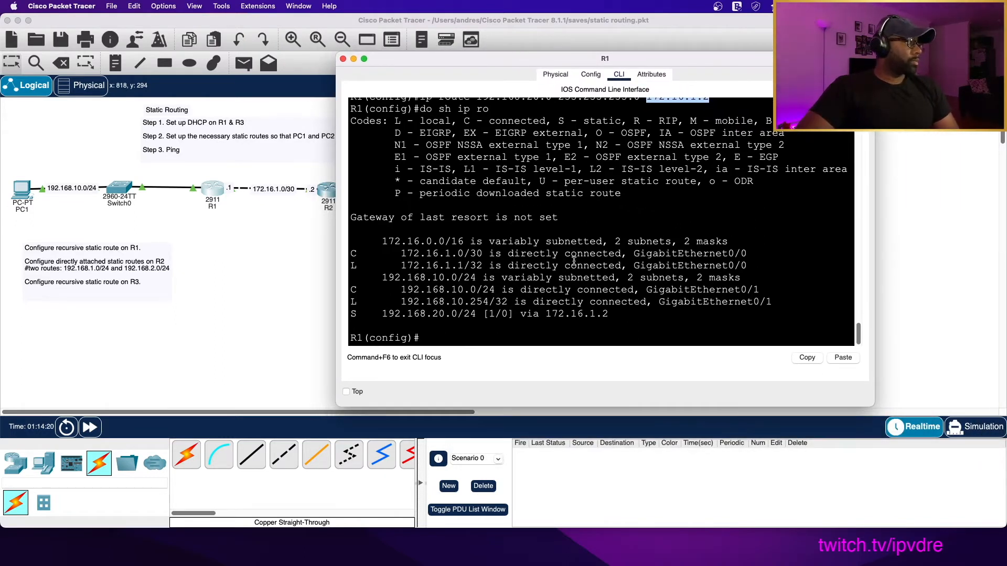
pyautogui.moveTo(875, 256); pyautogui.dragTo(952, 256)
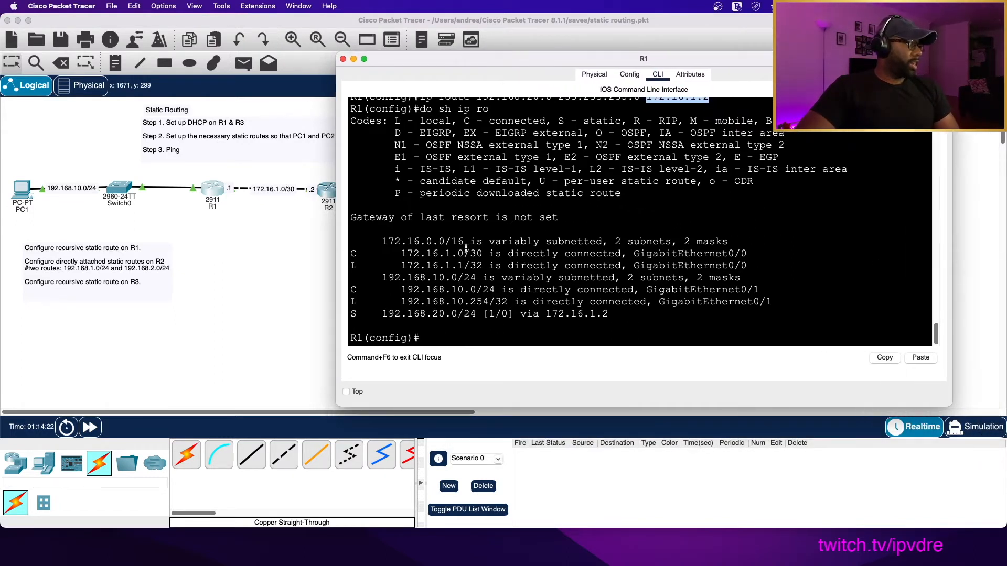
# - Examine R1's connected and local entries for the 172.16.1.0/30 link and the next hop of the static route
pyautogui.moveTo(354, 254); pyautogui.dragTo(756, 255)
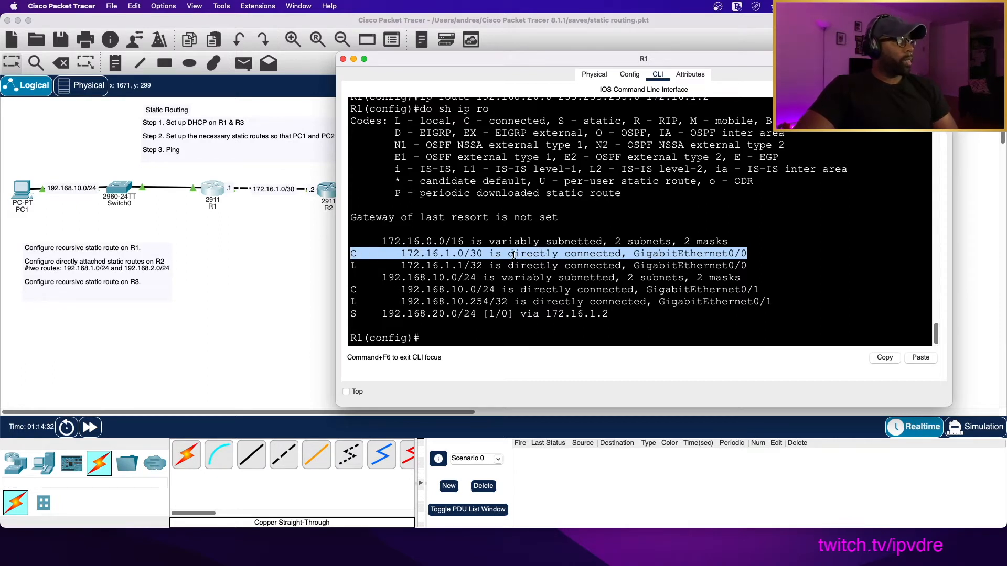
pyautogui.scroll(2, 589, 205)
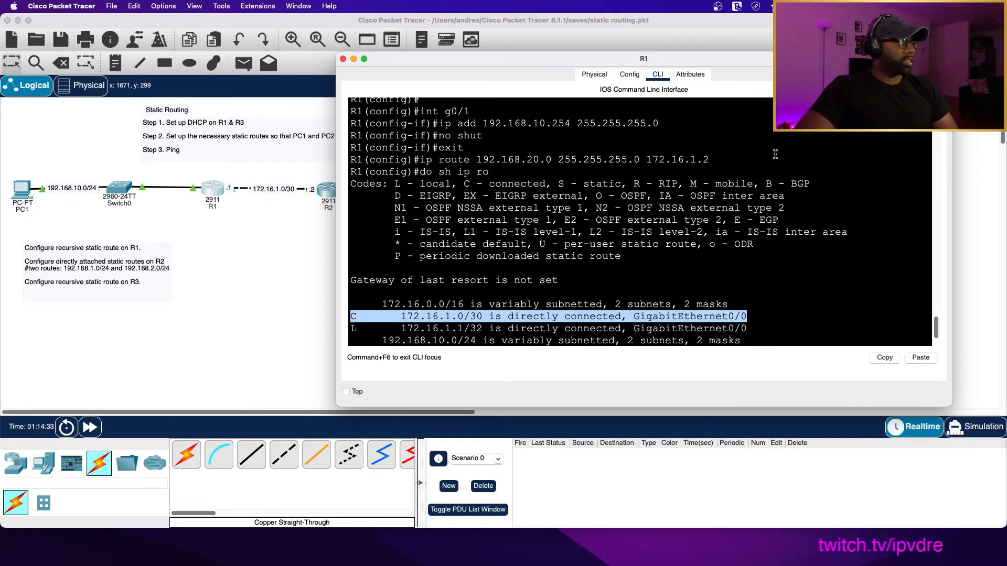
pyautogui.scroll(-2, 710, 224)
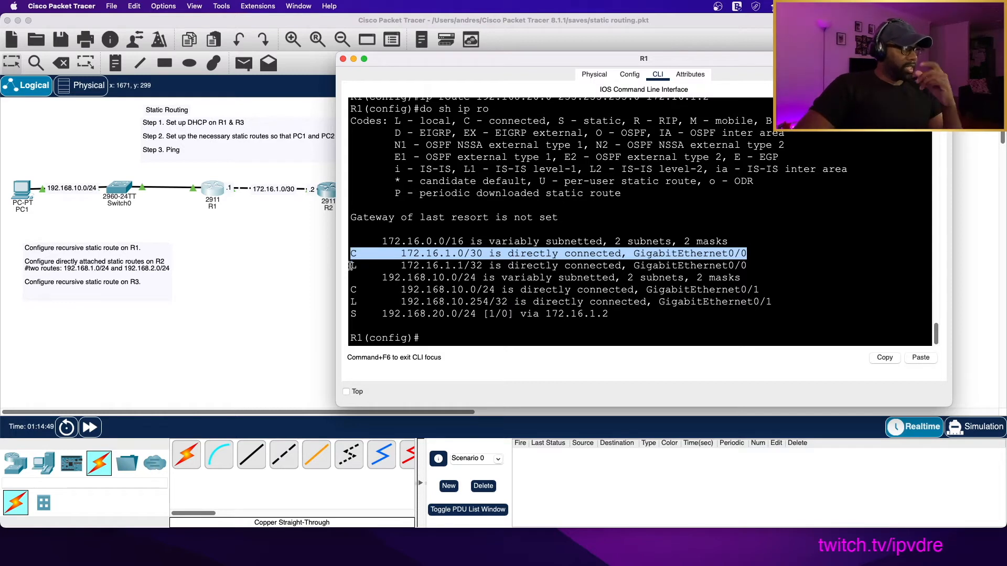
pyautogui.moveTo(352, 266); pyautogui.dragTo(483, 265)
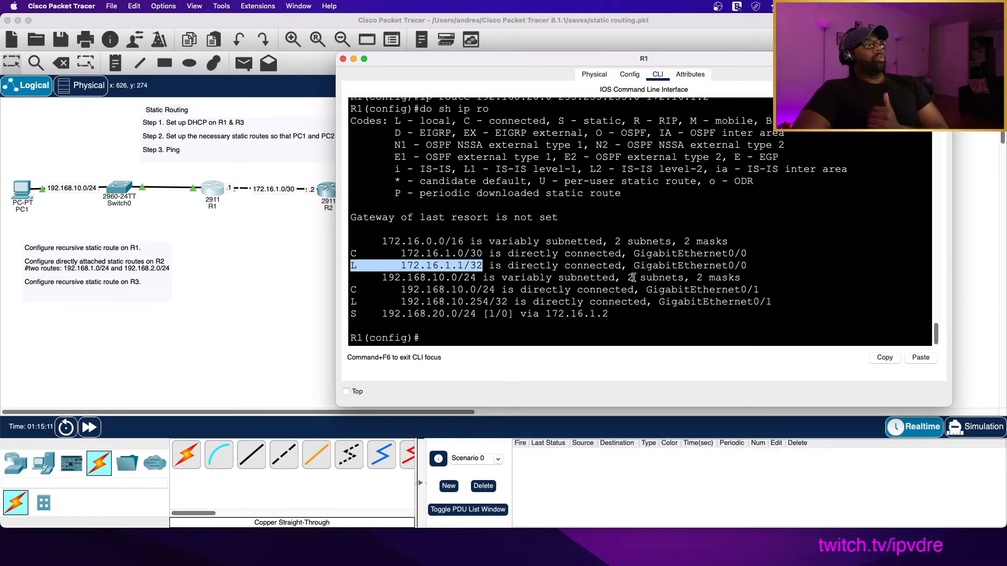
pyautogui.click(546, 313)
pyautogui.moveTo(546, 314); pyautogui.dragTo(634, 313)
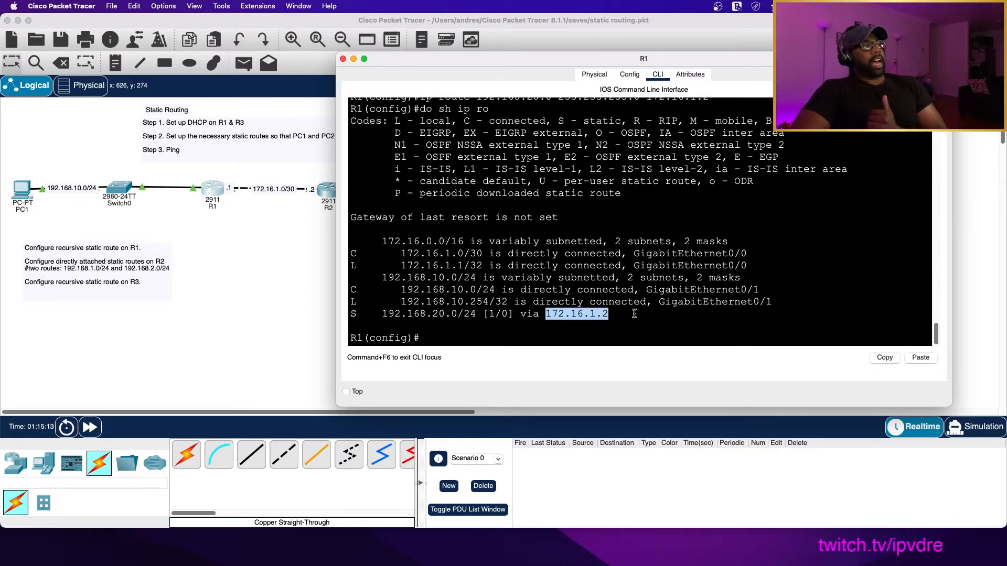
pyautogui.moveTo(400, 253); pyautogui.dragTo(623, 256)
pyautogui.click(539, 257)
pyautogui.click(533, 318)
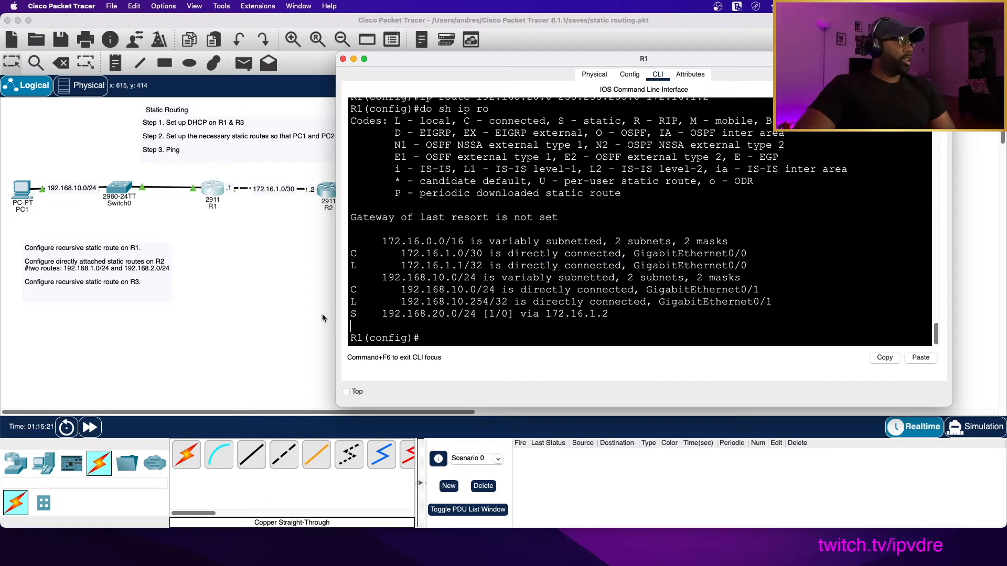
# - Compare R1's ip route command with the routing table, tracing the static route's next hop to the connected network on GigabitEthernet0/0
pyautogui.scroll(3, 587, 307)
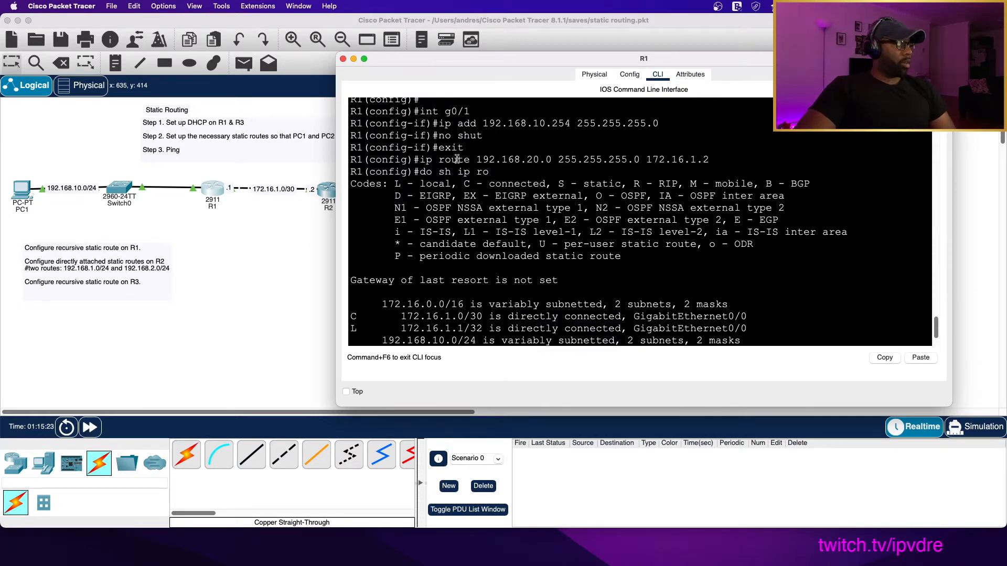
pyautogui.moveTo(414, 160); pyautogui.dragTo(711, 160)
pyautogui.click(535, 229)
pyautogui.scroll(-3, 535, 229)
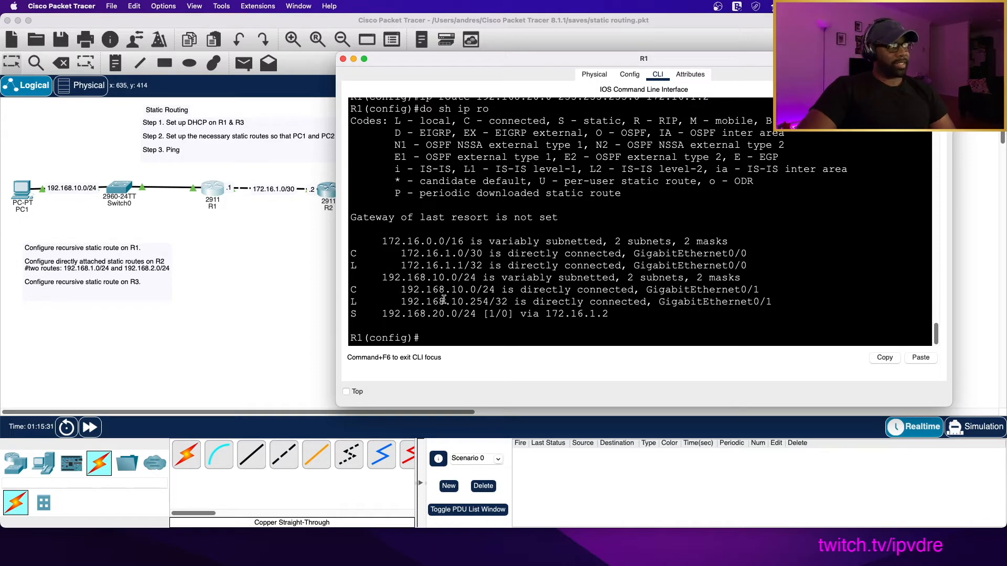
pyautogui.scroll(3, 574, 231)
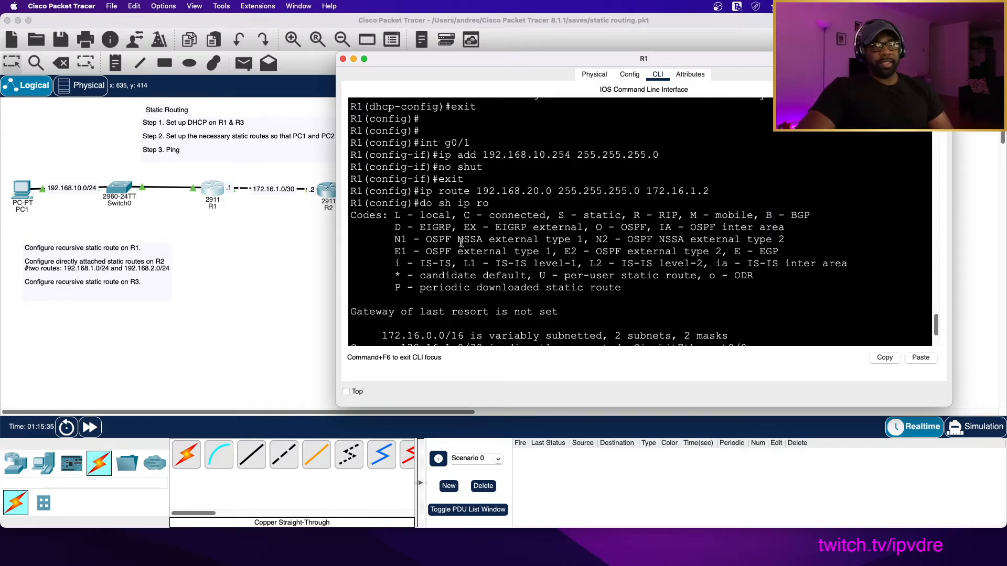
pyautogui.scroll(-3, 498, 252)
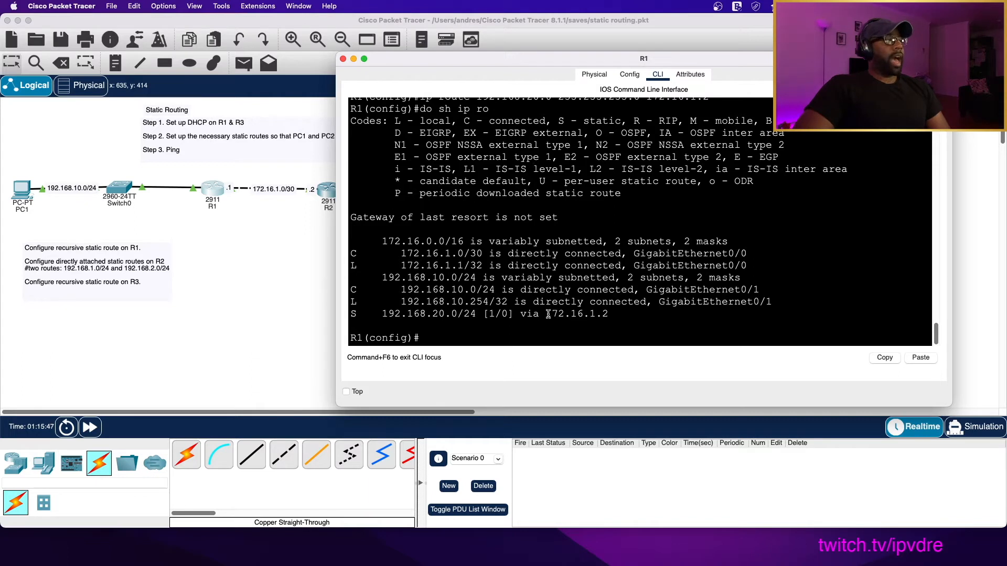
pyautogui.moveTo(544, 313); pyautogui.dragTo(620, 312)
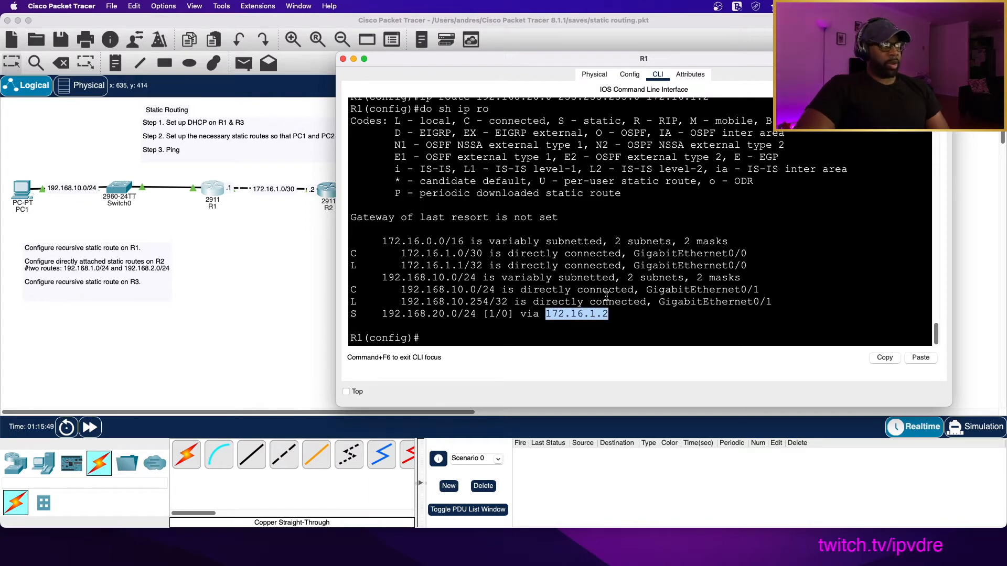
pyautogui.moveTo(393, 254); pyautogui.dragTo(771, 253)
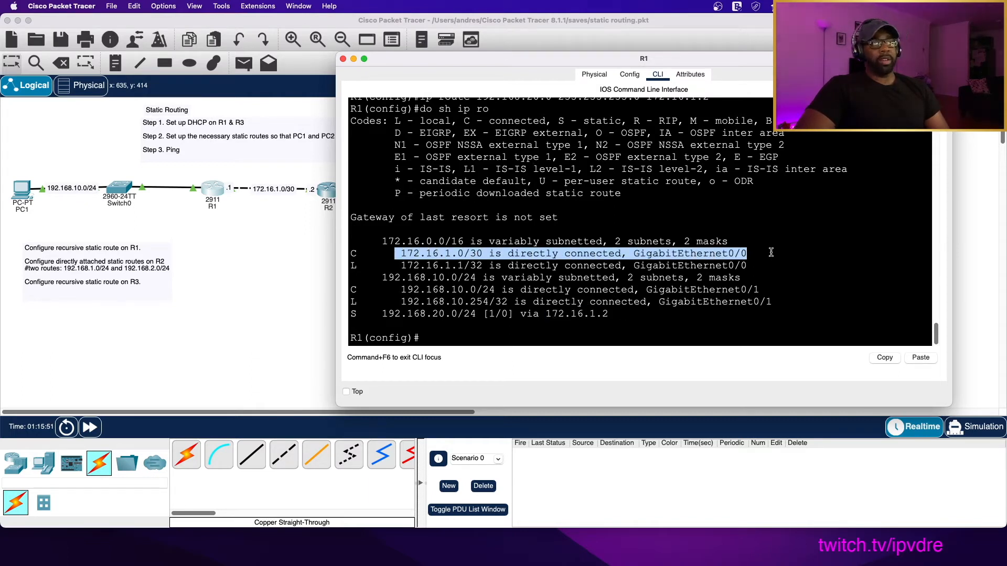
pyautogui.click(628, 318)
pyautogui.moveTo(546, 314); pyautogui.dragTo(615, 312)
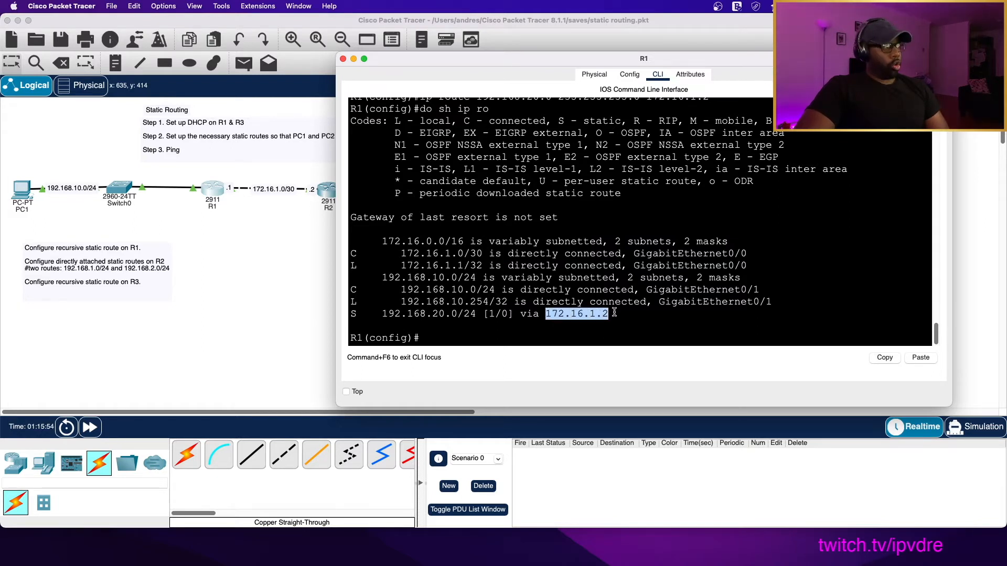
pyautogui.moveTo(401, 255); pyautogui.dragTo(751, 252)
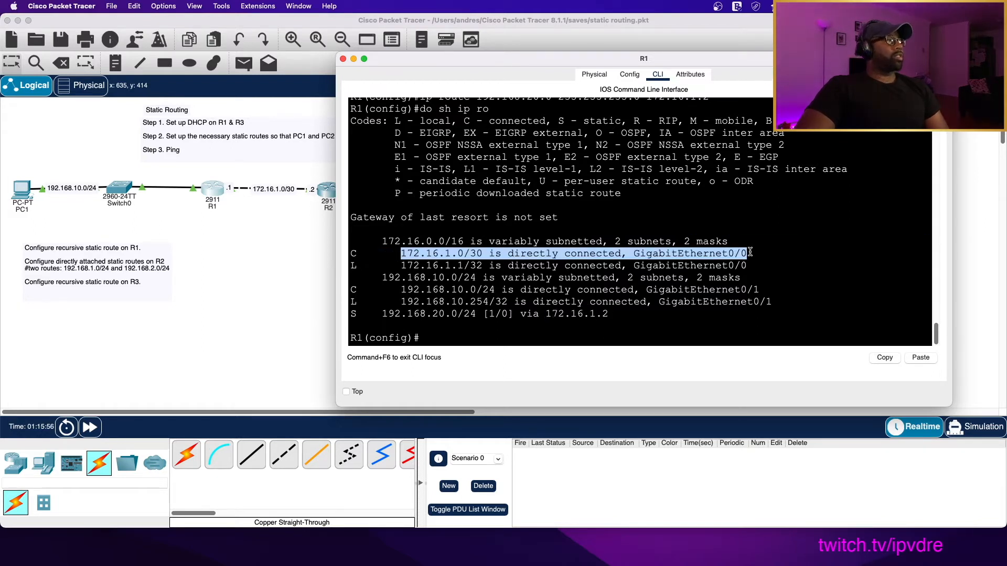
# - Review the static route entry for 192.168.20.0/24 in R1's routing table and return to the topology
pyautogui.click(649, 286)
pyautogui.moveTo(353, 313); pyautogui.dragTo(615, 313)
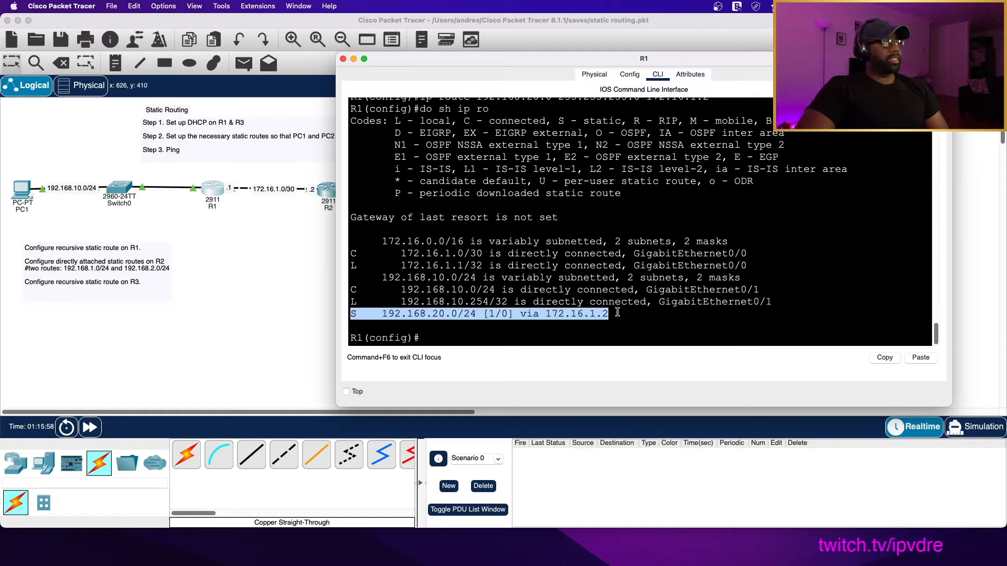
pyautogui.click(273, 272)
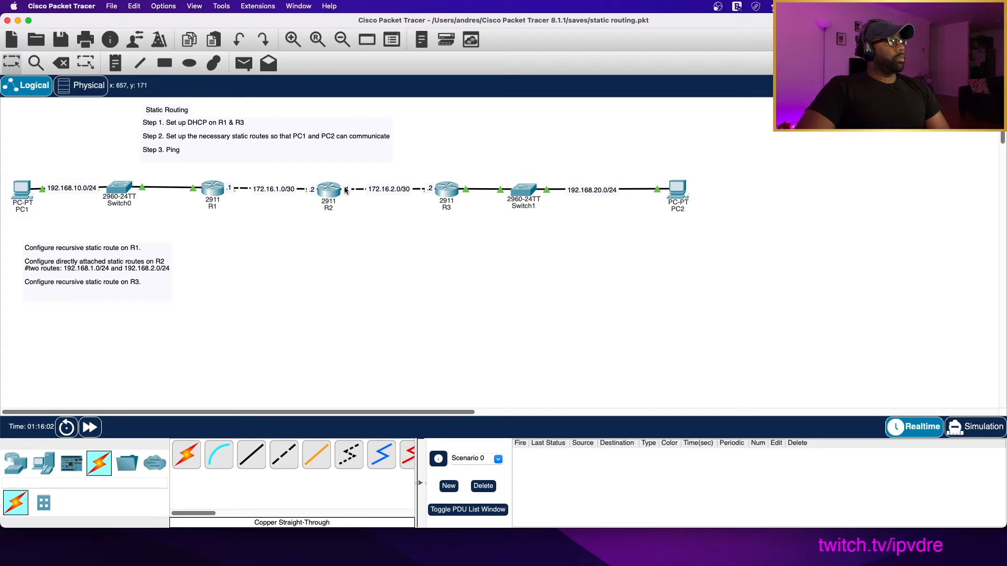
# - Repeat the ping to 192.168.20.1 from PC1's command prompt
pyautogui.click(20, 192)
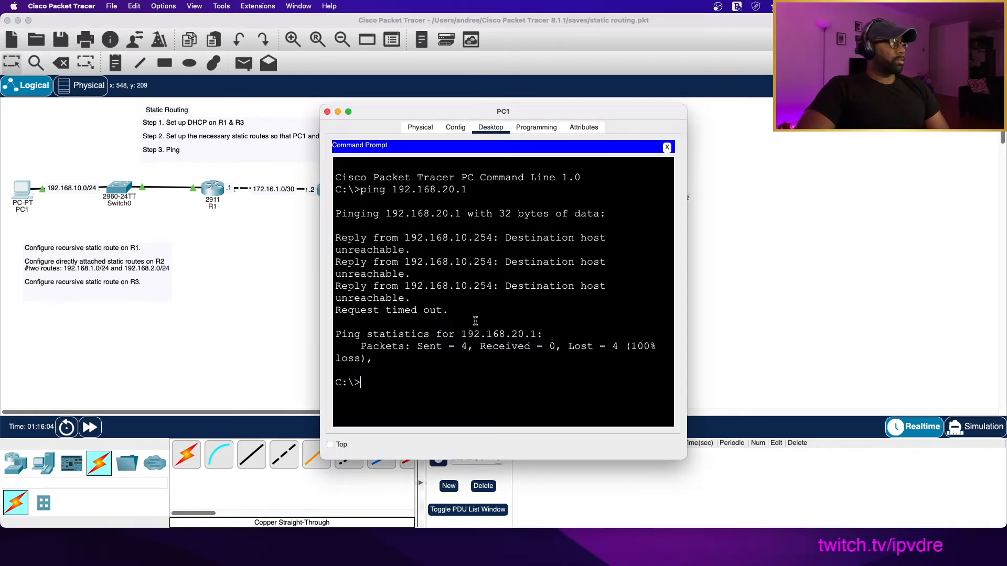
pyautogui.press('Up')
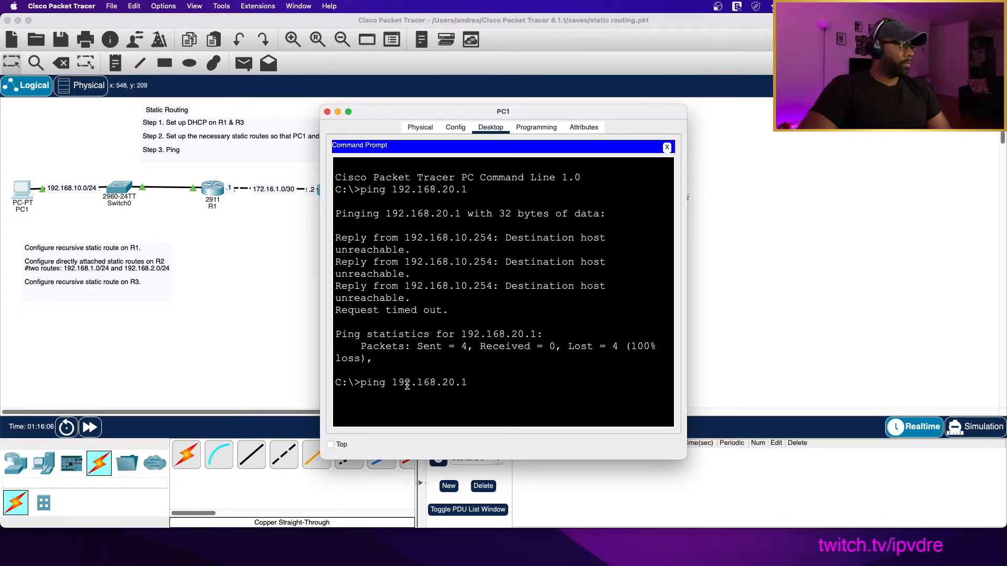
pyautogui.press('Return')
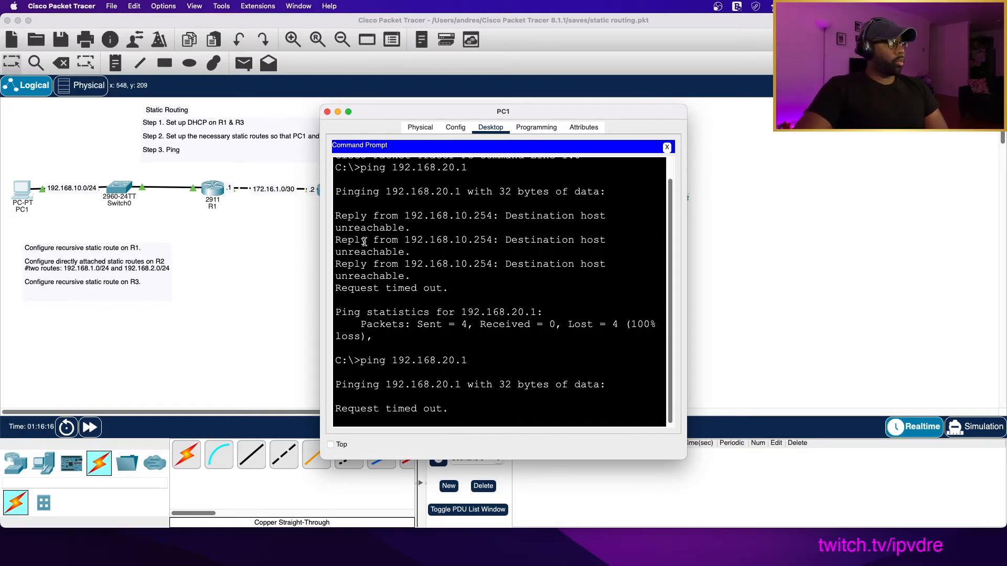
pyautogui.click(275, 252)
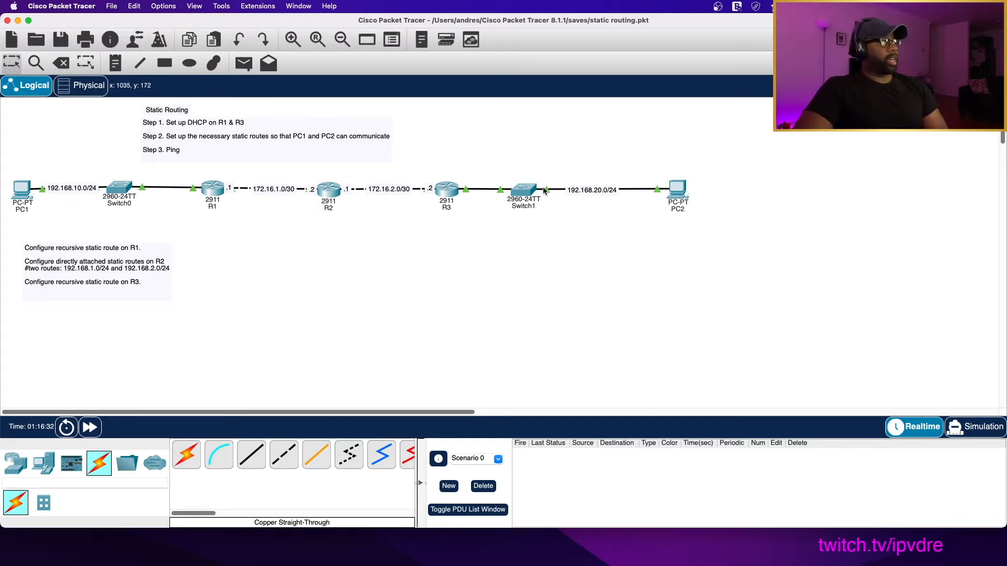
# - Open R2's command line, enter global configuration mode and display the routing table with do sh ip ro
pyautogui.click(318, 196)
pyautogui.click(671, 332)
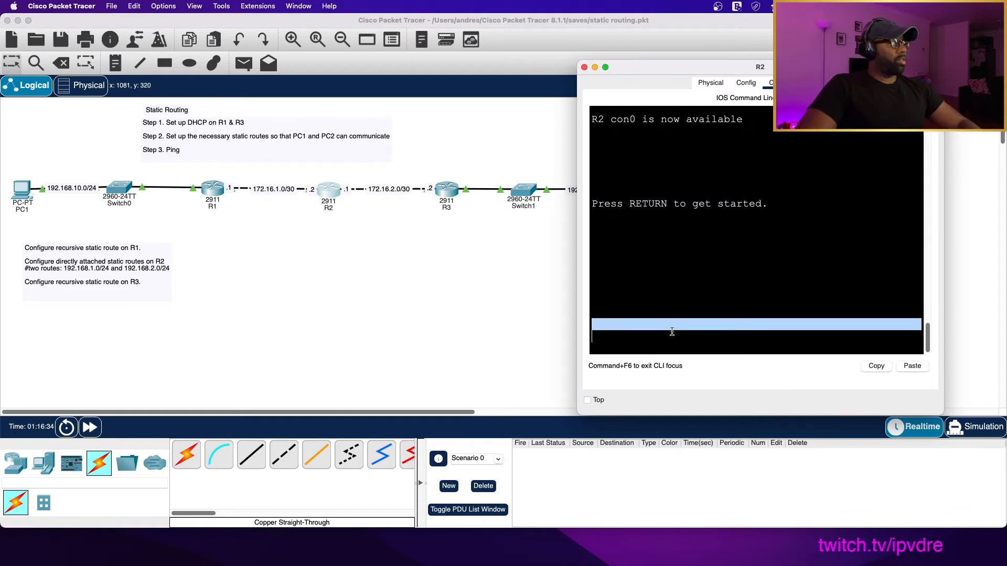
pyautogui.press('Return')
pyautogui.press('Return')
pyautogui.press('Return')
pyautogui.write('en')
pyautogui.press('Return')
pyautogui.write('conf t')
pyautogui.press('Return')
pyautogui.write('do sh ip route')
pyautogui.press('Return')
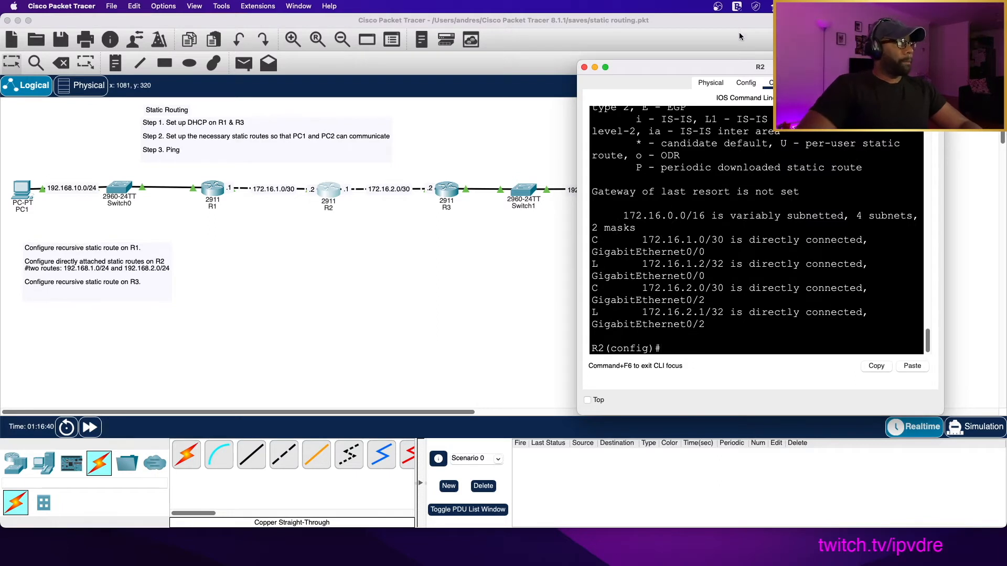
# - Reposition and widen the R2 window, and compare its connected routes with R2's interfaces and links in the topology
pyautogui.moveTo(740, 71); pyautogui.dragTo(565, 62)
pyautogui.moveTo(768, 233); pyautogui.dragTo(962, 233)
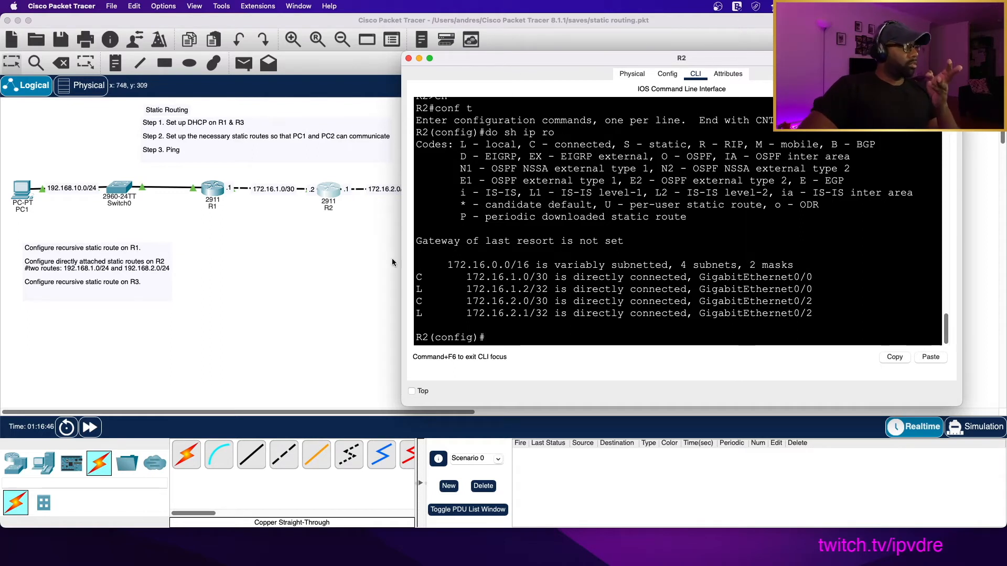
pyautogui.click(360, 256)
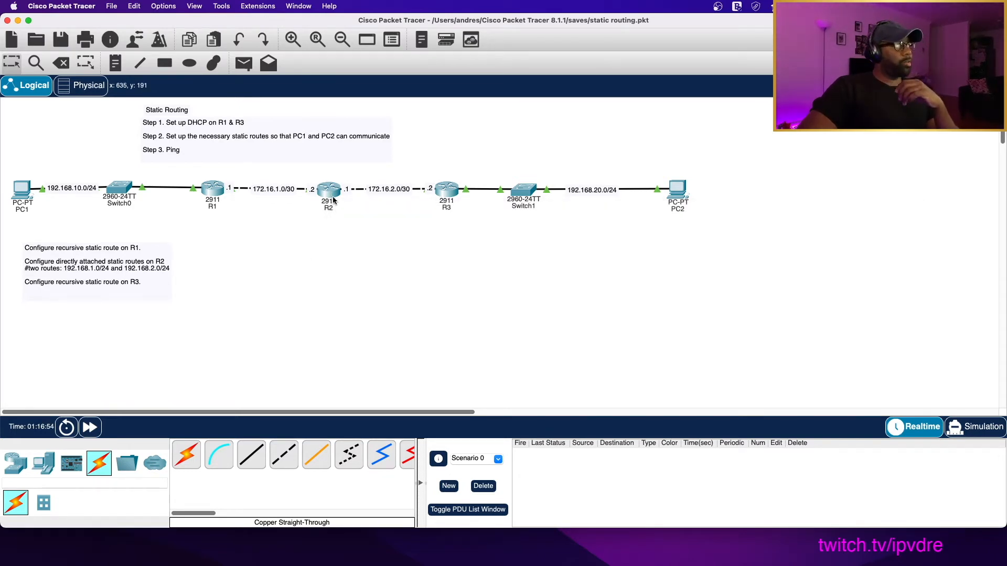
pyautogui.moveTo(333, 197)
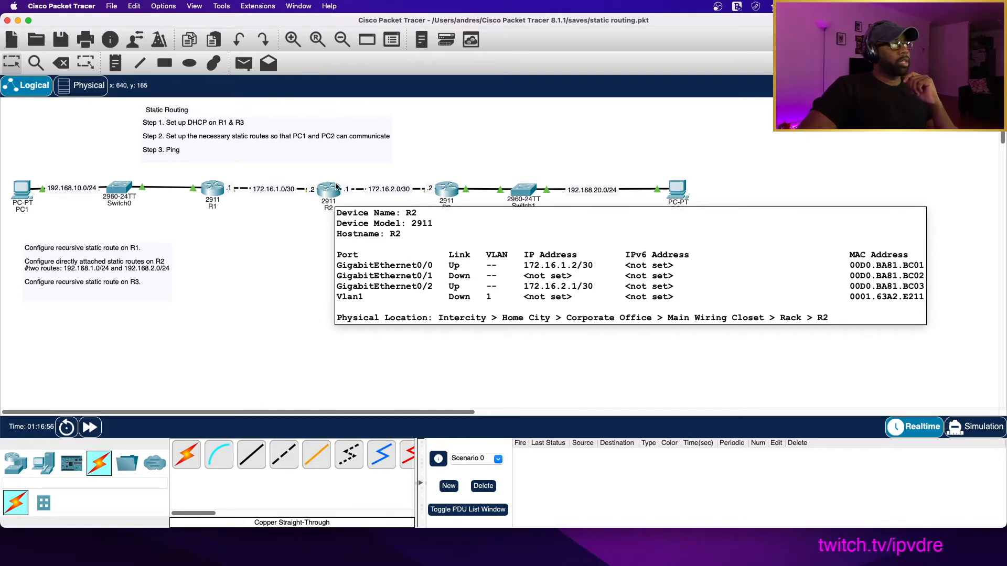
pyautogui.click(333, 195)
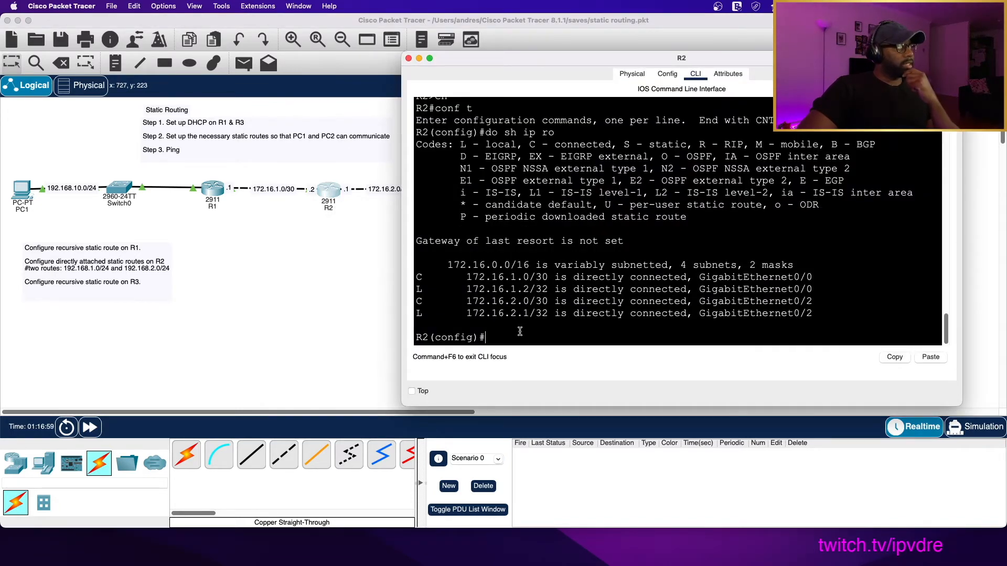
pyautogui.moveTo(511, 61); pyautogui.dragTo(492, 238)
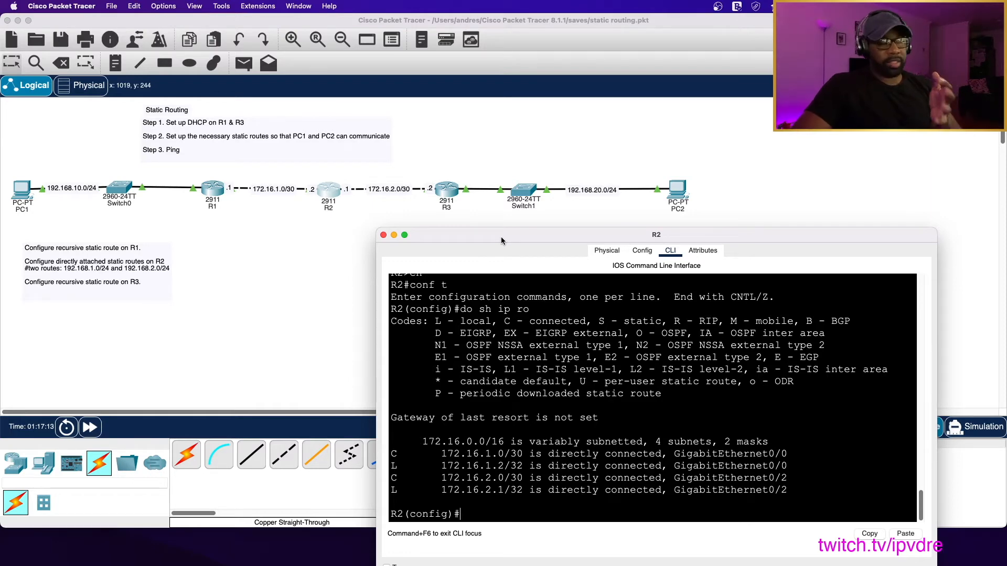
pyautogui.moveTo(501, 237); pyautogui.dragTo(547, 89)
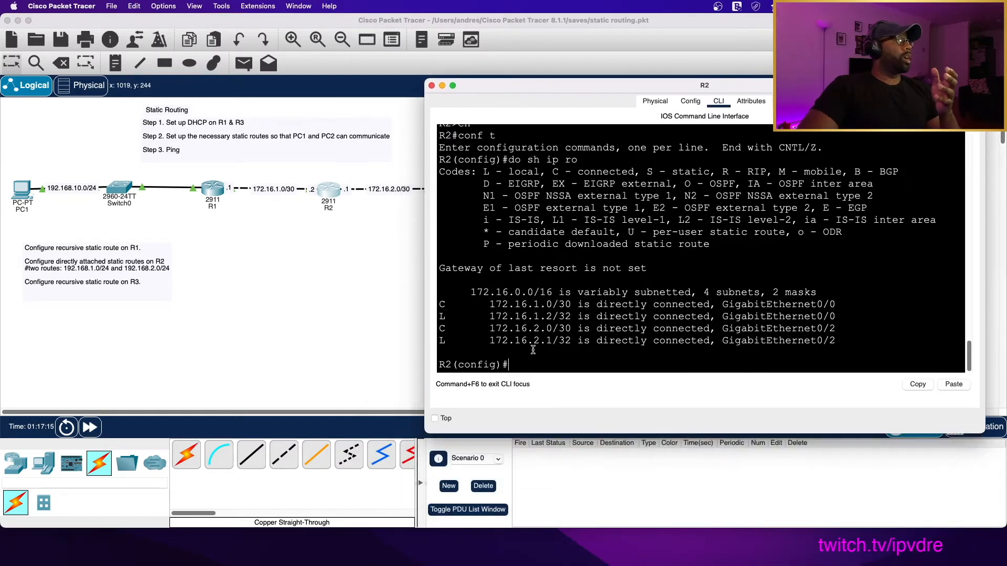
# - Configure a directly attached static route on R2 with ip route 192.168.20.0 255.255.255.0 g0/2
pyautogui.write('ip')
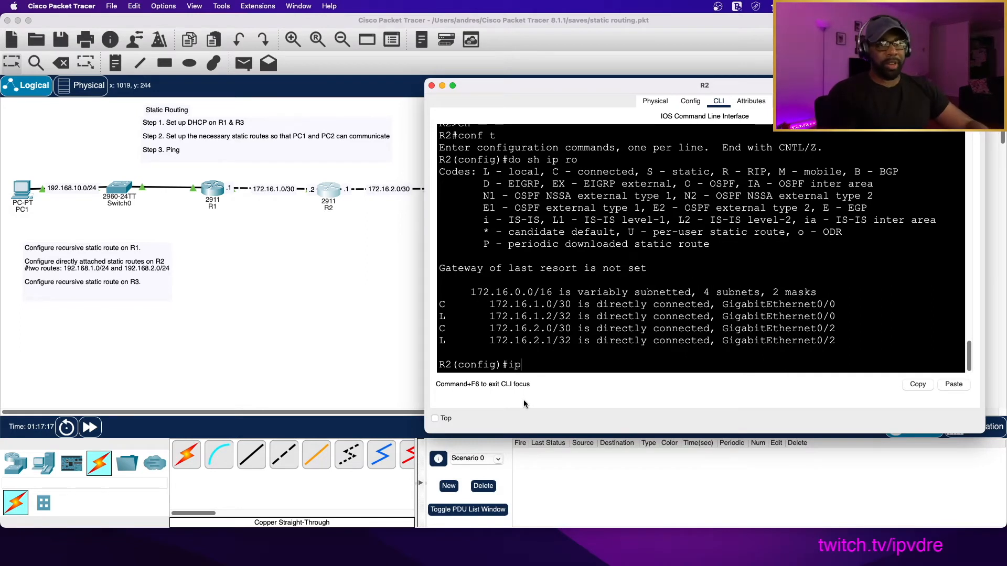
pyautogui.write(' route')
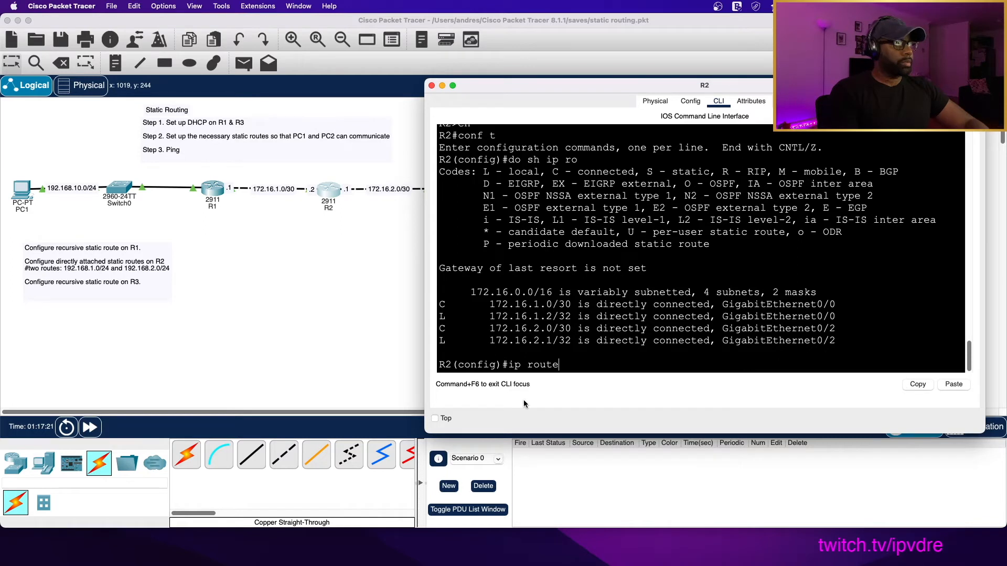
pyautogui.write(' 192.168.20')
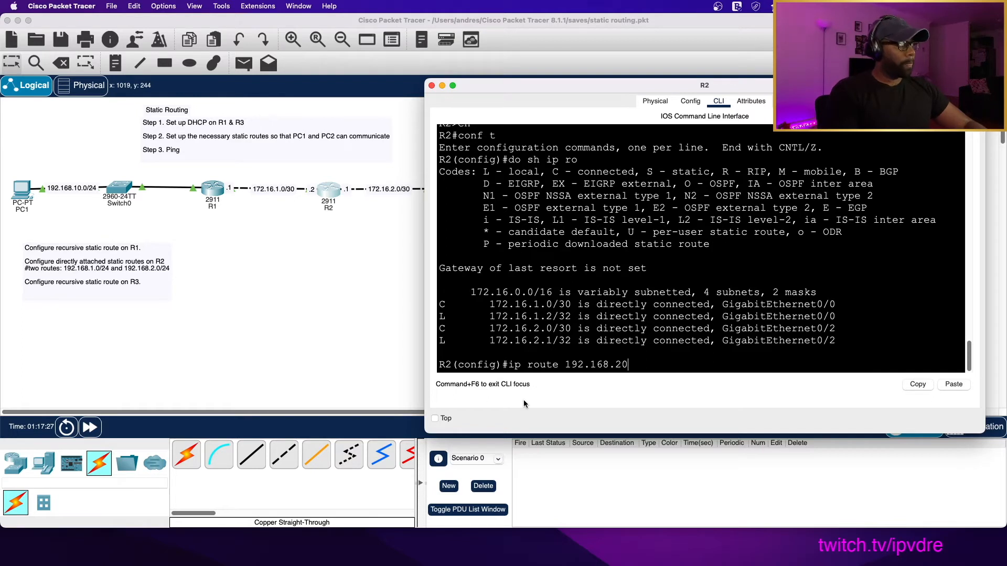
pyautogui.write('.0')
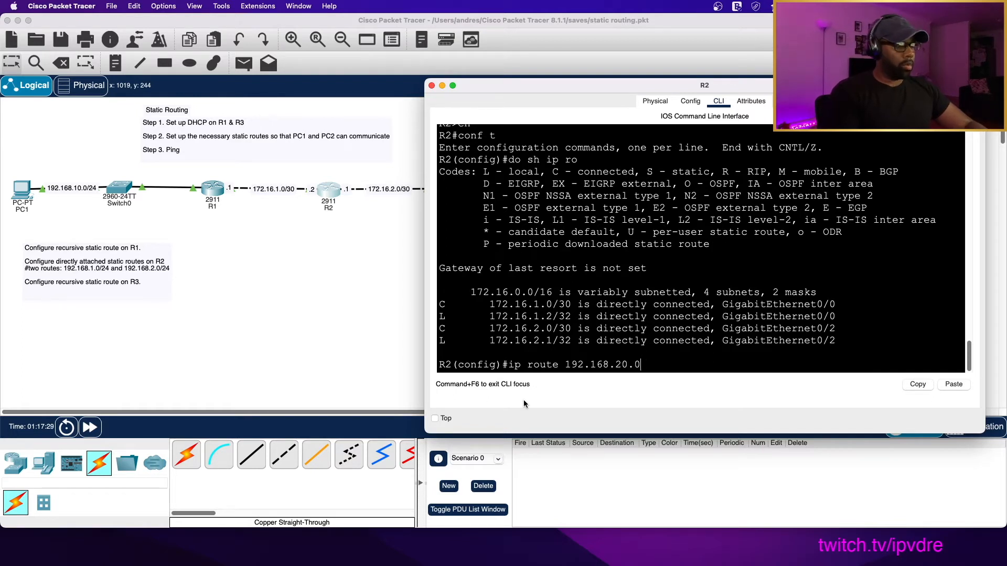
pyautogui.write(' 255.255.')
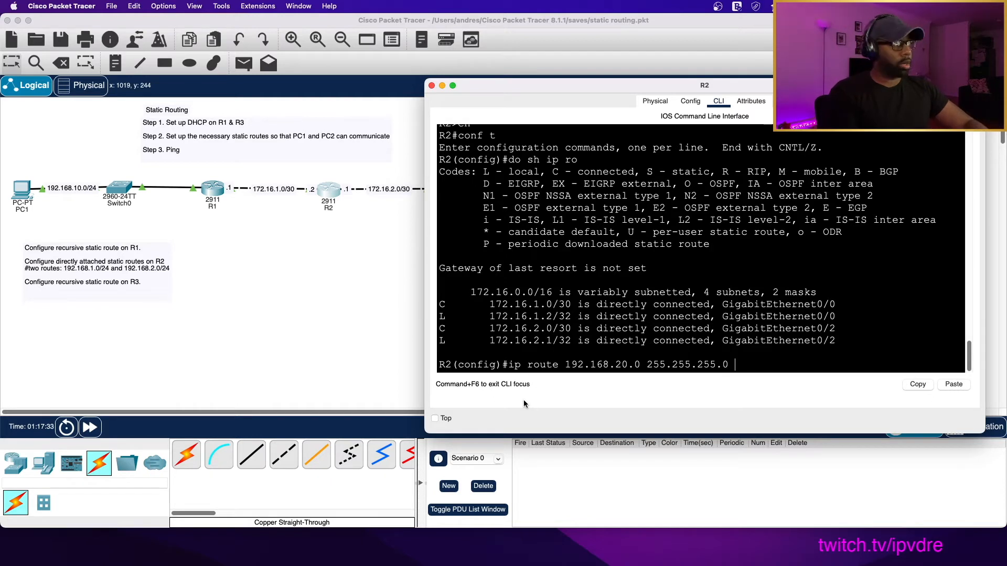
pyautogui.write('255.0')
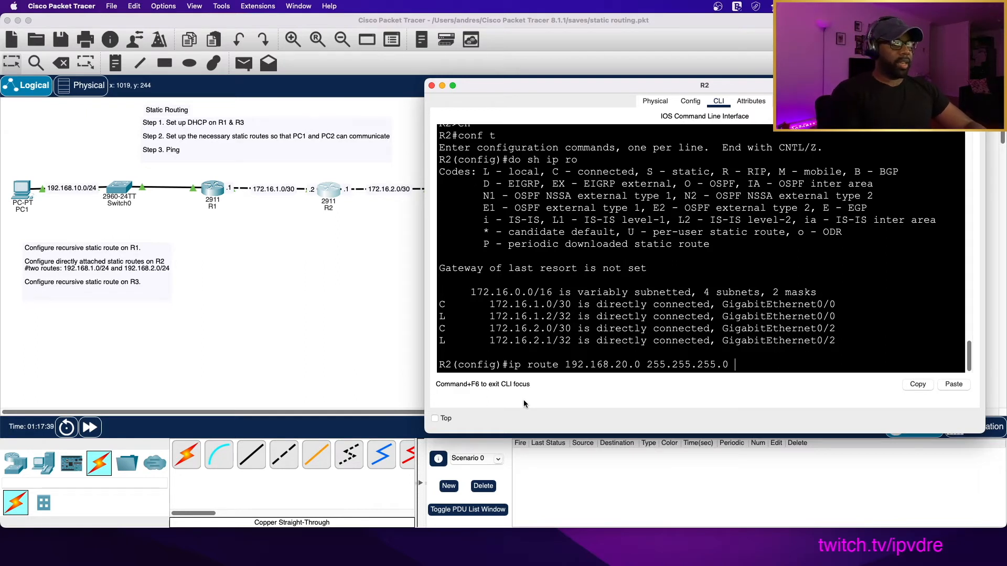
pyautogui.click(344, 229)
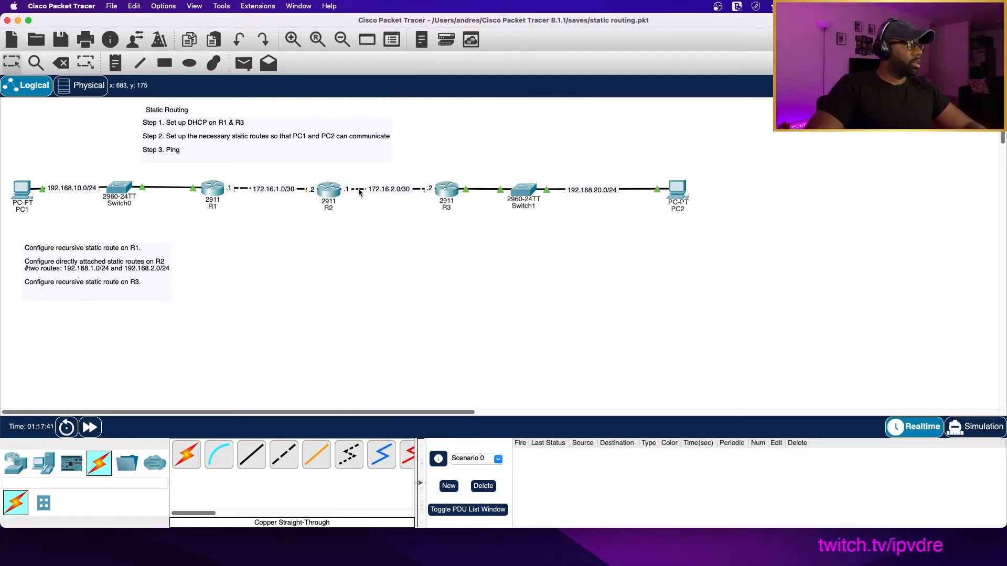
pyautogui.click(332, 192)
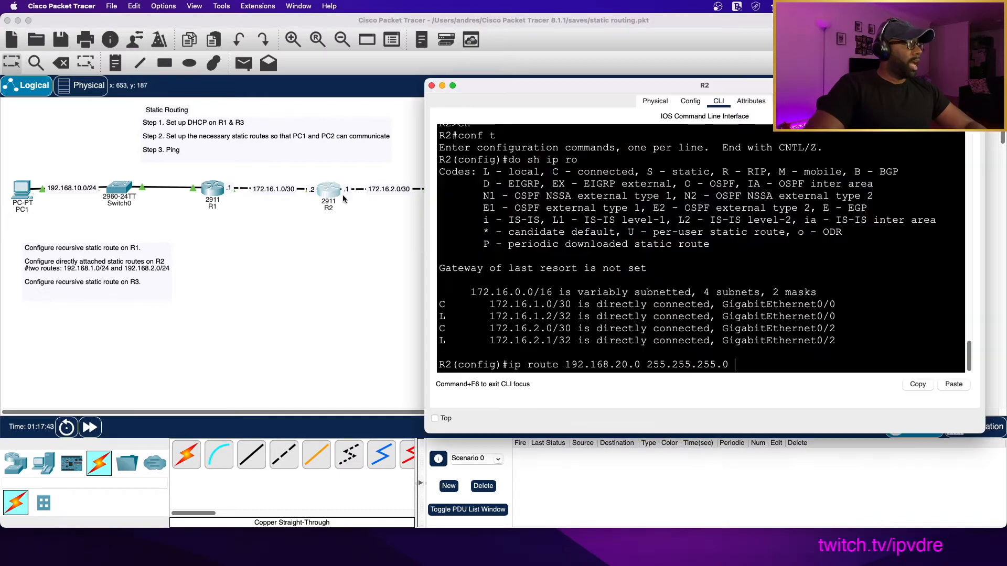
pyautogui.write('g0/2')
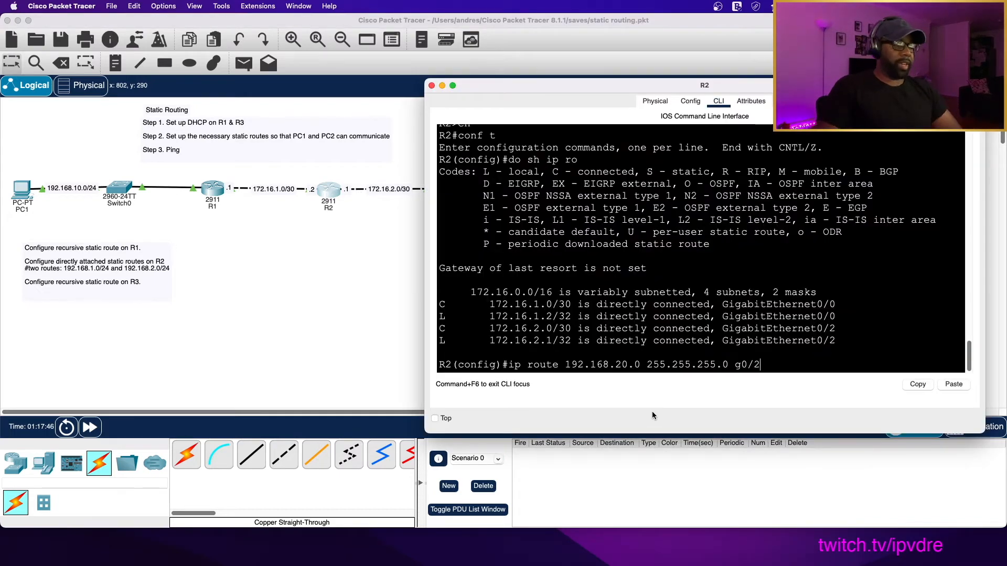
pyautogui.press('Return')
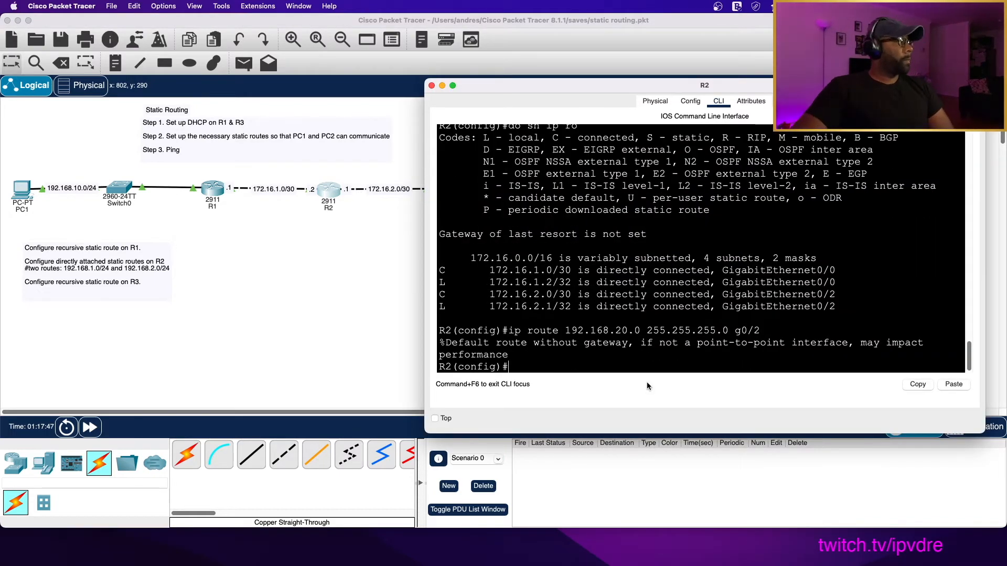
pyautogui.click(112, 6)
pyautogui.click(475, 244)
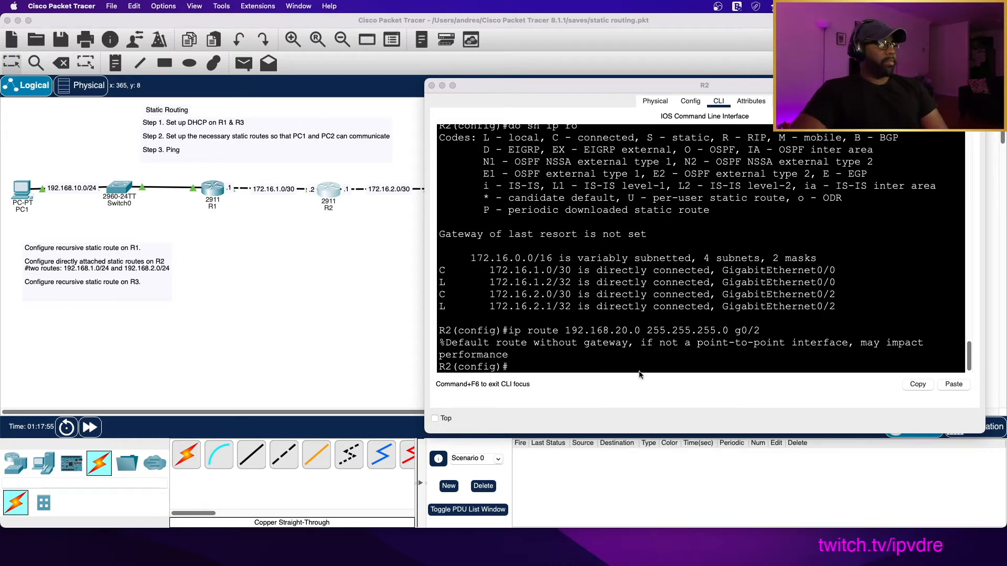
pyautogui.click(572, 363)
pyautogui.scroll(-1, 560, 352)
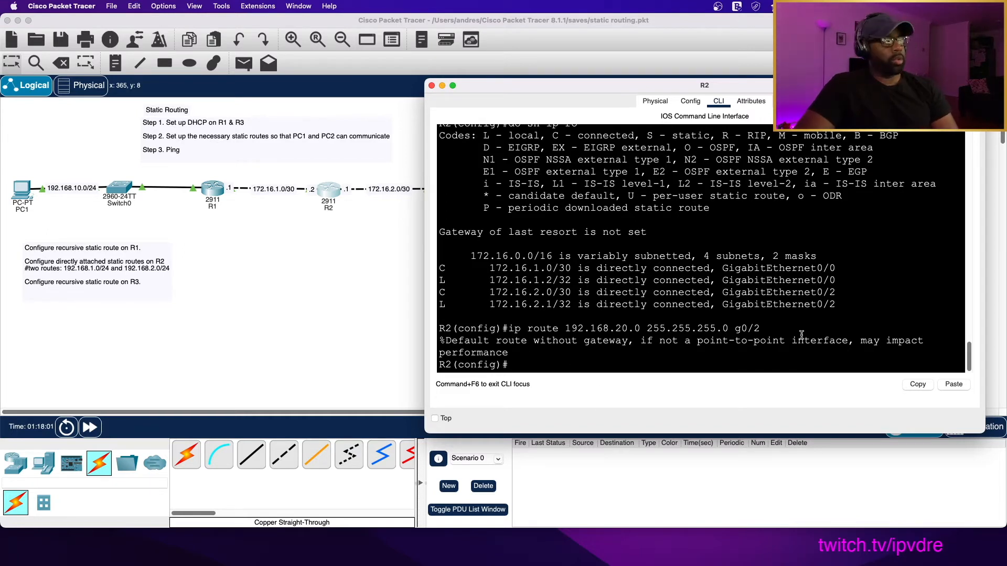
# - Review the destination network and mask in R2's submitted ip route command against the topology
pyautogui.click(388, 305)
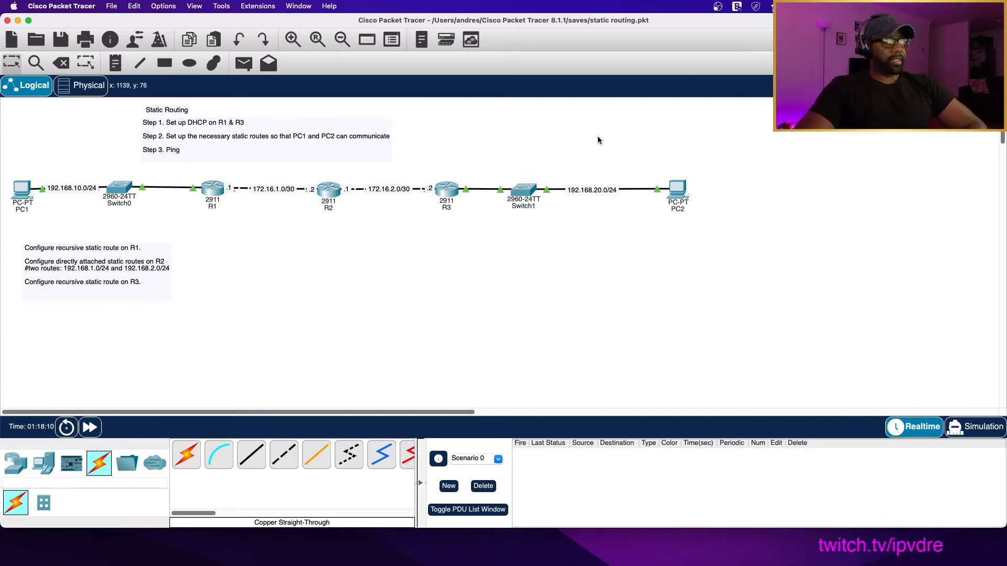
pyautogui.click(328, 190)
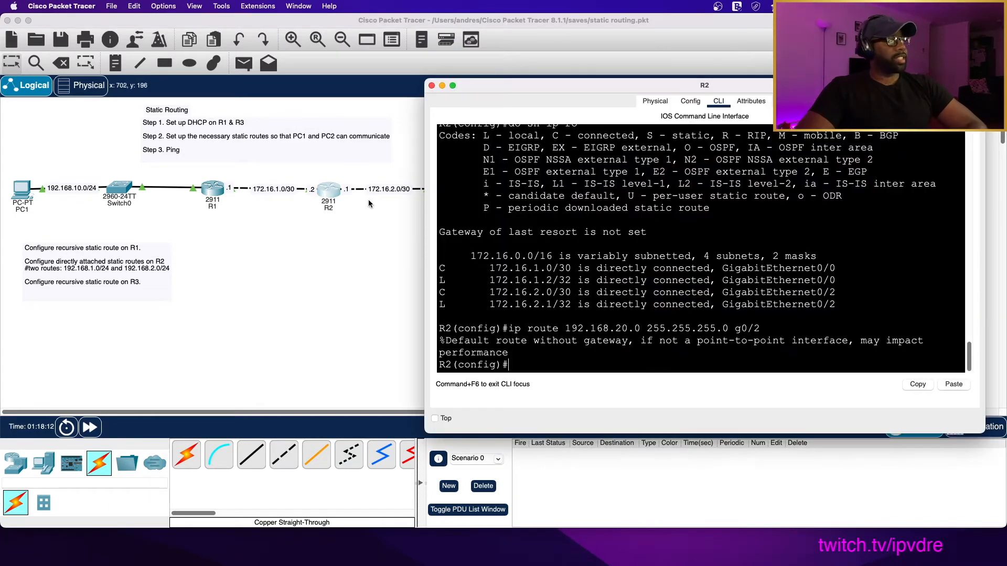
pyautogui.scroll(2, 637, 315)
pyautogui.scroll(5, 630, 251)
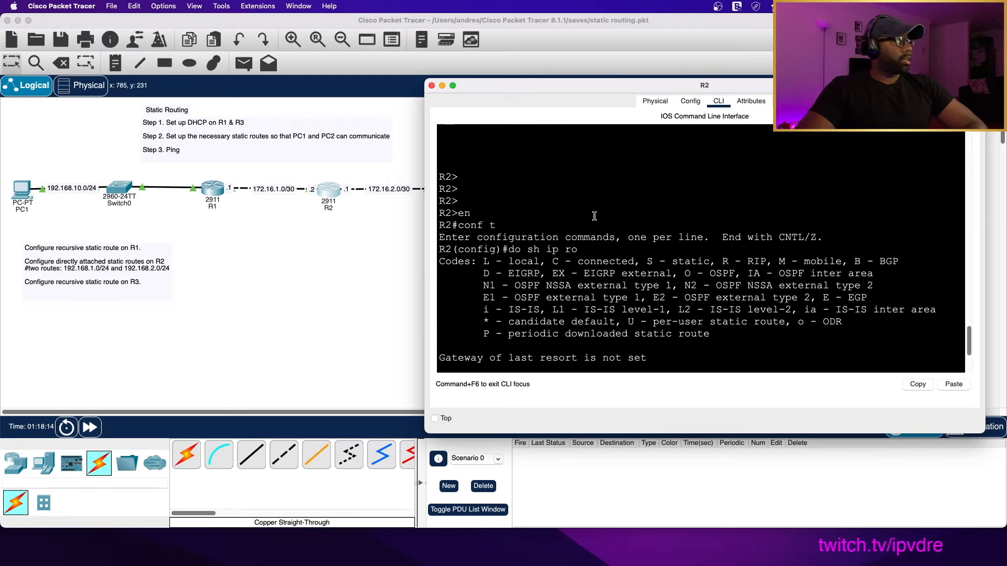
pyautogui.scroll(-7, 604, 231)
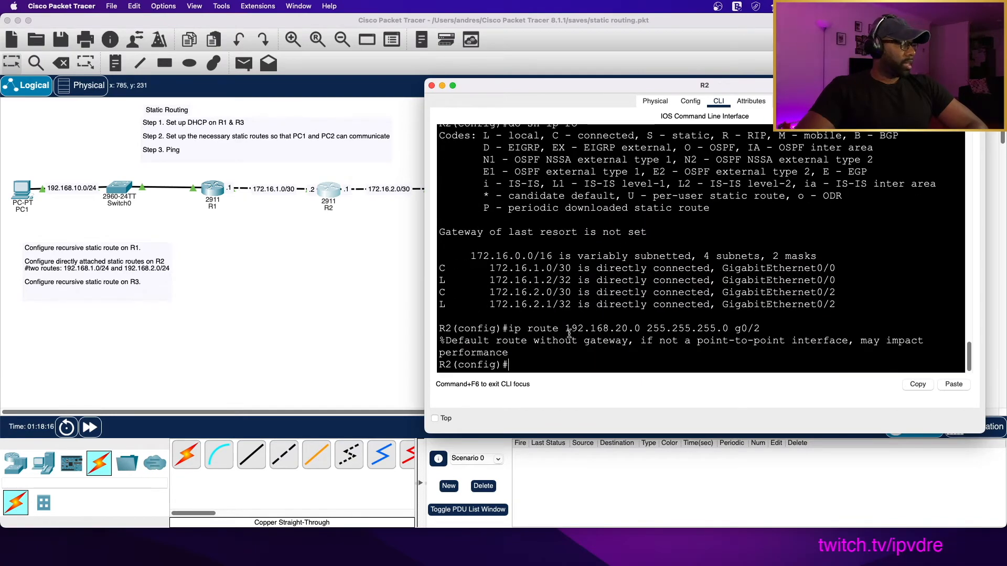
pyautogui.moveTo(568, 329); pyautogui.dragTo(728, 329)
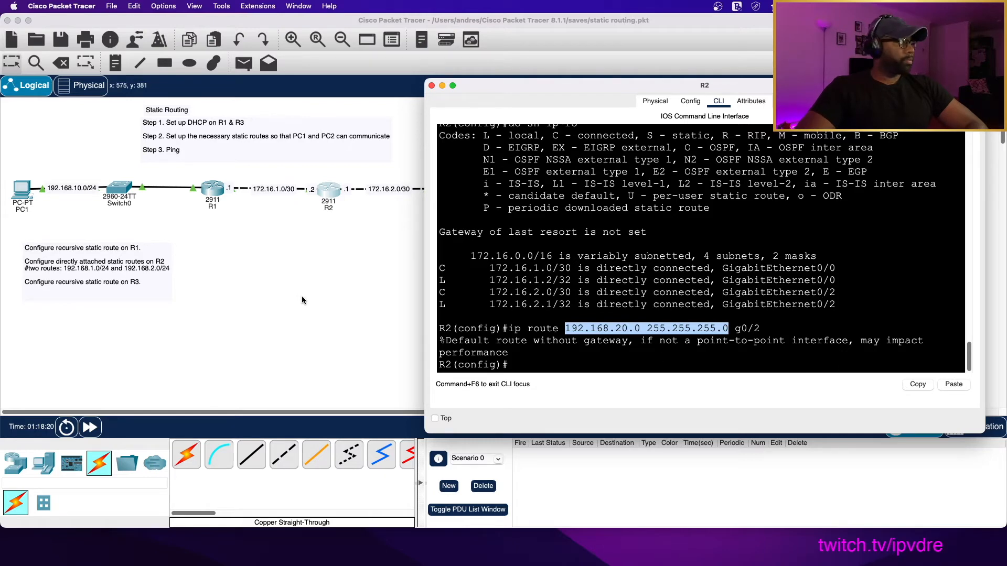
pyautogui.click(344, 301)
pyautogui.click(336, 197)
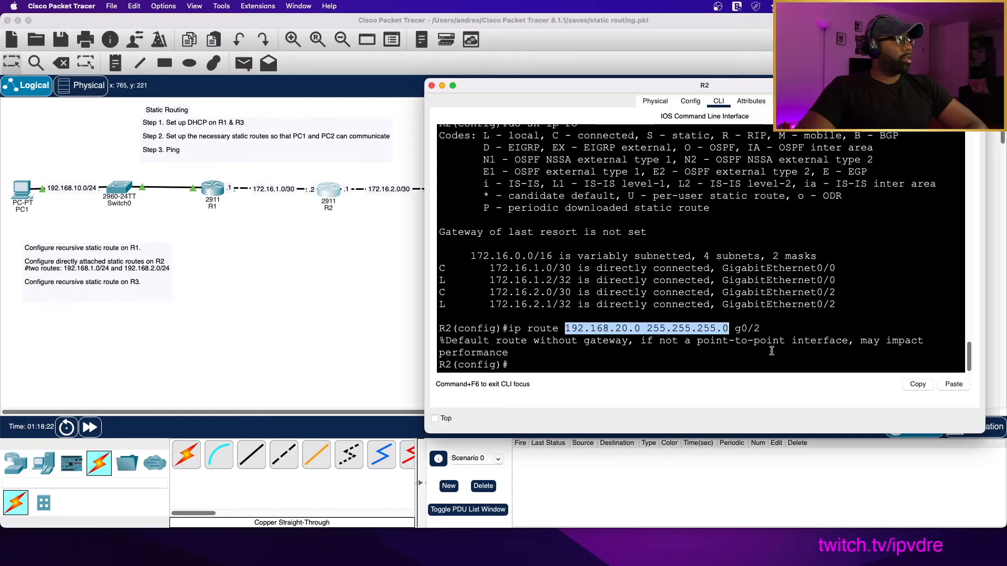
# - Display R2's updated routing table with do sh ip ro
pyautogui.click(609, 360)
pyautogui.write('ig)#')
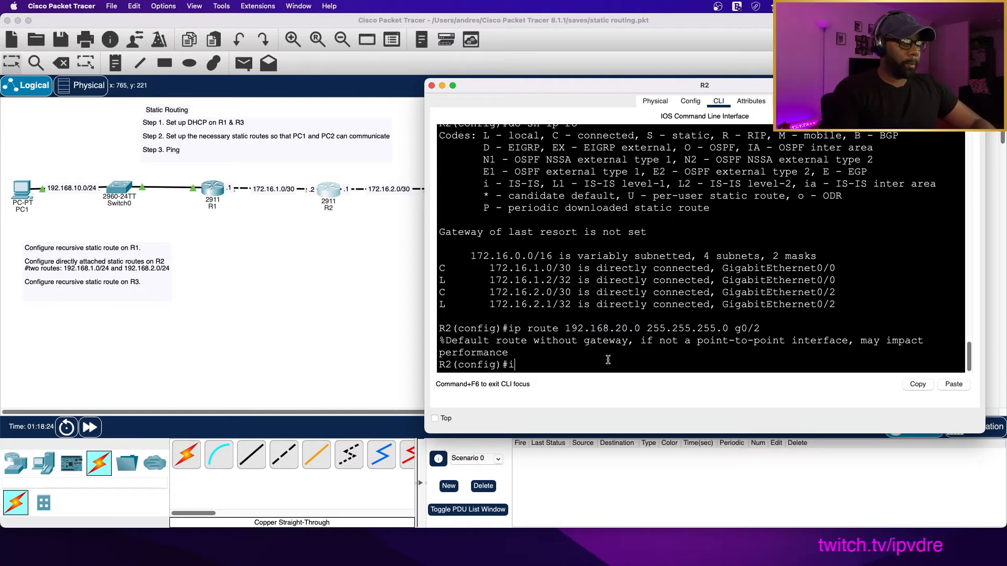
pyautogui.write('do sh ip ro')
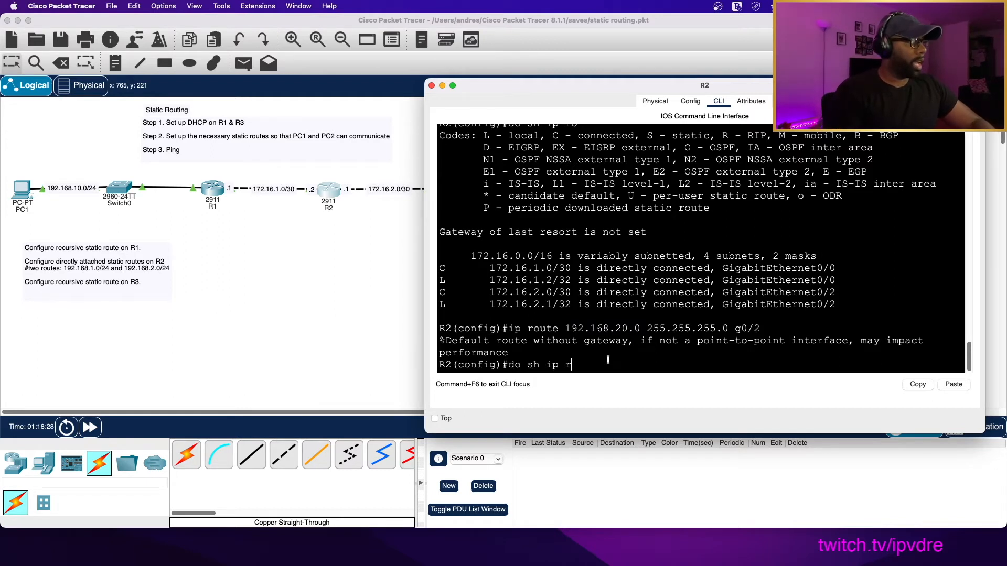
pyautogui.press('Return')
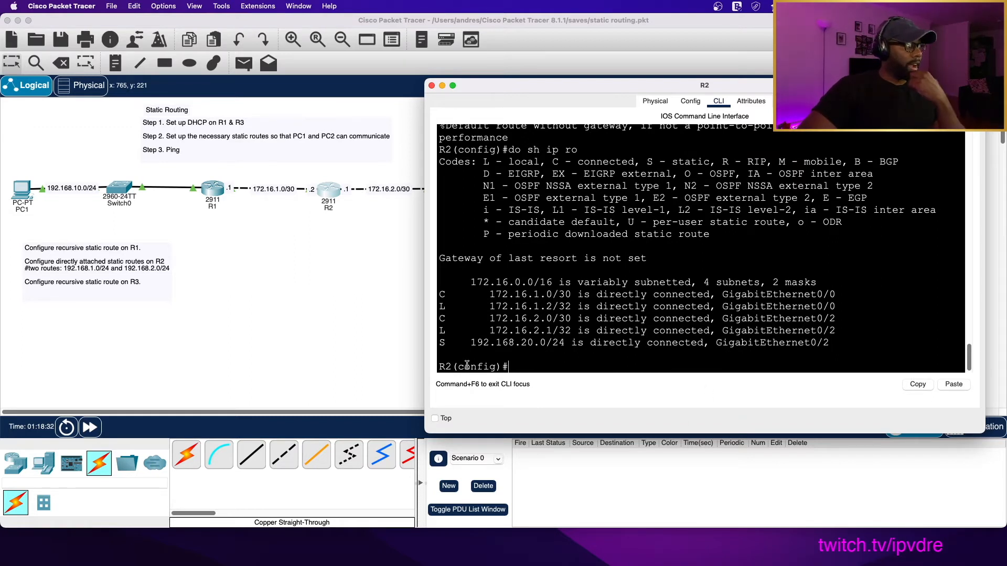
# - Review the static route to 192.168.20.0/24 and its exit interface in R2's routing table, and return to the topology
pyautogui.moveTo(470, 343); pyautogui.dragTo(833, 344)
pyautogui.click(718, 352)
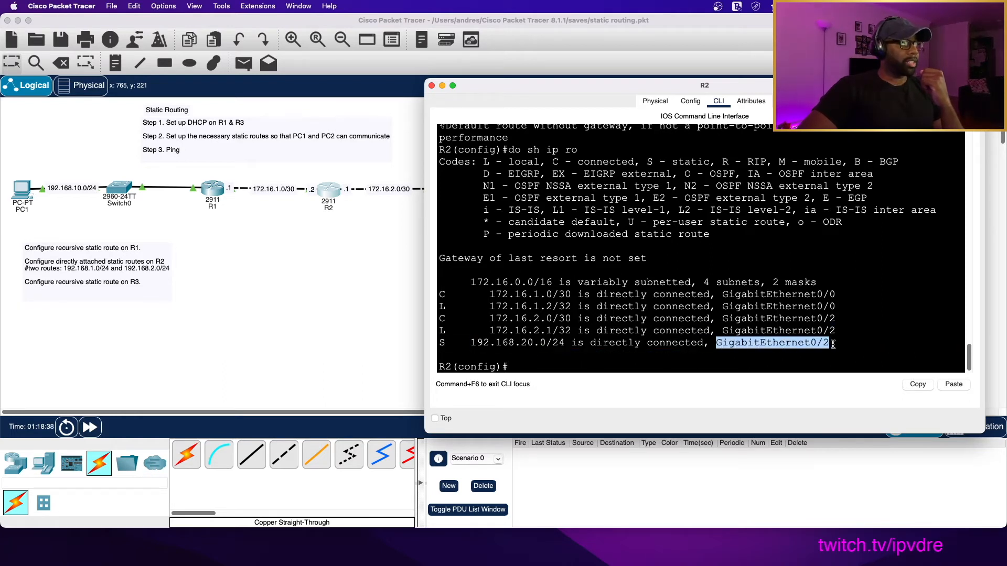
pyautogui.click(366, 295)
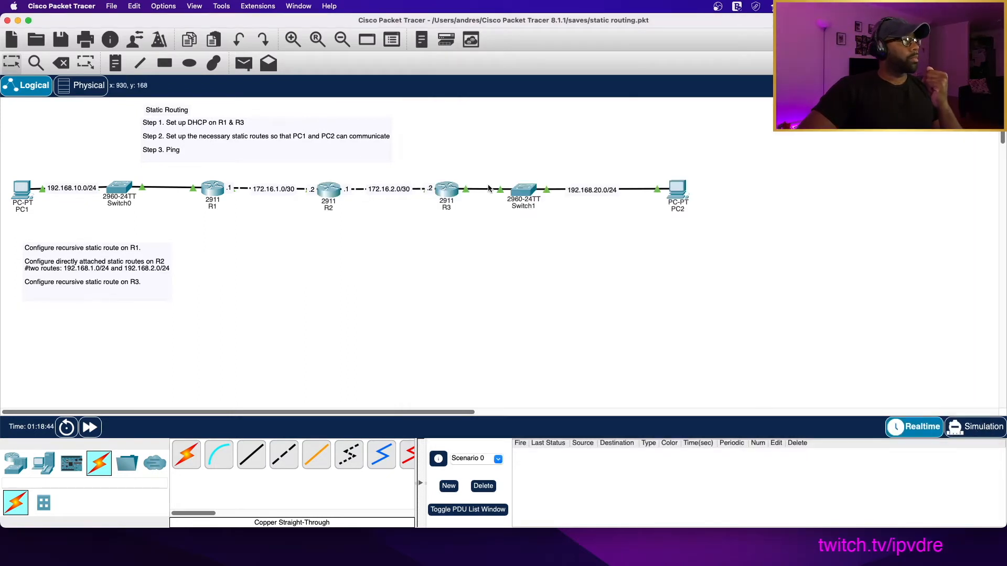
# - Repeat the ping from PC1's command prompt to 192.168.20.1 and return to the topology
pyautogui.click(23, 189)
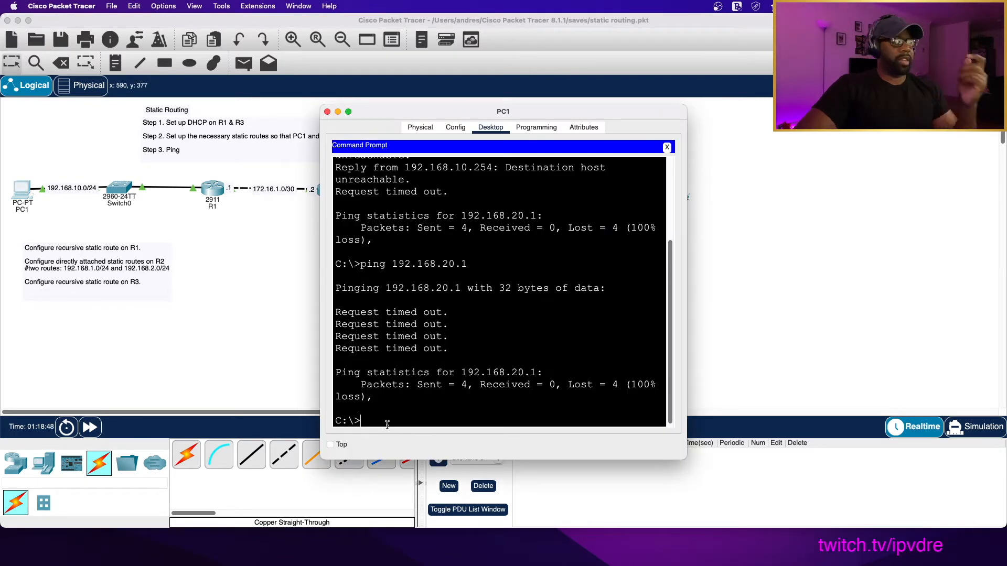
pyautogui.write('ping')
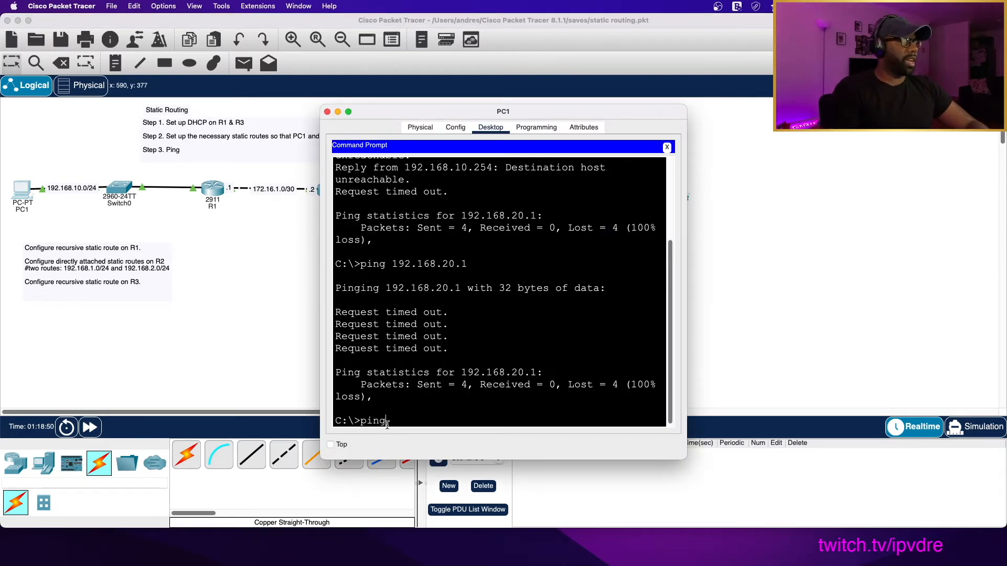
pyautogui.press('BackSpace')
pyautogui.press('BackSpace')
pyautogui.press('BackSpace')
pyautogui.press('BackSpace')
pyautogui.press('Up')
pyautogui.press('Return')
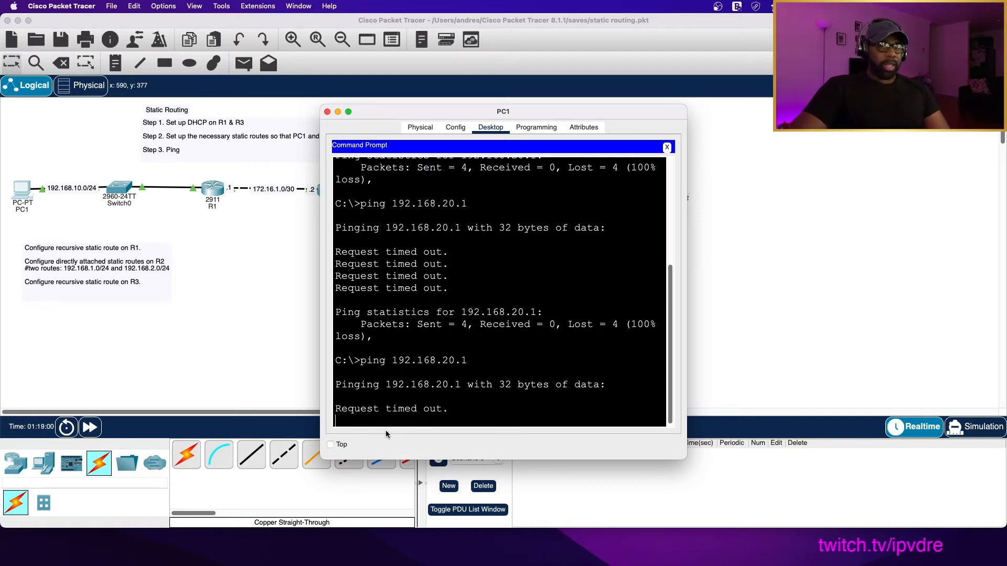
pyautogui.click(107, 14)
pyautogui.click(112, 5)
pyautogui.click(123, 69)
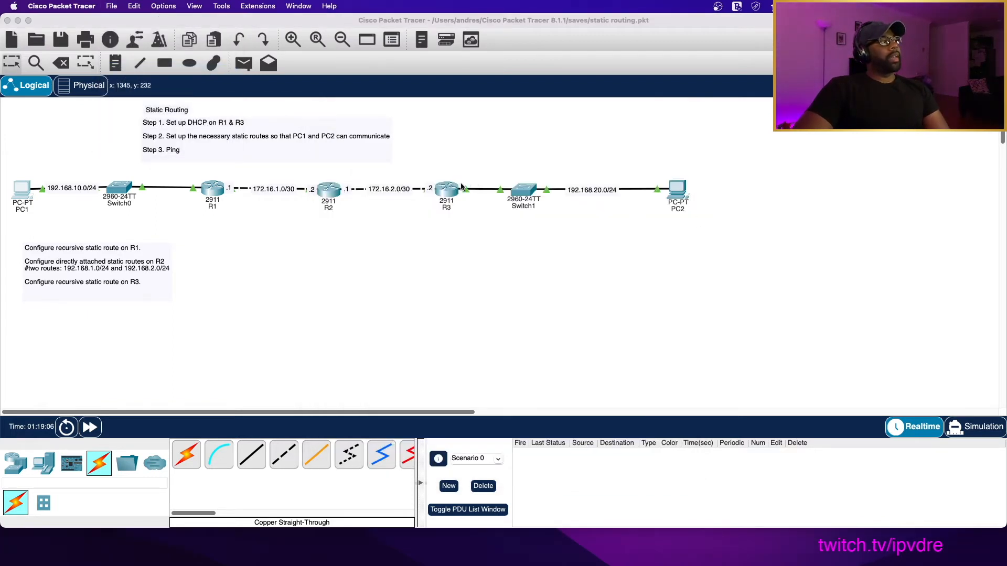
# - Display R3's routing table with do sh ip ro and widen its window to fit the output
pyautogui.click(445, 191)
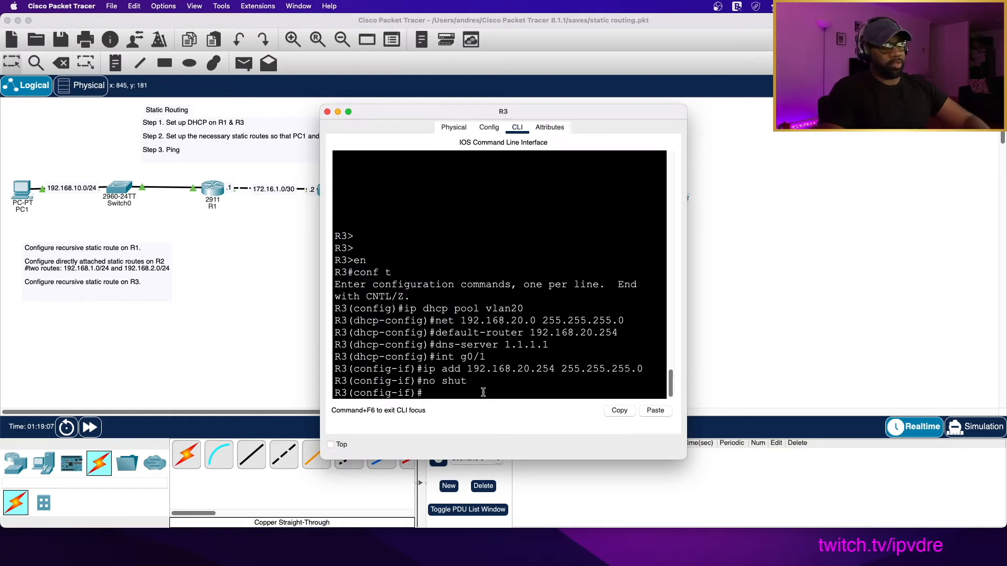
pyautogui.write('ip ro')
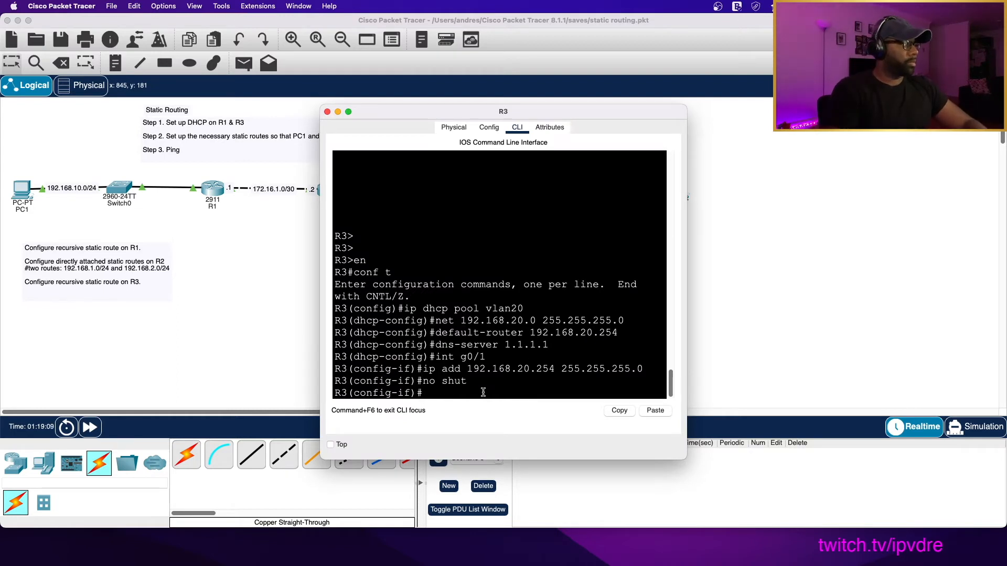
pyautogui.write(' ip ')
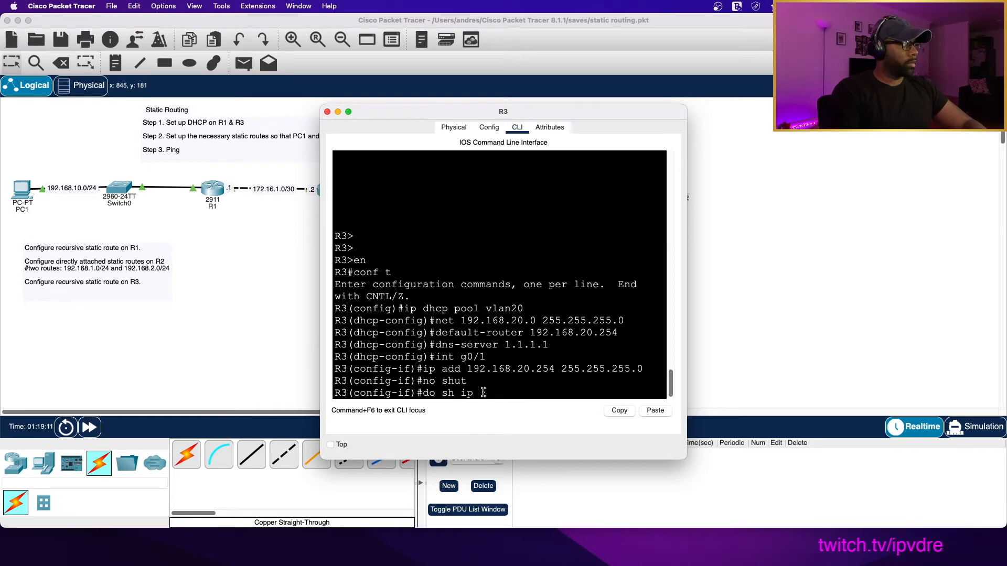
pyautogui.write('ro')
pyautogui.press('Return')
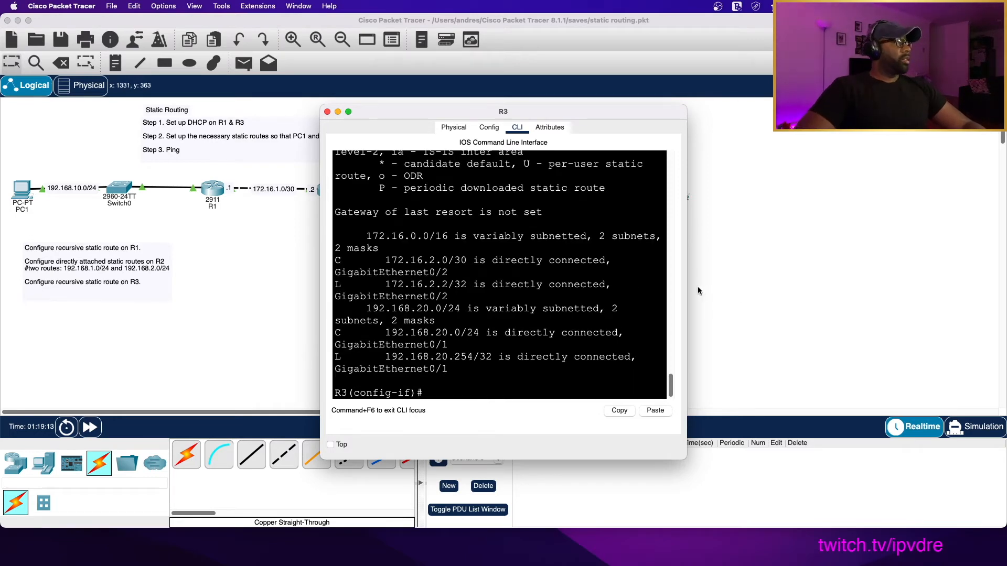
pyautogui.moveTo(689, 287); pyautogui.dragTo(851, 281)
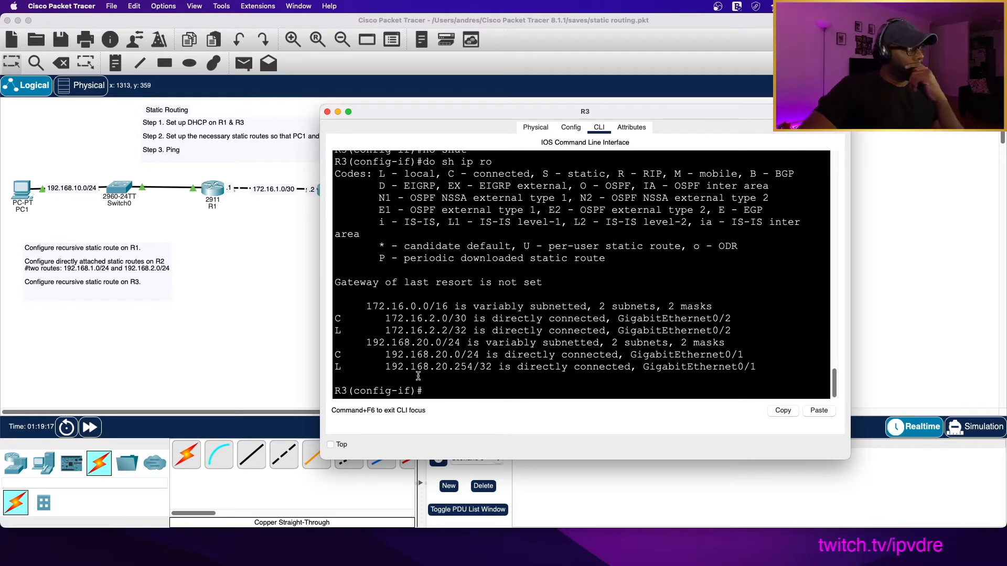
# - Compare R3's connected route for 192.168.20.0/24 and its interface with R3's links in the topology
pyautogui.moveTo(336, 355); pyautogui.dragTo(694, 355)
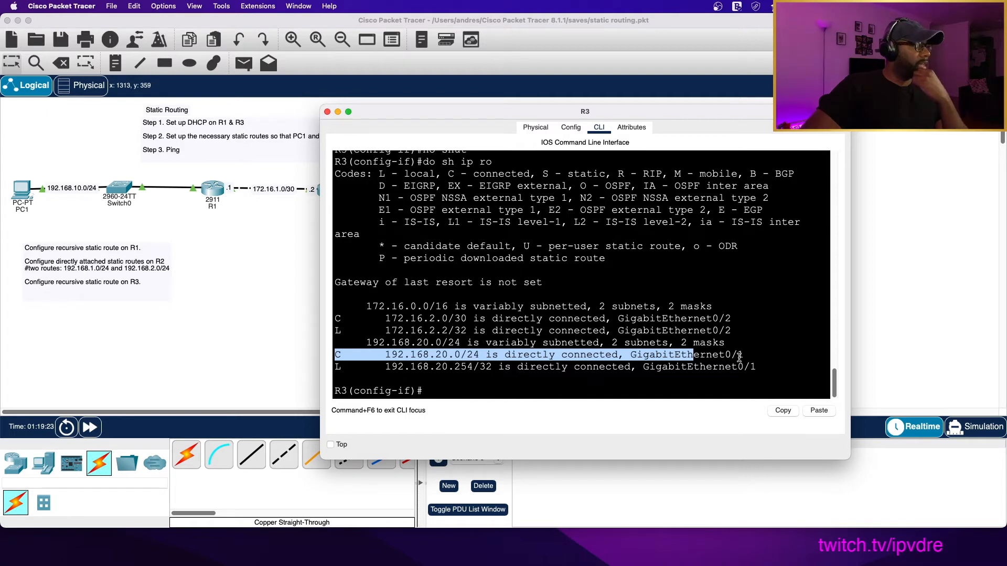
pyautogui.click(295, 299)
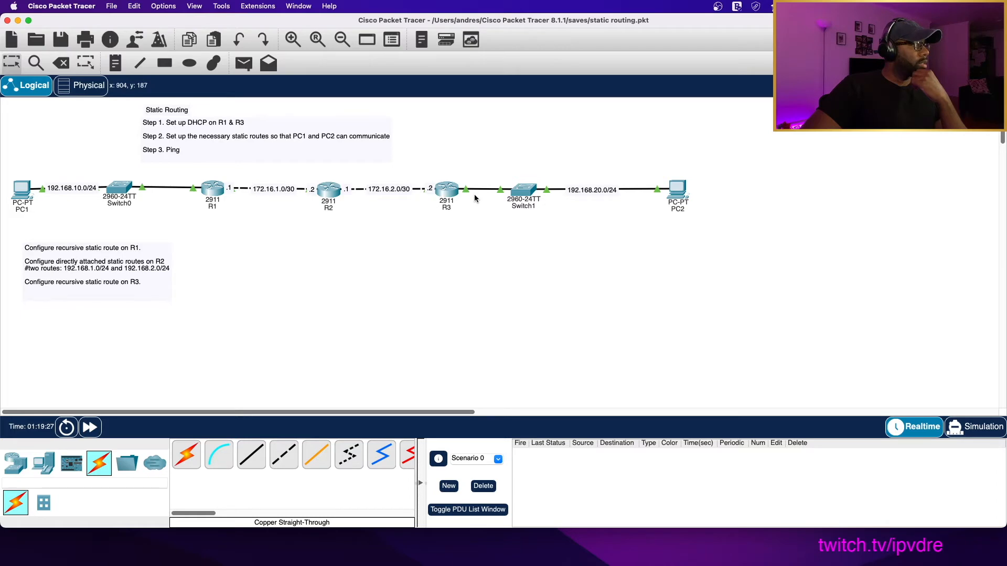
pyautogui.click(448, 190)
pyautogui.click(680, 395)
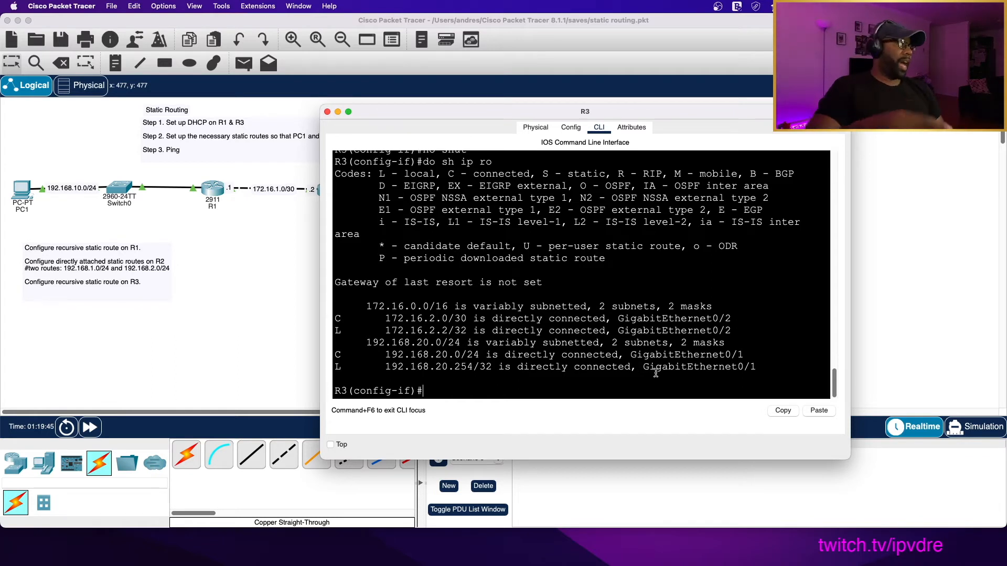
pyautogui.click(273, 333)
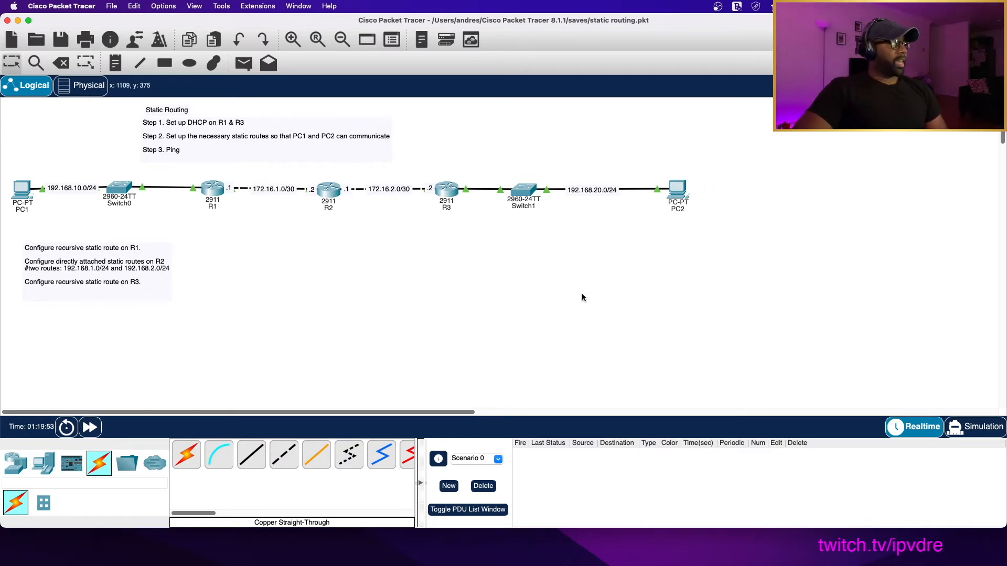
# - Place a note below R3 in the topology reading "source: 192.168.10.1" and "destination: 192.168.20.1" on separate lines
pyautogui.click(114, 64)
pyautogui.click(451, 262)
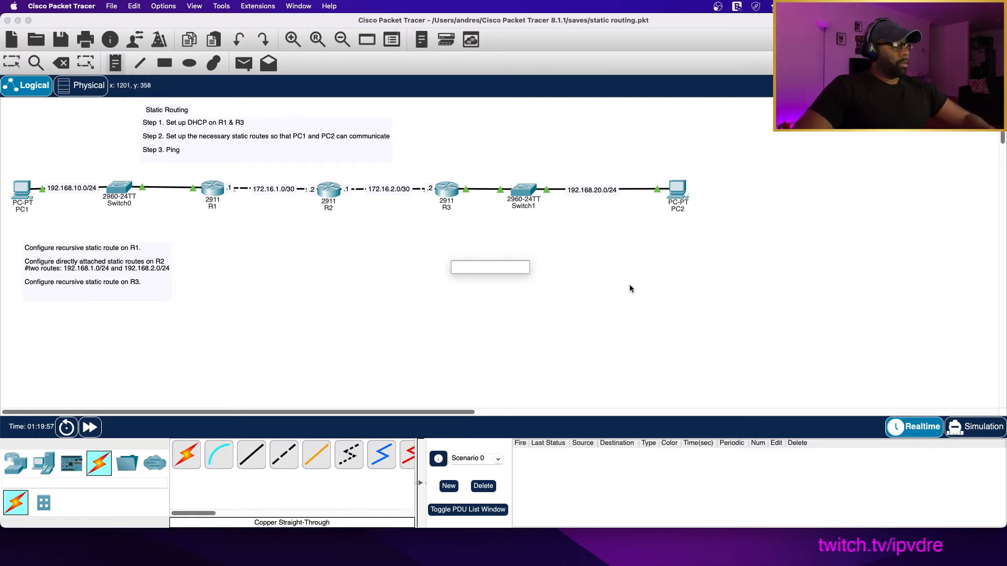
pyautogui.write('source:')
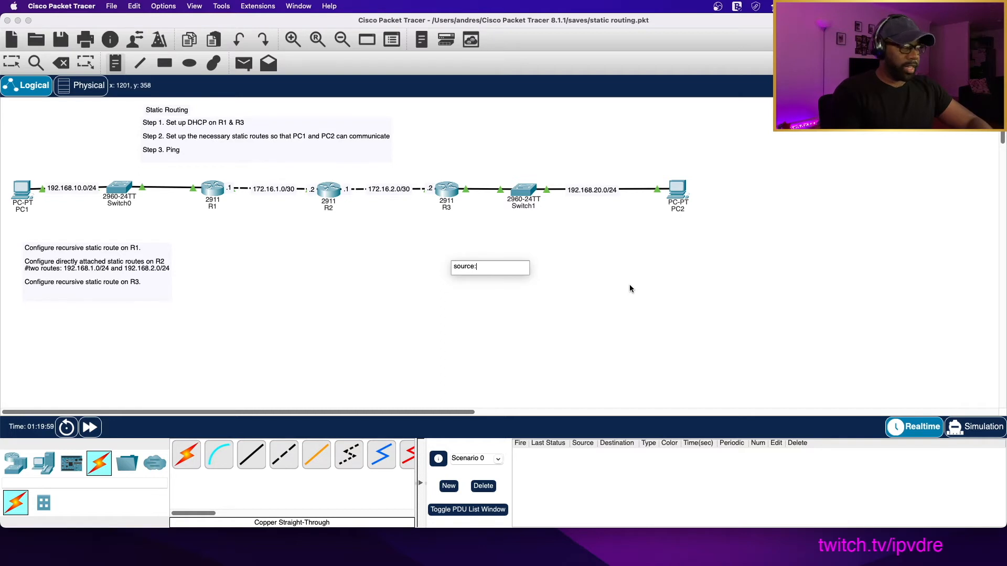
pyautogui.write(' 192.16')
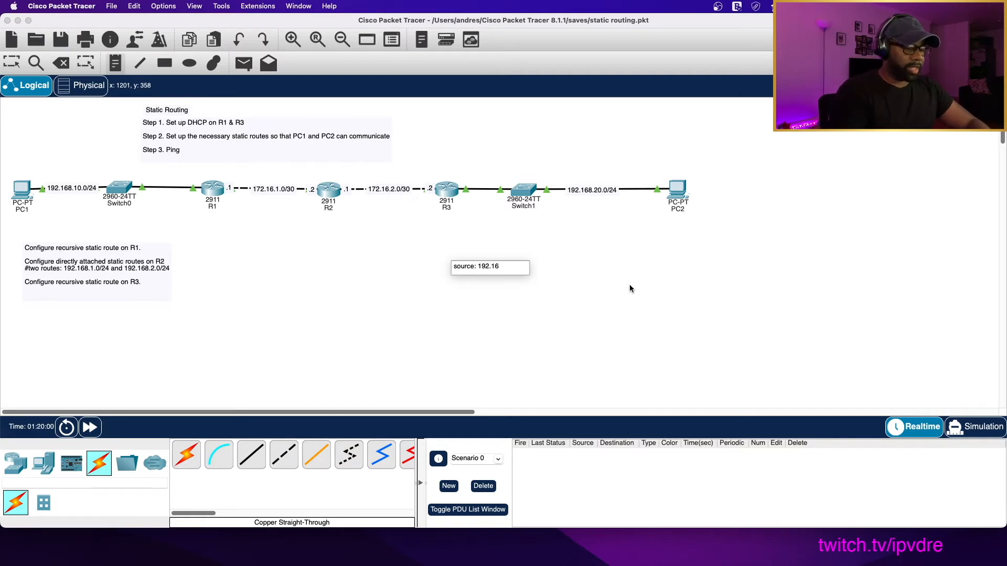
pyautogui.write('8.10.1')
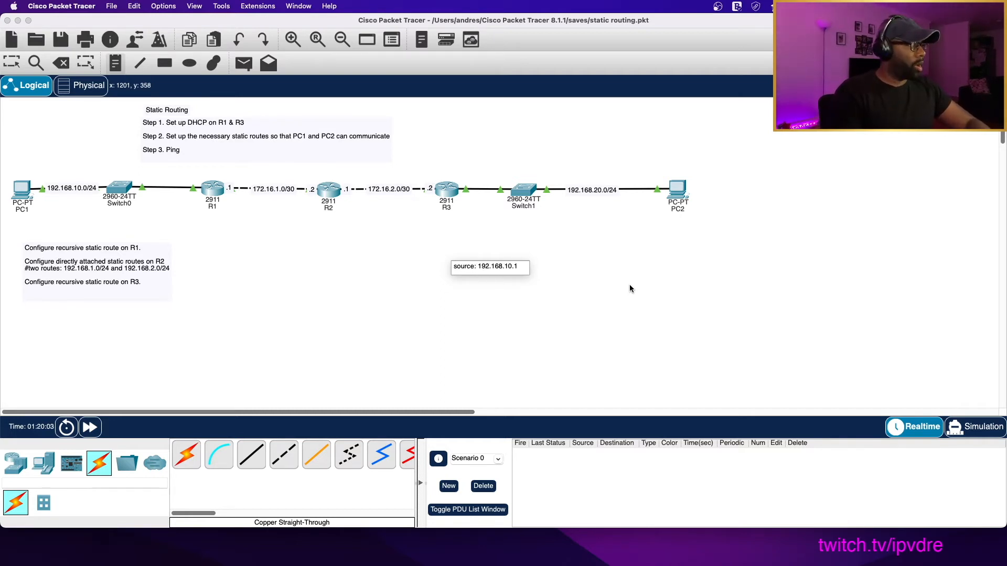
pyautogui.press('Return')
pyautogui.write('dest')
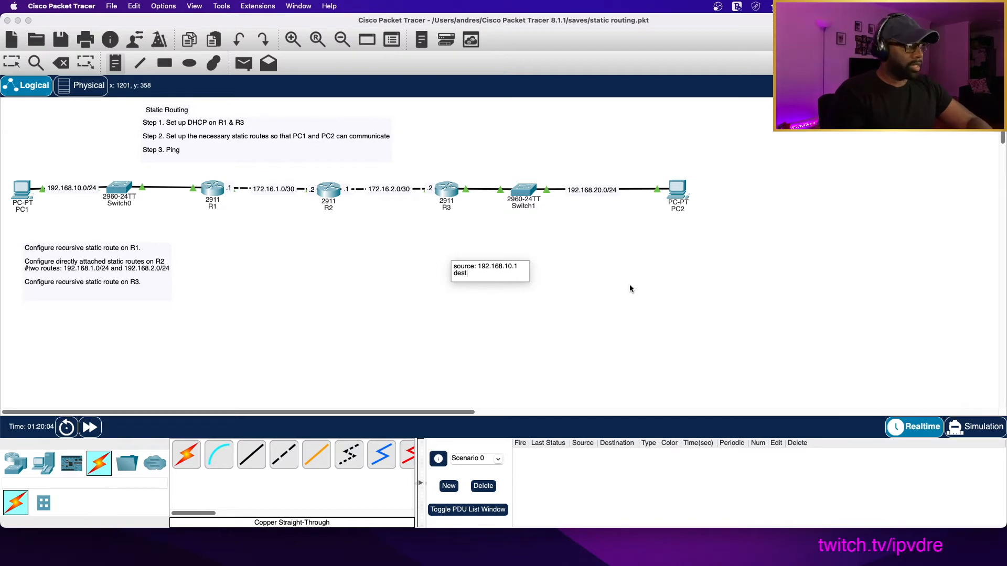
pyautogui.write('ina')
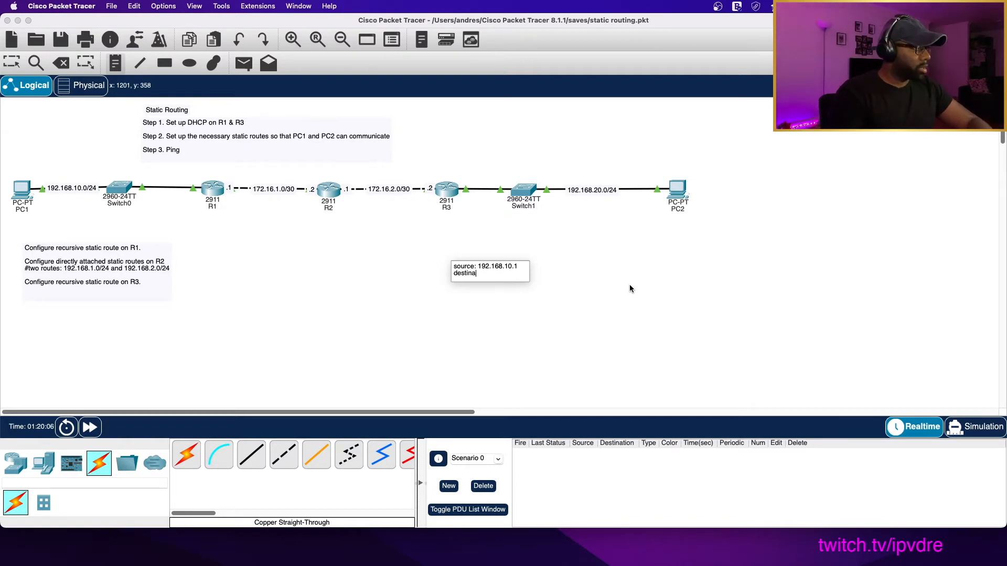
pyautogui.write('tion:')
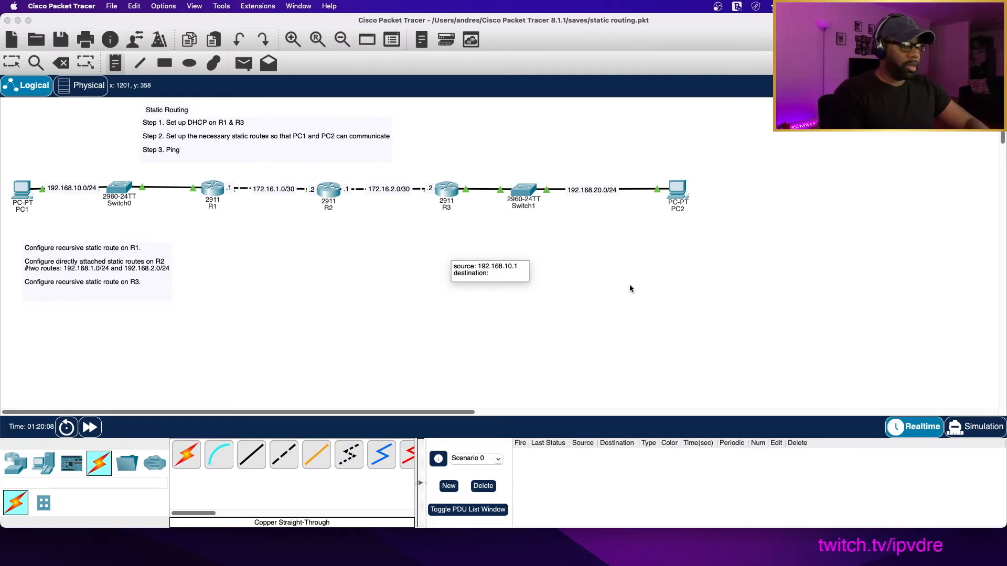
pyautogui.write(' 192.168')
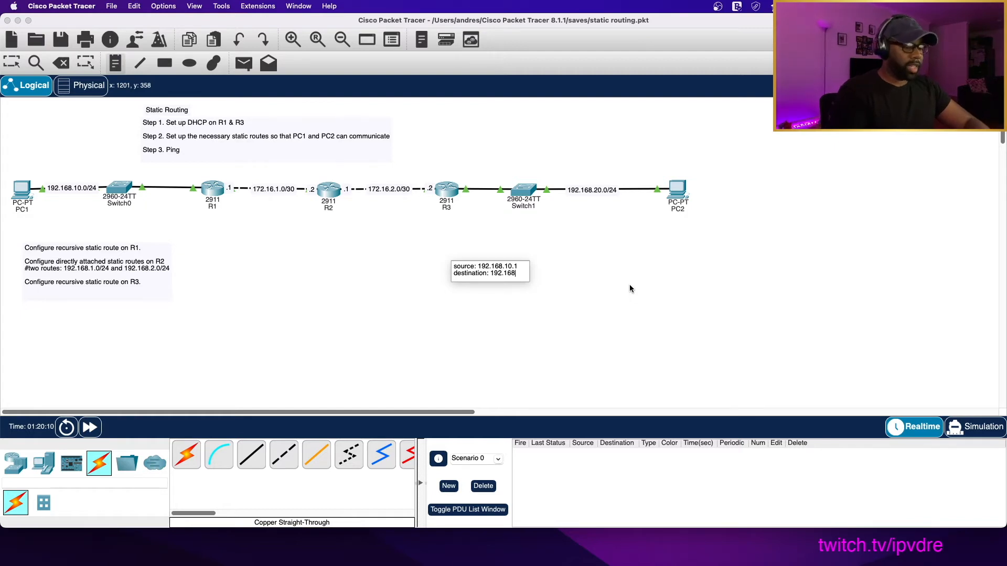
pyautogui.write('.20.1')
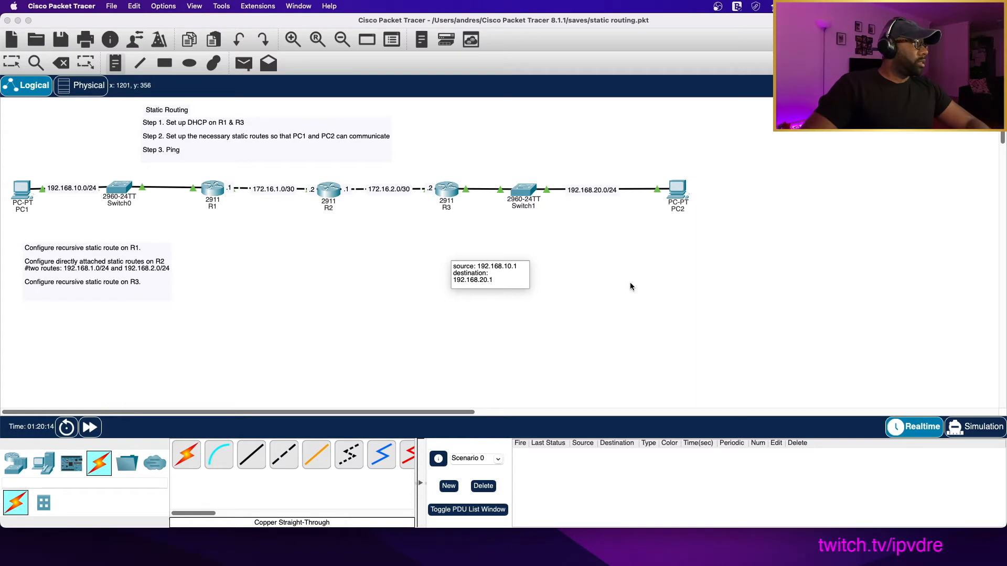
pyautogui.click(358, 293)
pyautogui.click(517, 275)
pyautogui.click(493, 264)
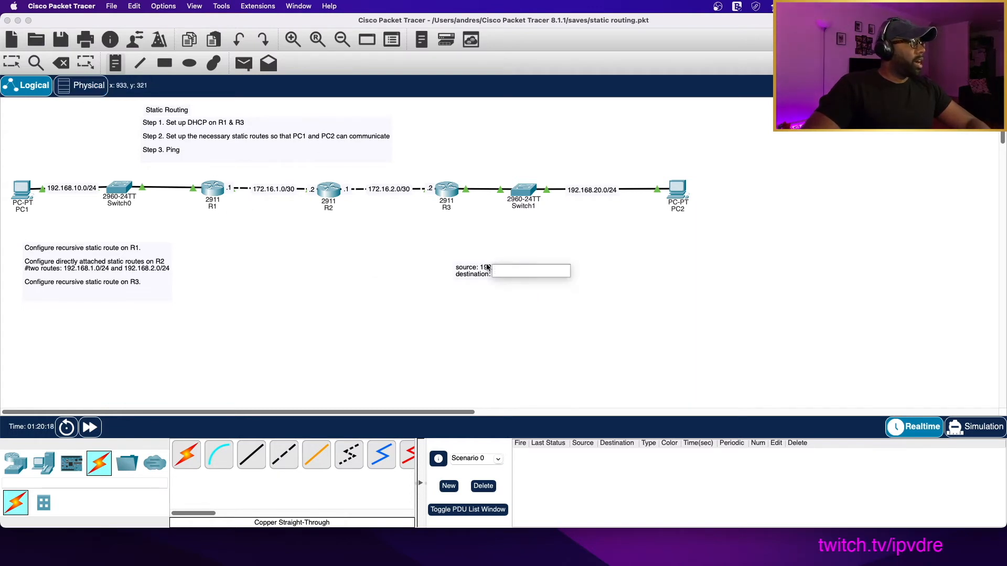
pyautogui.click(12, 63)
pyautogui.doubleClick(504, 283)
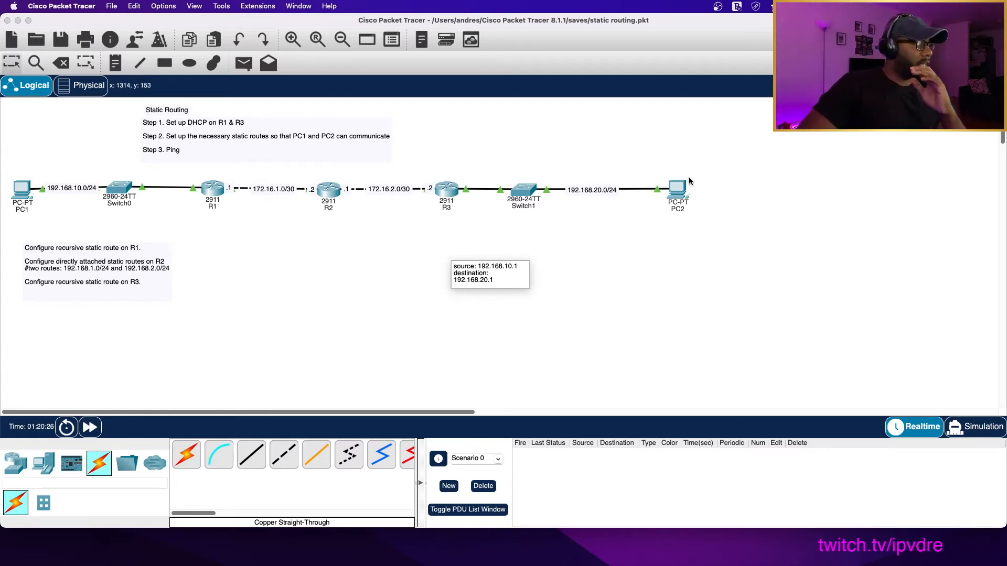
pyautogui.click(676, 209)
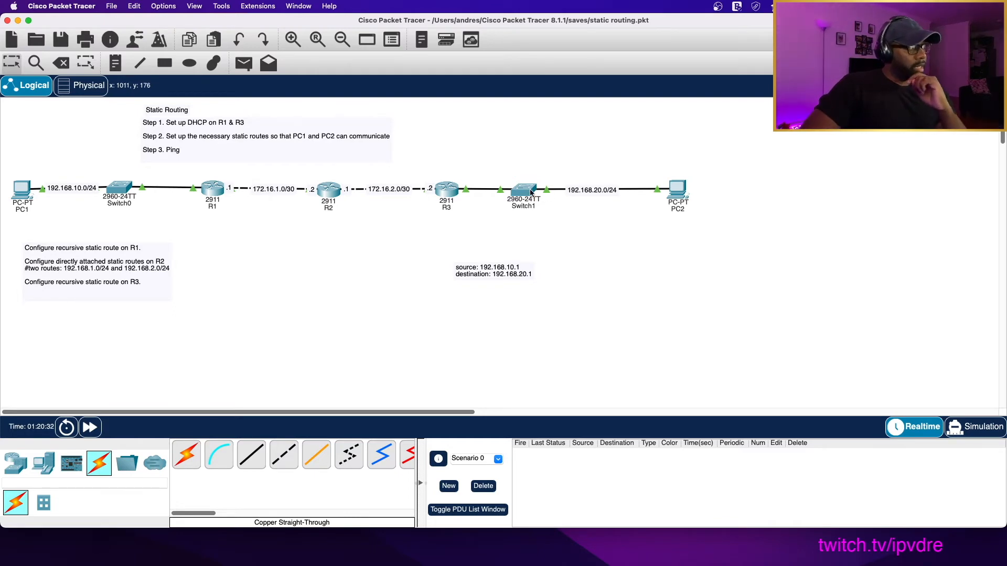
# - Check R3's routing table for a return route to the 192.168.10.0/24 source network and compare it with the topology
pyautogui.moveTo(530, 192)
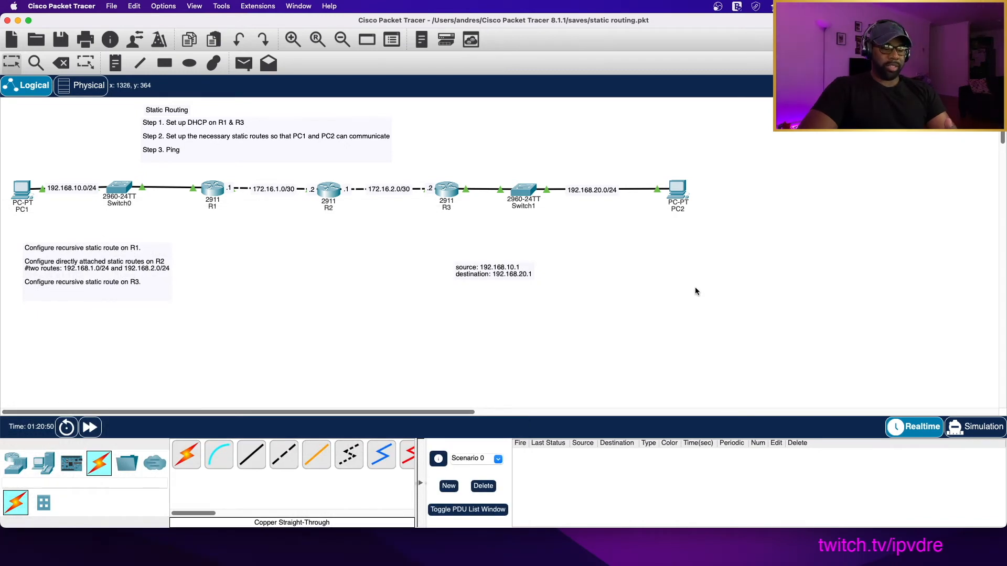
pyautogui.click(447, 190)
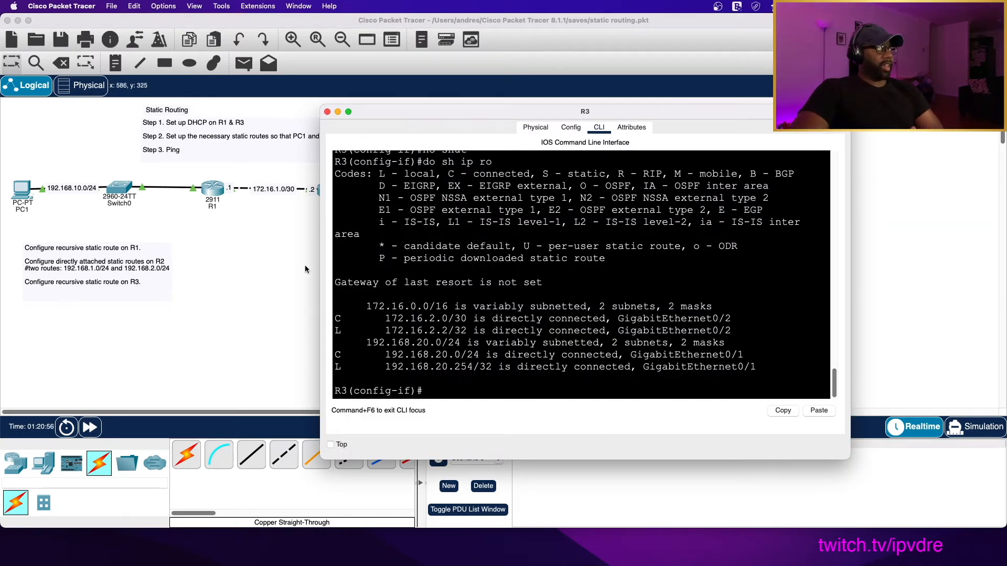
pyautogui.click(280, 261)
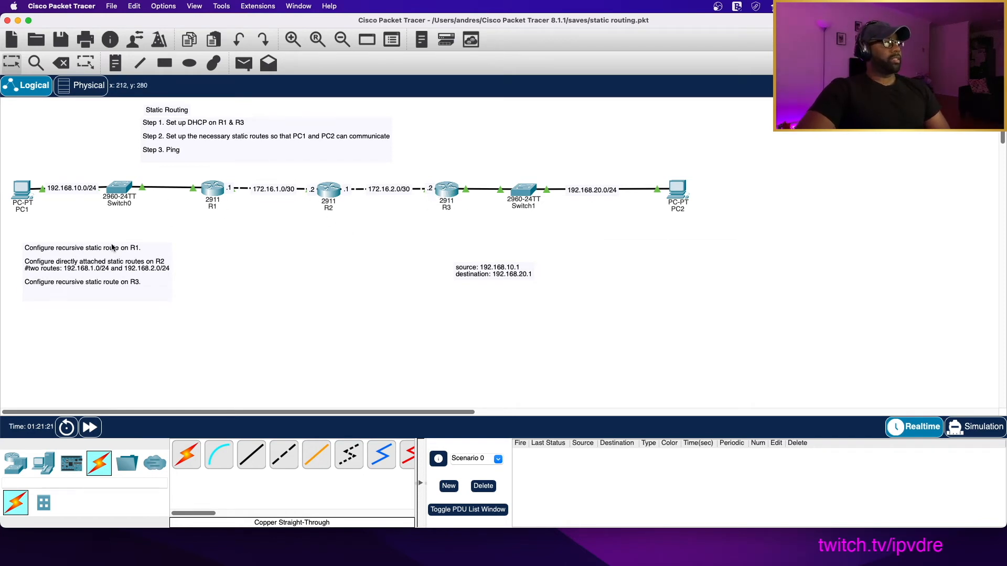
# - Add a static route on R3 to 192.168.10.0 255.255.255.0 through next hop 172.16.2.1 from global configuration mode
pyautogui.click(447, 189)
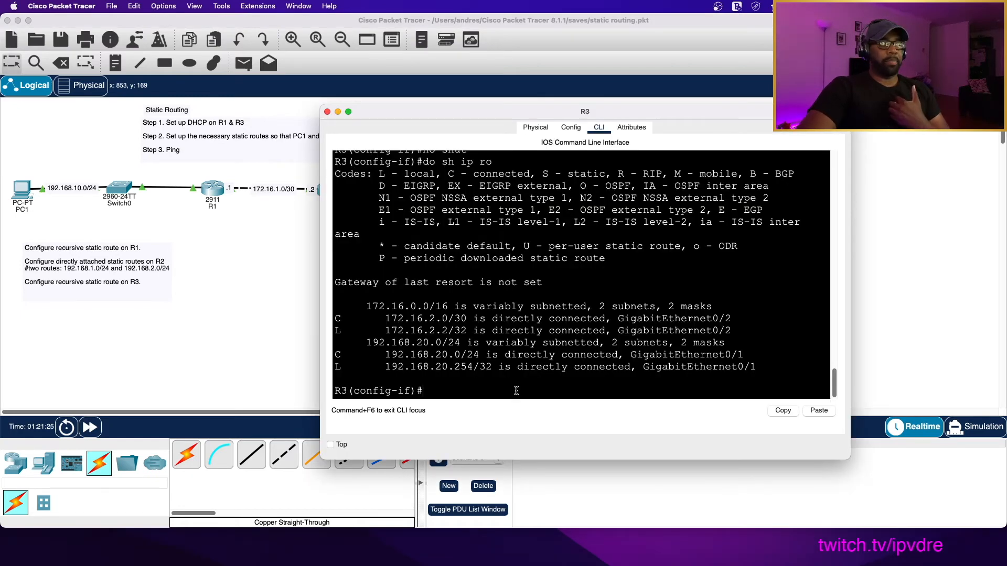
pyautogui.write('exit')
pyautogui.press('Return')
pyautogui.write('ip rout')
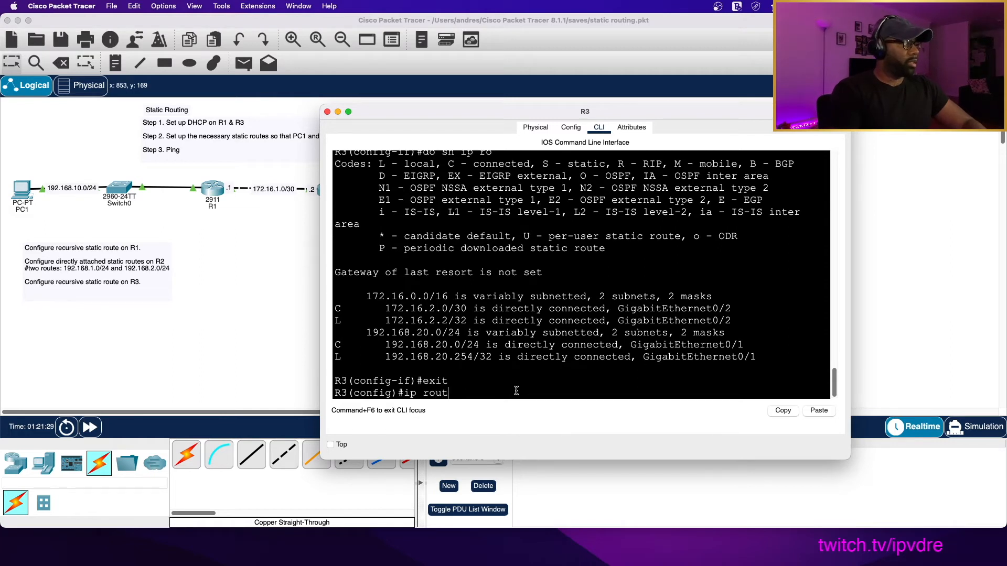
pyautogui.write('e 192.1')
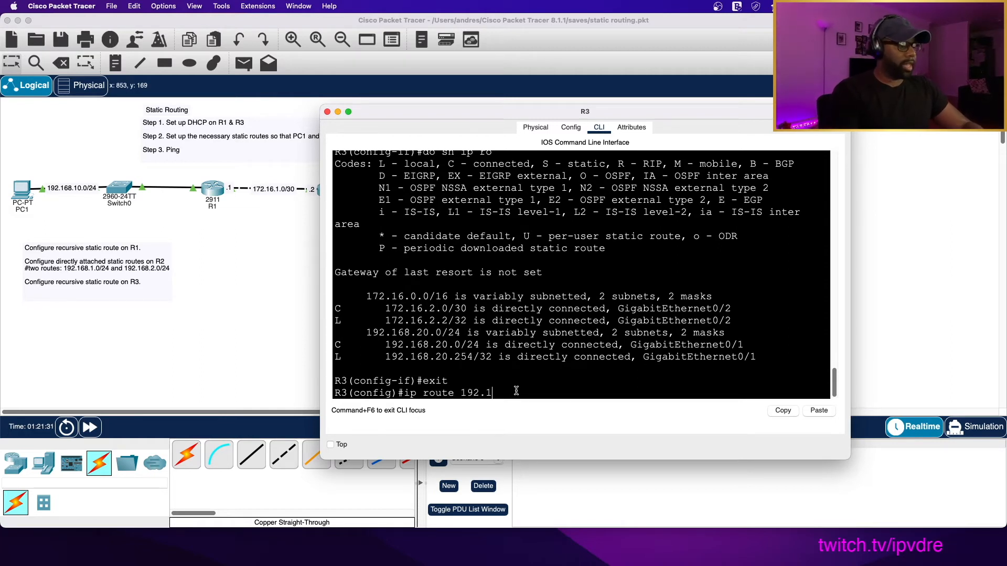
pyautogui.write('68.10.0 255.255.255.0')
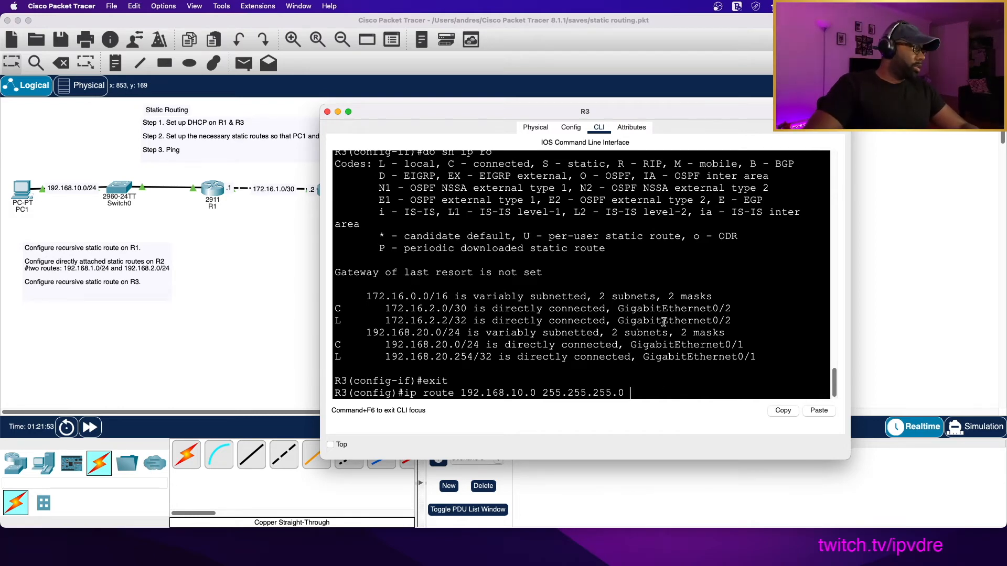
pyautogui.moveTo(501, 108); pyautogui.dragTo(568, 21)
pyautogui.write('172.16.')
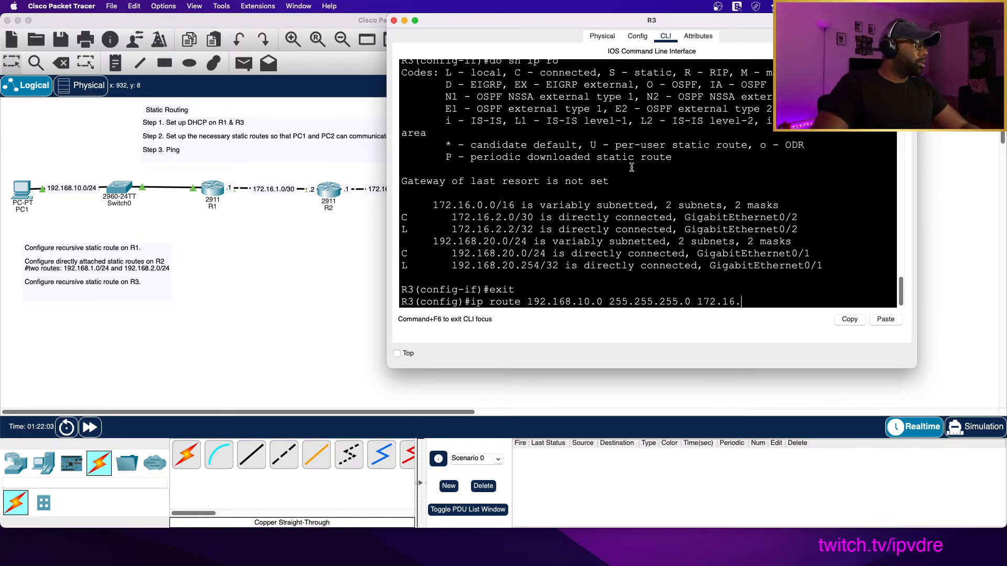
pyautogui.moveTo(546, 24); pyautogui.dragTo(576, 27)
pyautogui.write('2.1')
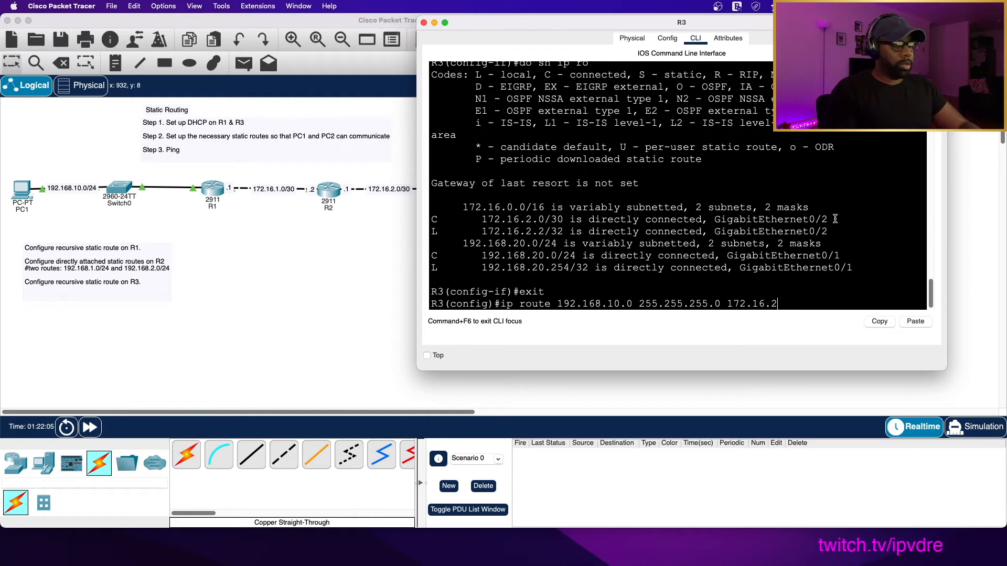
pyautogui.press('Return')
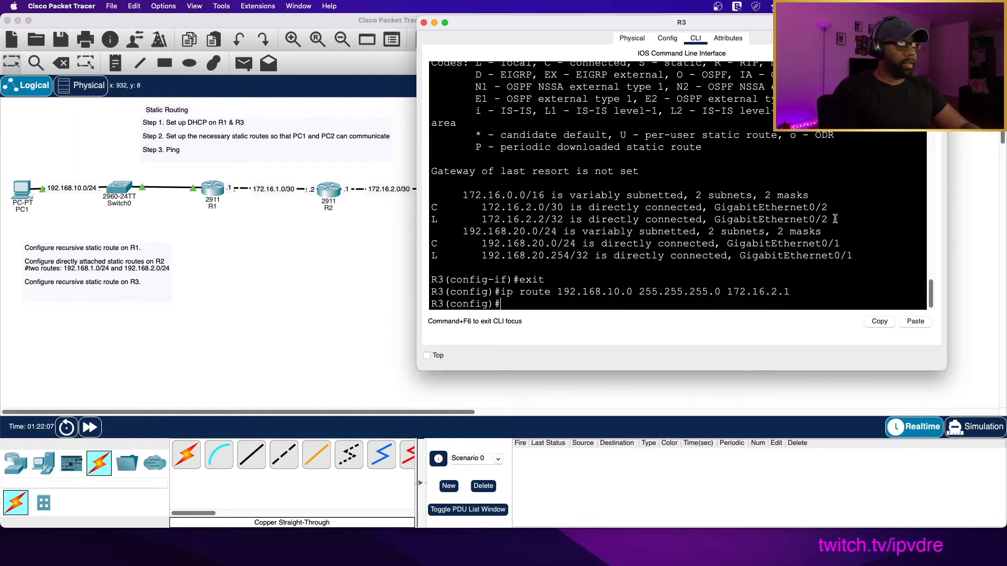
# - Display R3's routing table with do sh ip ro to check the static route to 192.168.10.0/24, and save the lab file
pyautogui.write('do sh ip ro')
pyautogui.press('Return')
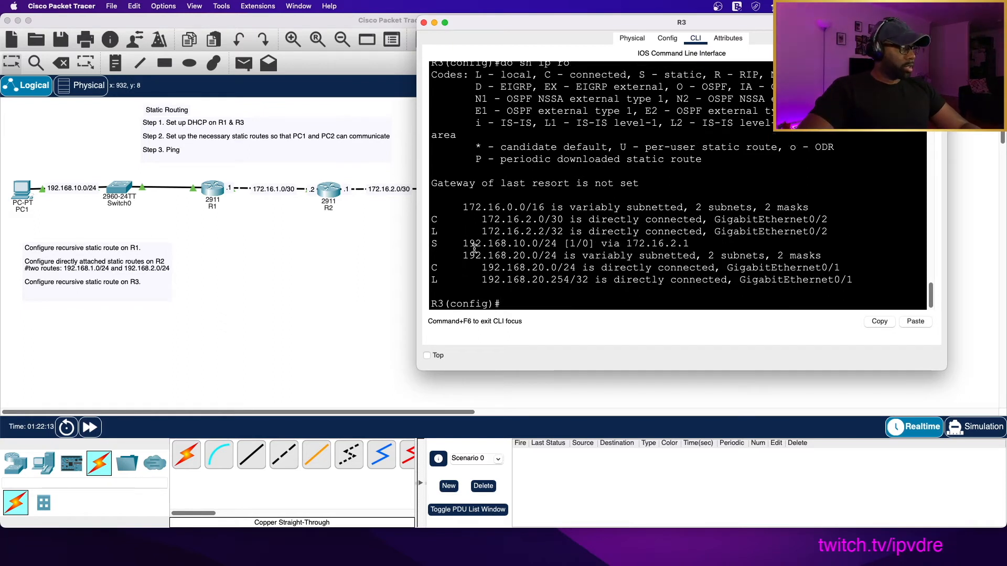
pyautogui.moveTo(433, 244); pyautogui.dragTo(691, 243)
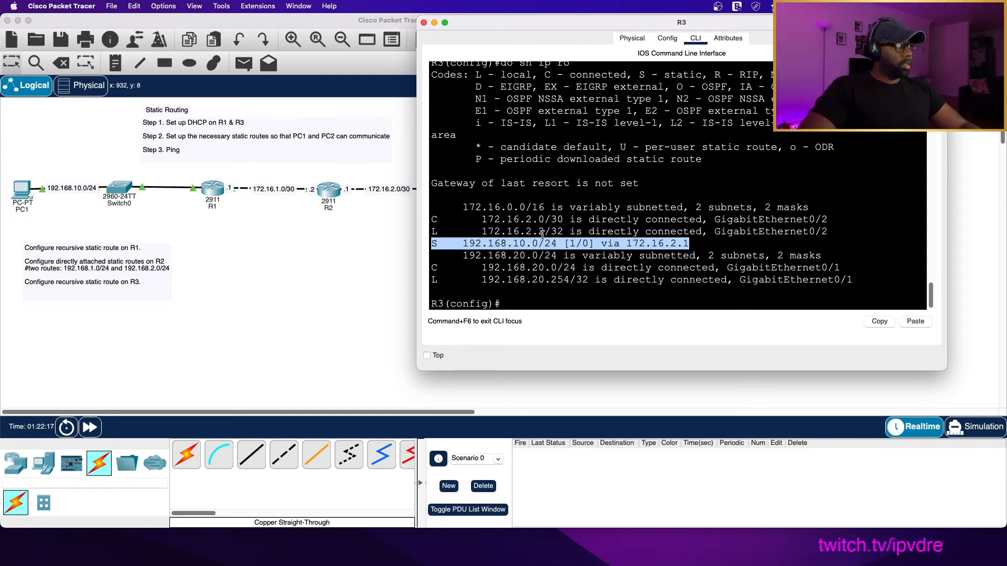
pyautogui.click(345, 258)
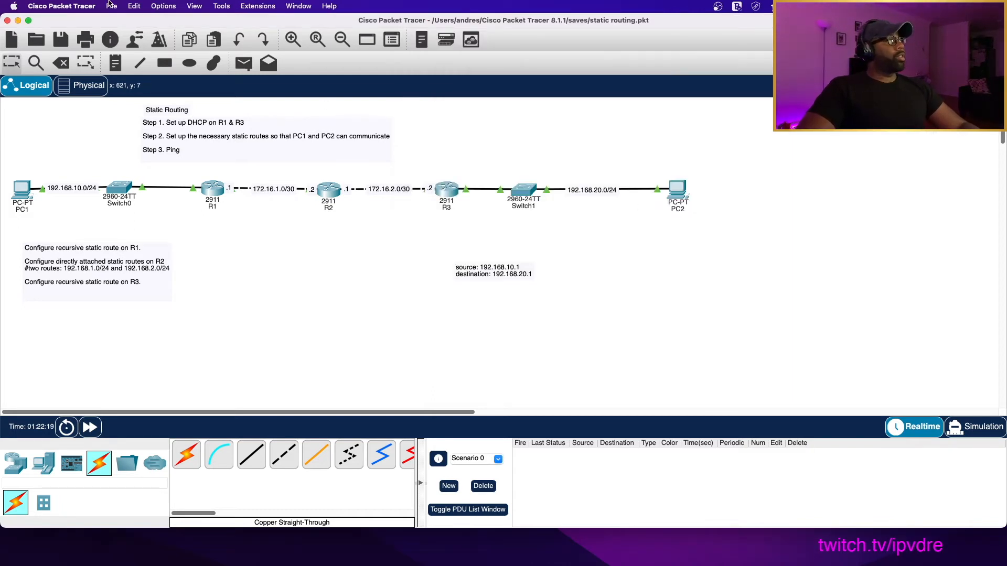
pyautogui.click(112, 6)
pyautogui.click(125, 67)
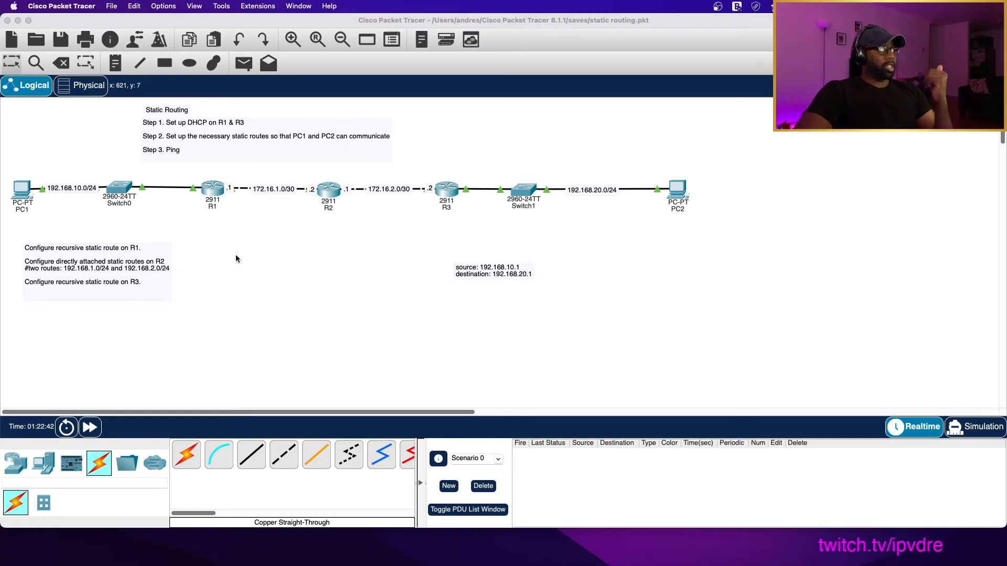
# - Display R2's routing table with do sh ip ro to check for a route to 192.168.10.0/24
pyautogui.click(329, 190)
pyautogui.click(567, 360)
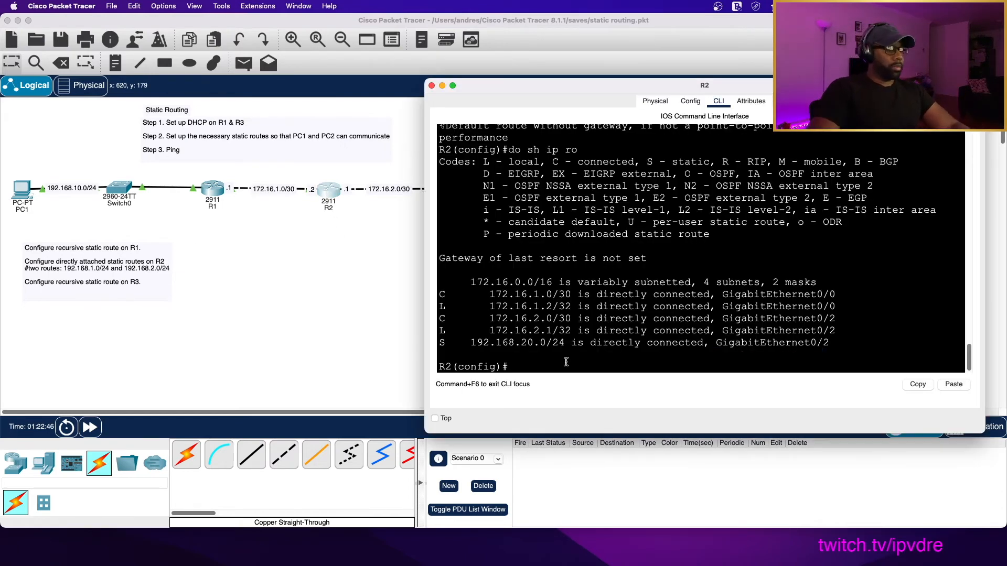
pyautogui.write('do sh ip ro')
pyautogui.press('Return')
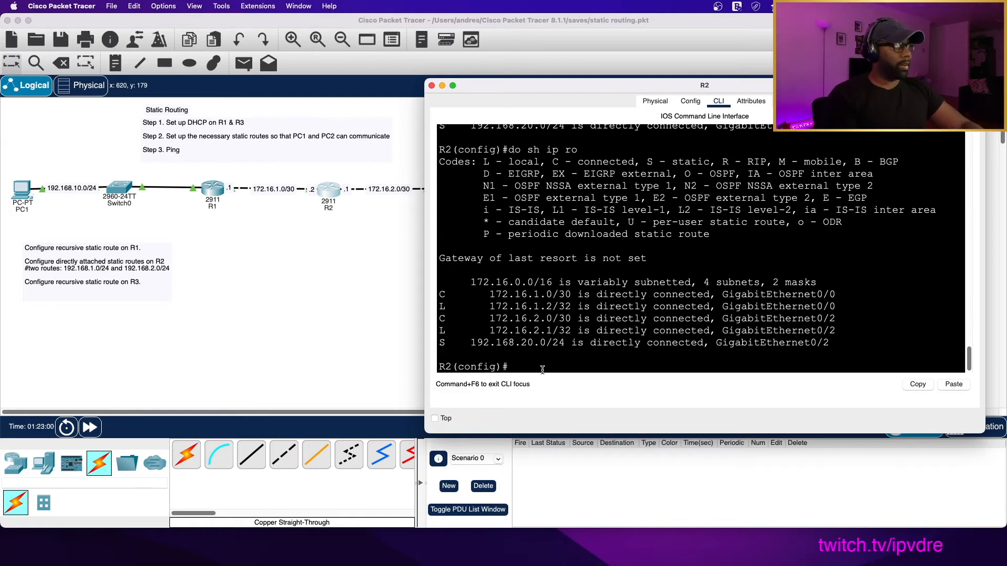
# - Add a static route on R2 to 192.168.10.0 255.255.255.0 through next hop 172.16.1.1
pyautogui.write('i')
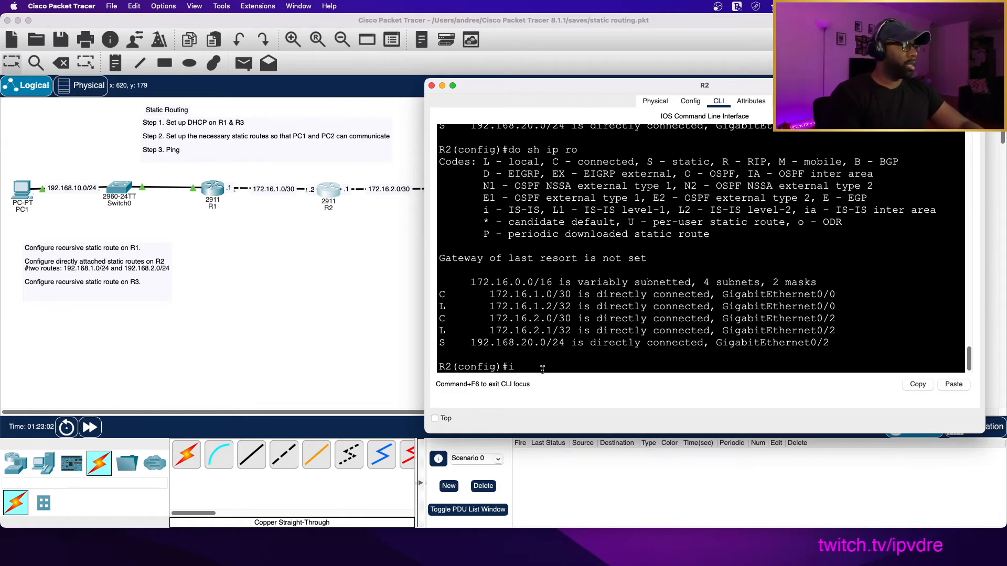
pyautogui.write('p route 192.168.10')
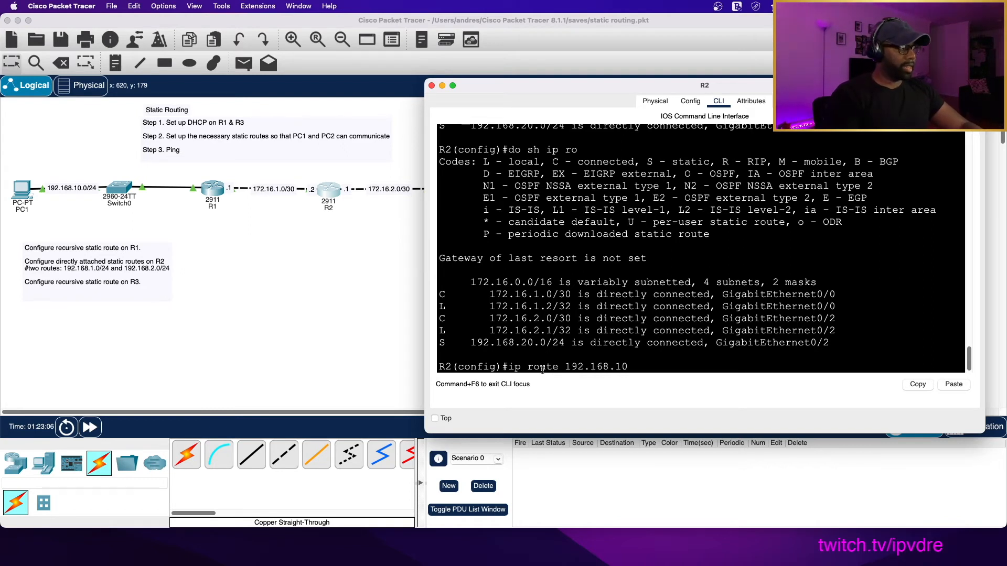
pyautogui.write('.0 255.255.255.0')
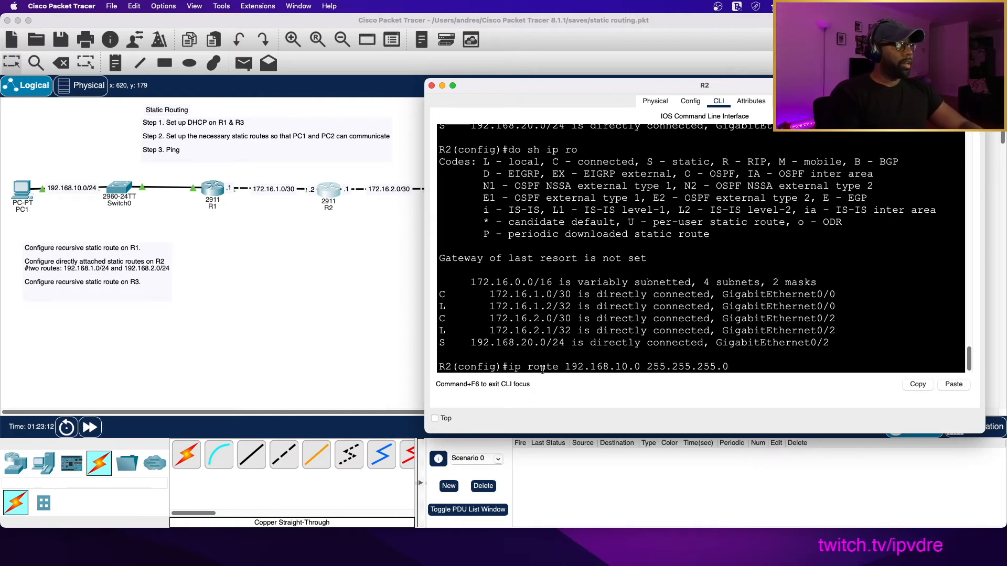
pyautogui.write(' 172')
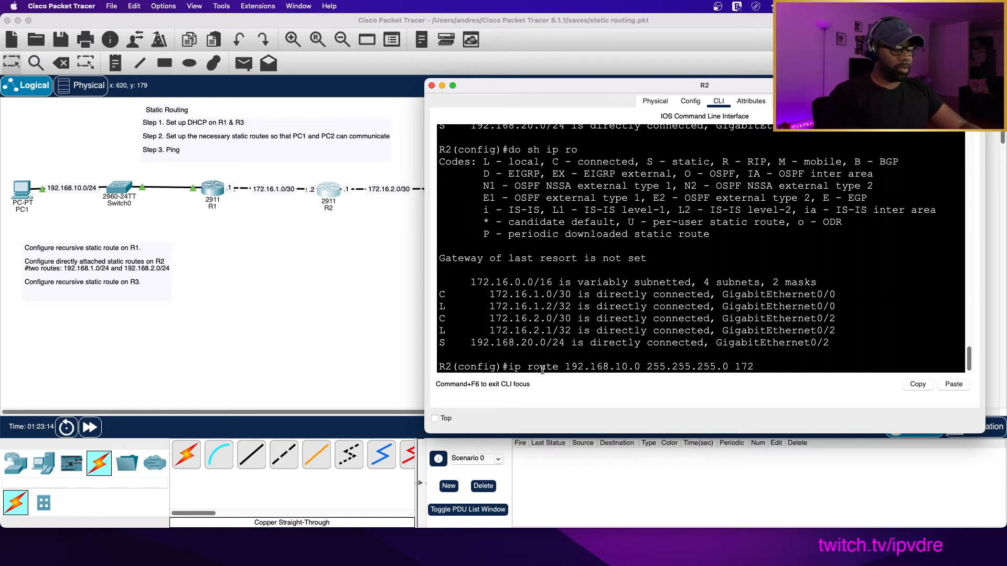
pyautogui.write('.16.1.1')
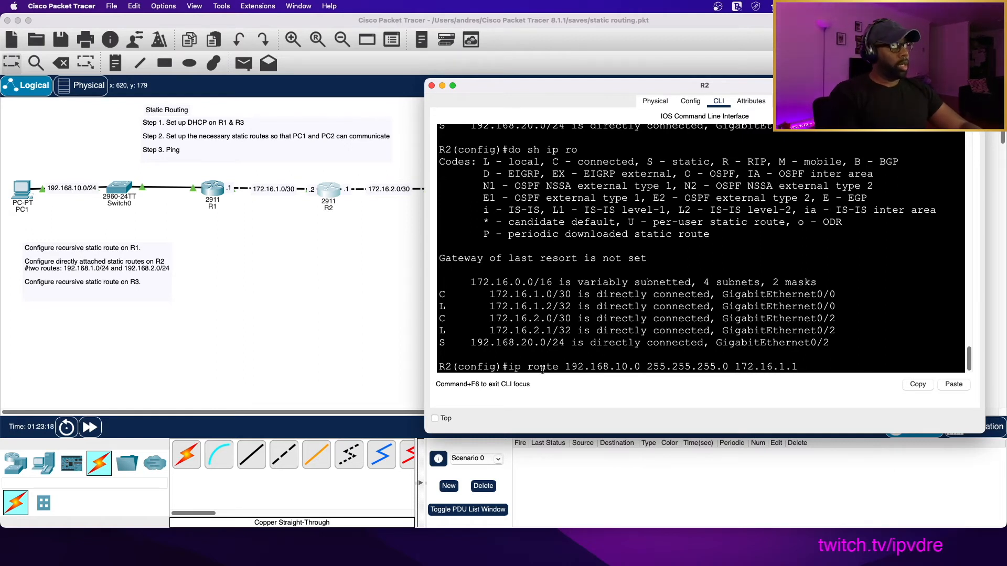
pyautogui.press('Return')
# - Display R2's routing table with do sh ip ro and match the 192.168.10.0/24 route's next hop with its connected network and interface
pyautogui.write('do sh ip ro')
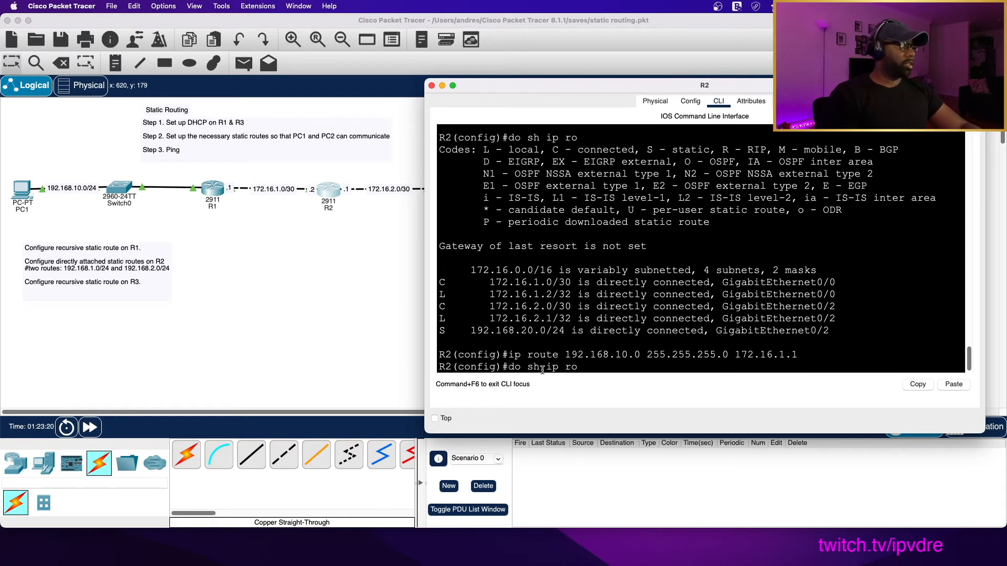
pyautogui.press('Return')
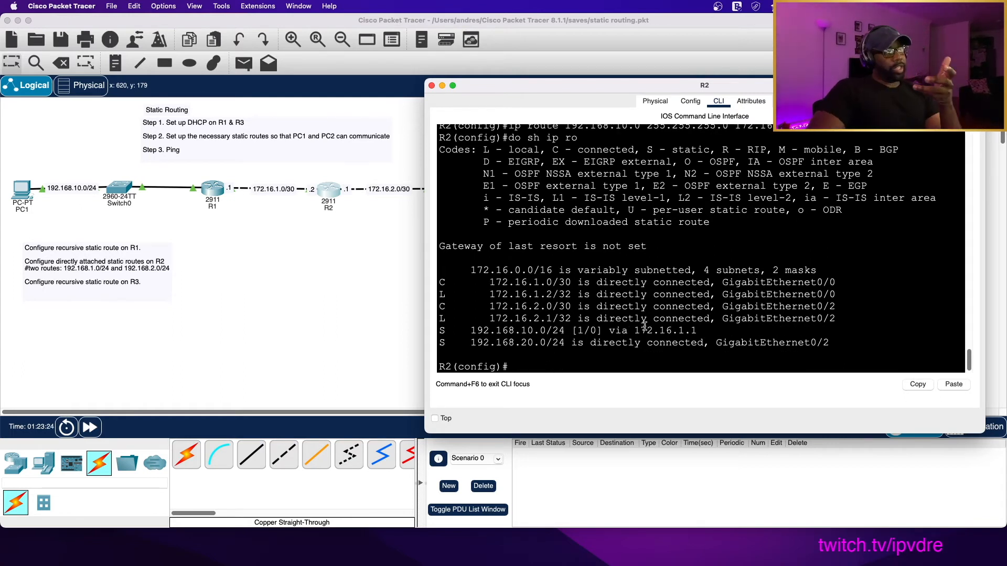
pyautogui.moveTo(634, 331); pyautogui.dragTo(708, 334)
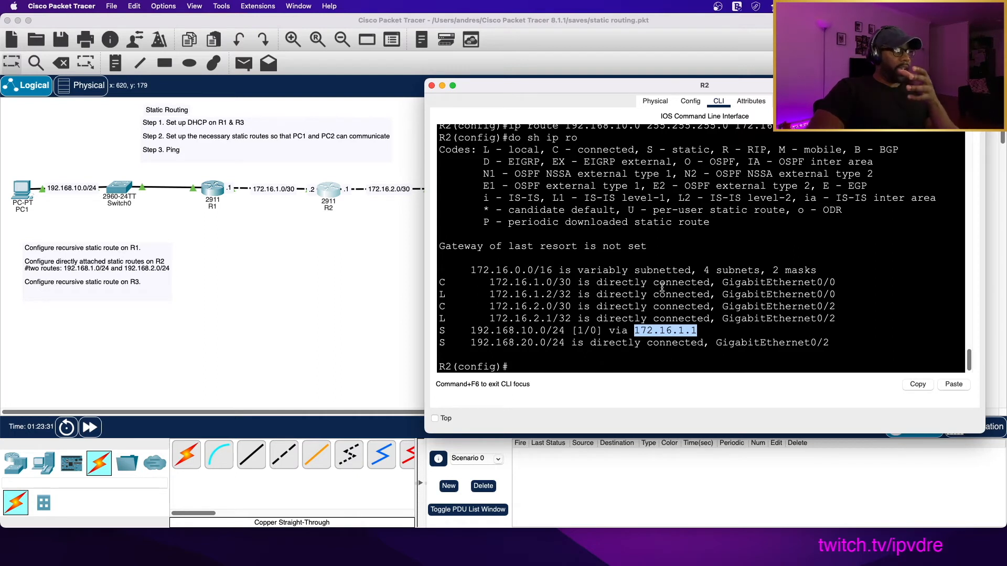
pyautogui.moveTo(439, 283); pyautogui.dragTo(844, 283)
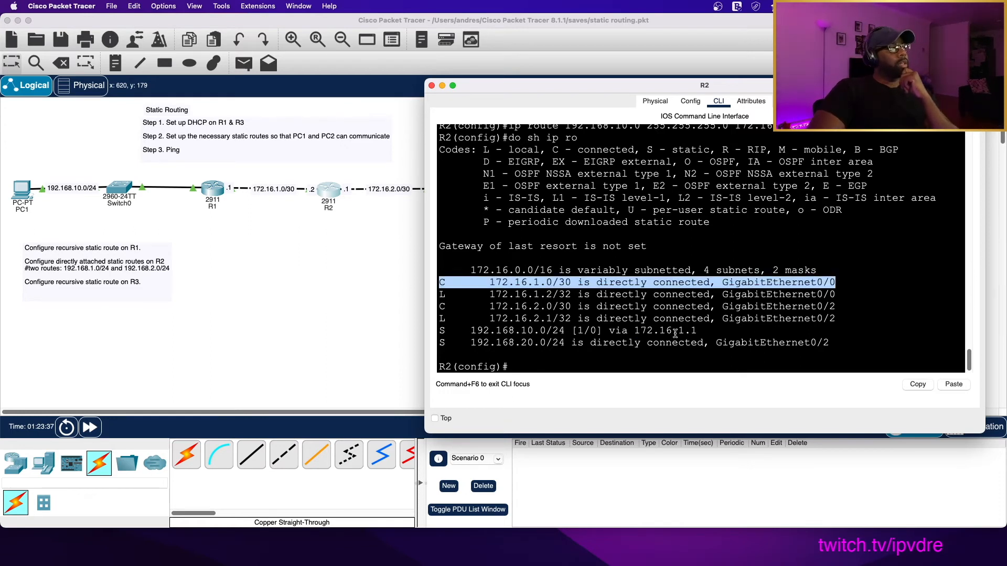
pyautogui.click(706, 330)
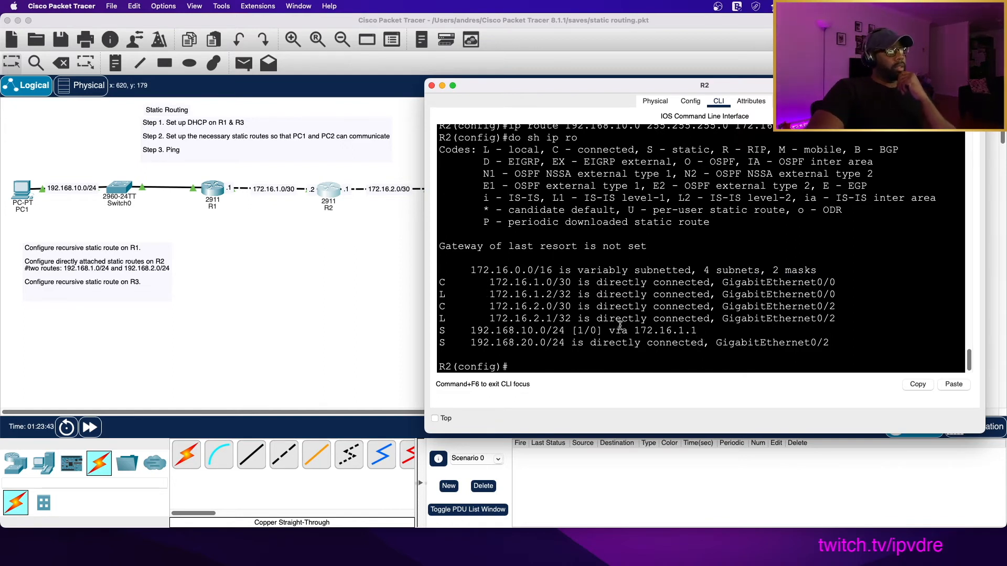
pyautogui.moveTo(632, 331); pyautogui.dragTo(707, 330)
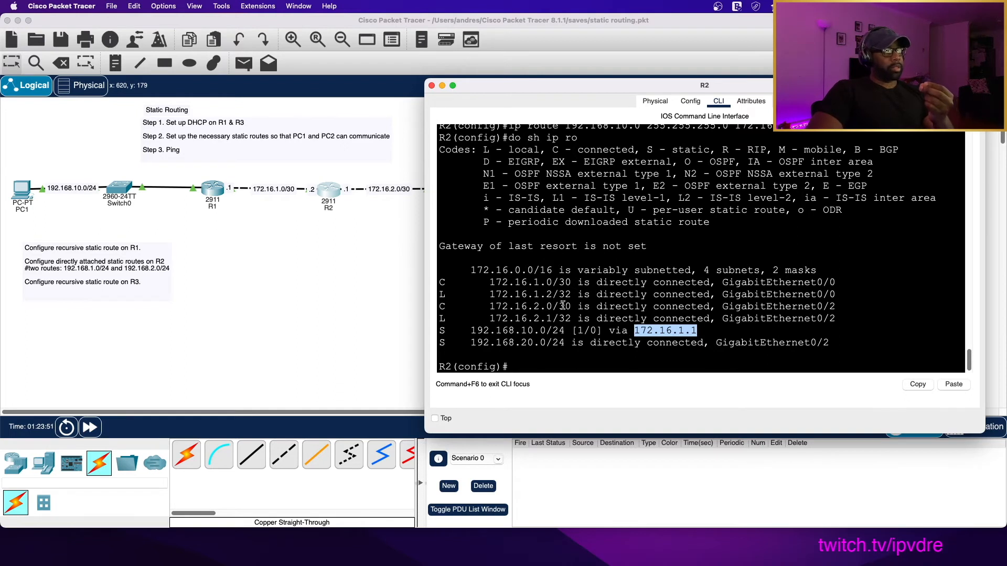
pyautogui.click(308, 297)
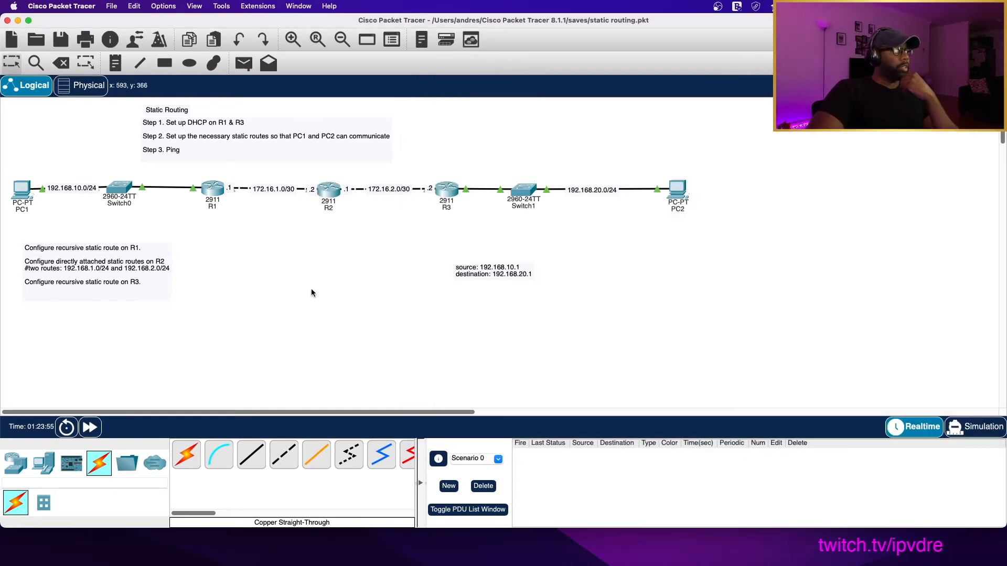
# - Ping PC2 at 192.168.20.1 from PC1's command prompt, and save the lab file
pyautogui.click(29, 195)
pyautogui.press('Up')
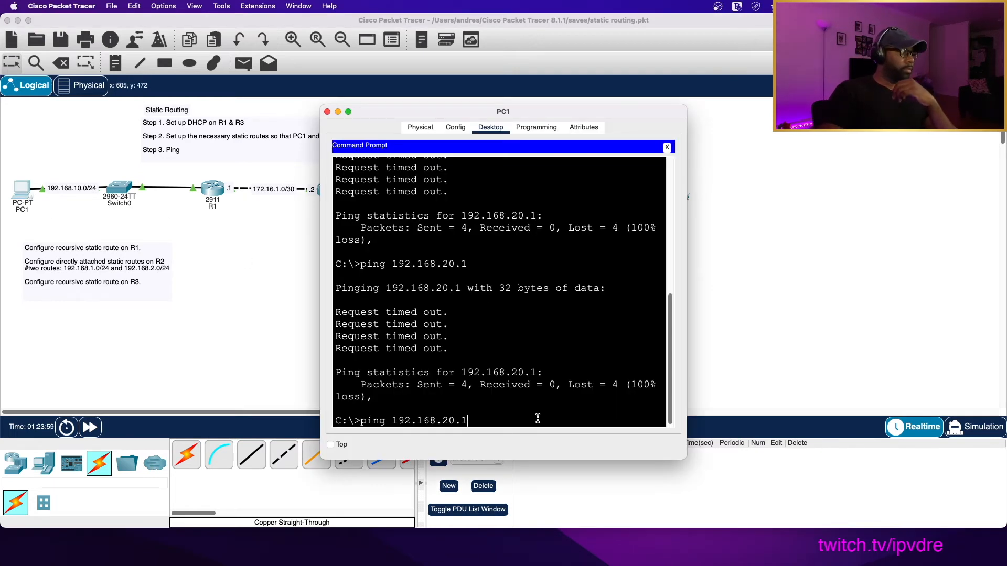
pyautogui.press('Return')
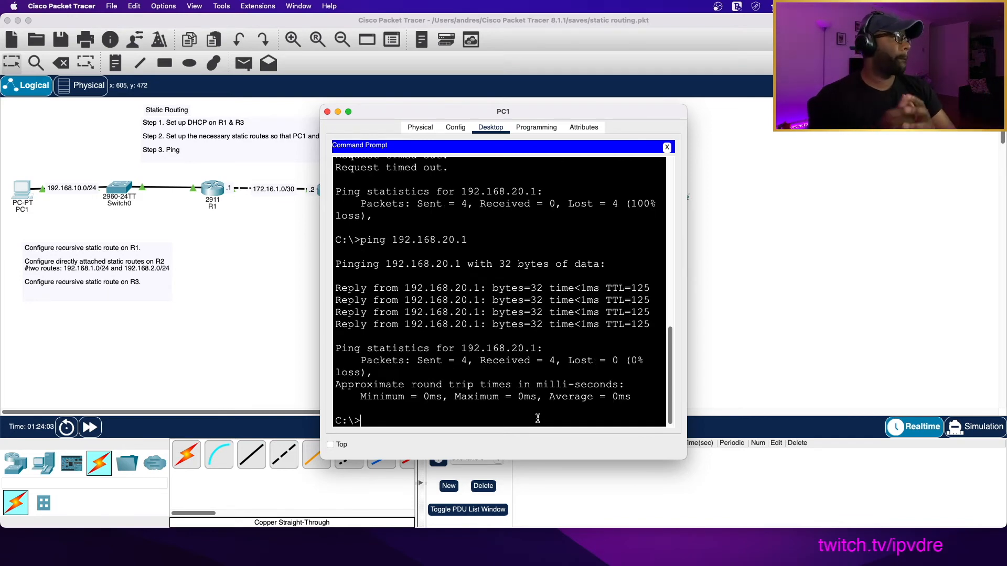
pyautogui.click(261, 331)
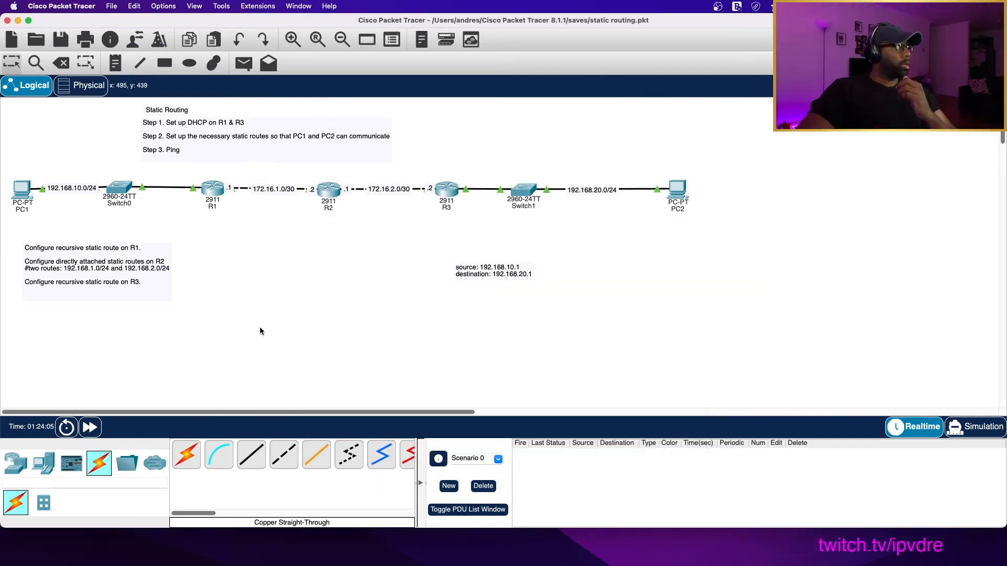
pyautogui.click(108, 5)
pyautogui.click(125, 68)
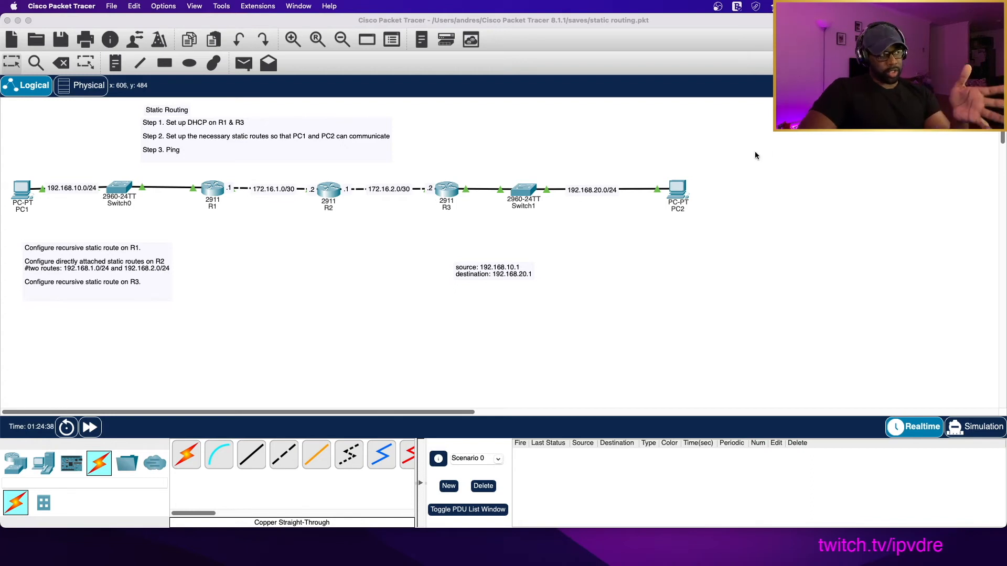
# - Open R1's command line and enter global configuration mode with en and conf t
pyautogui.click(530, 362)
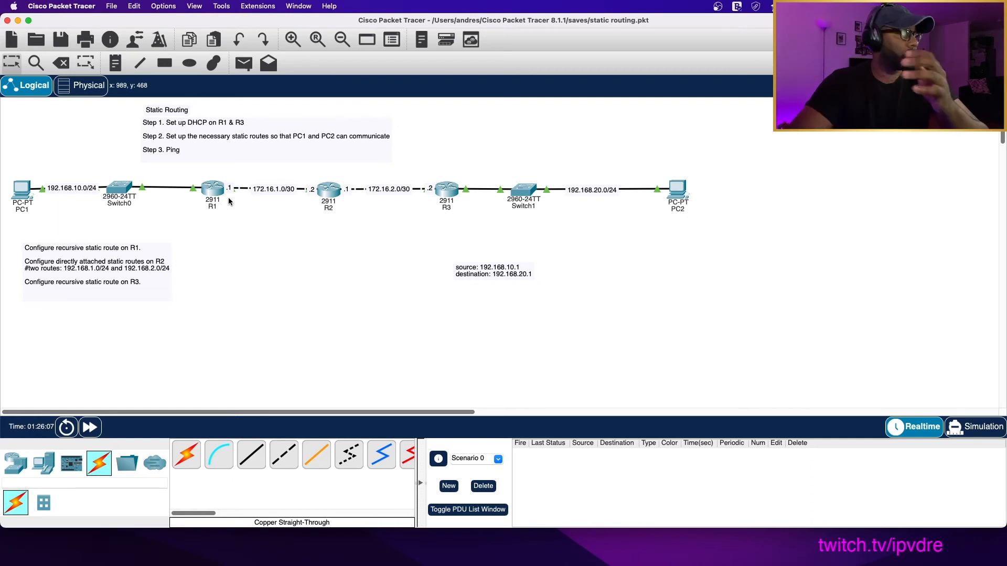
pyautogui.click(213, 191)
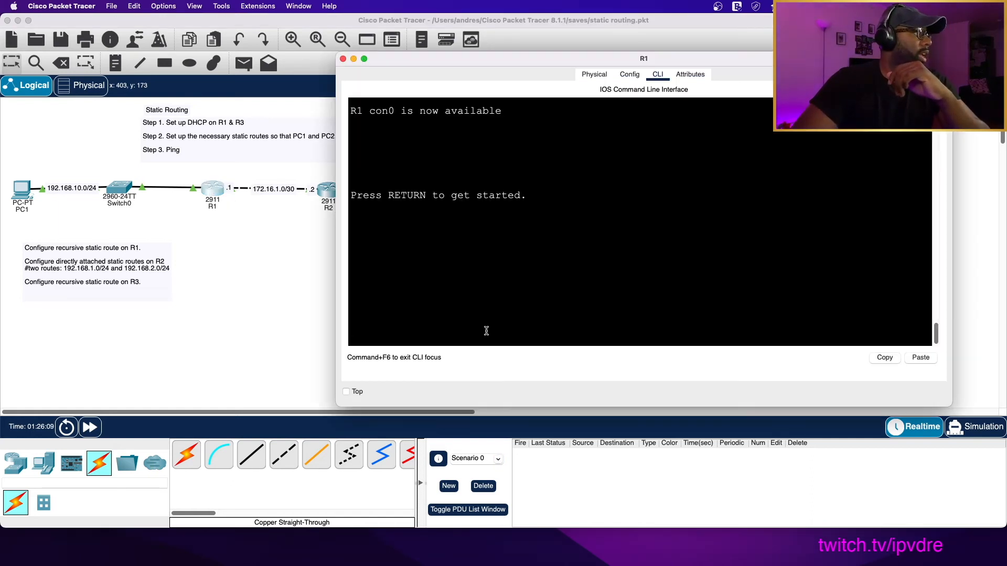
pyautogui.press('Return')
pyautogui.press('Return')
pyautogui.press('Return')
pyautogui.write('en')
pyautogui.press('Return')
pyautogui.write('conf t')
pyautogui.press('Return')
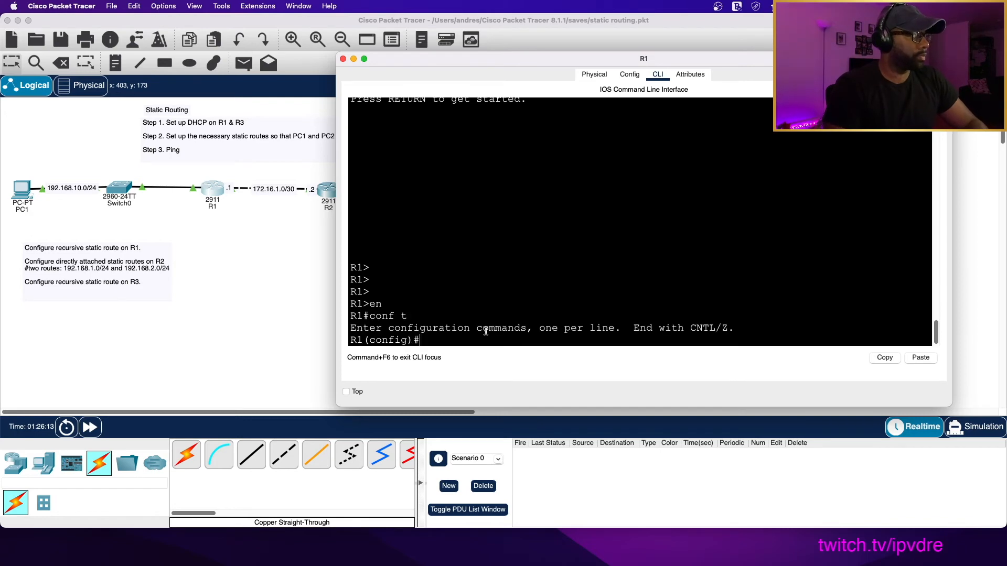
# - Display R1's routing table with do sh ip ro and examine the static route to 192.168.20.0/24
pyautogui.write('do sh ip ri')
pyautogui.press('Return')
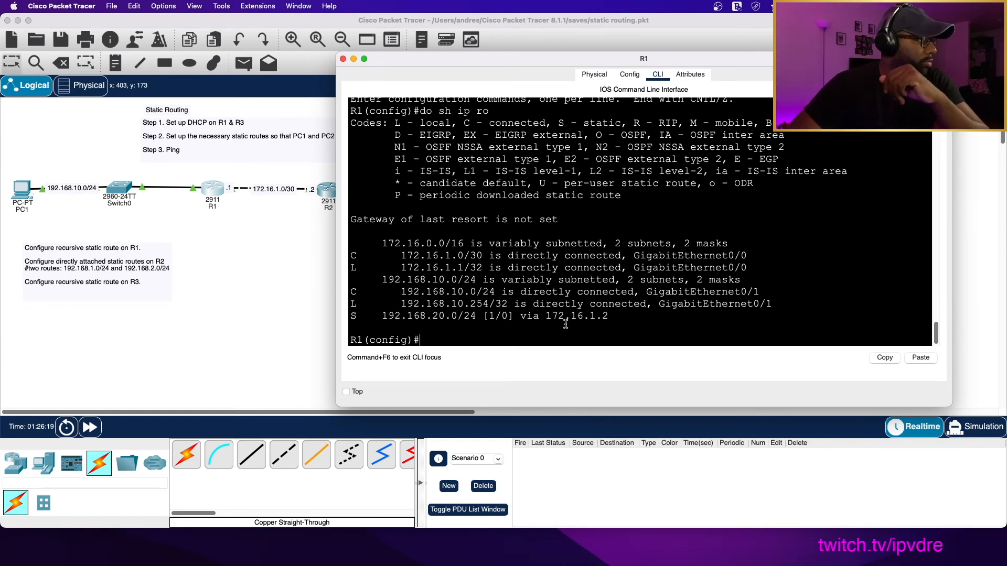
pyautogui.moveTo(351, 316); pyautogui.dragTo(650, 315)
pyautogui.click(641, 318)
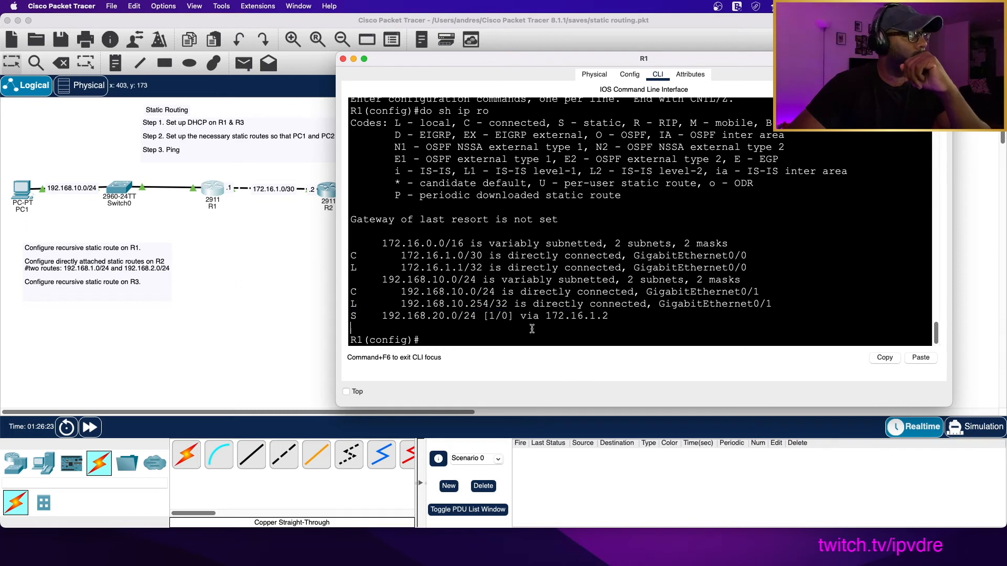
pyautogui.moveTo(350, 317); pyautogui.dragTo(615, 317)
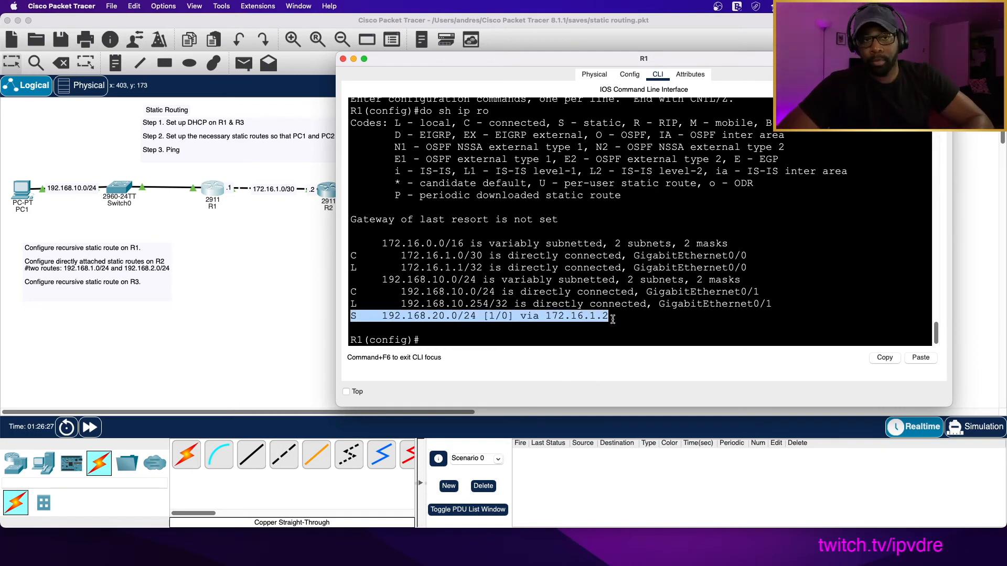
# - Match the next hop 172.16.1.2 of R1's static route with the directly connected network and its exit interface
pyautogui.click(585, 321)
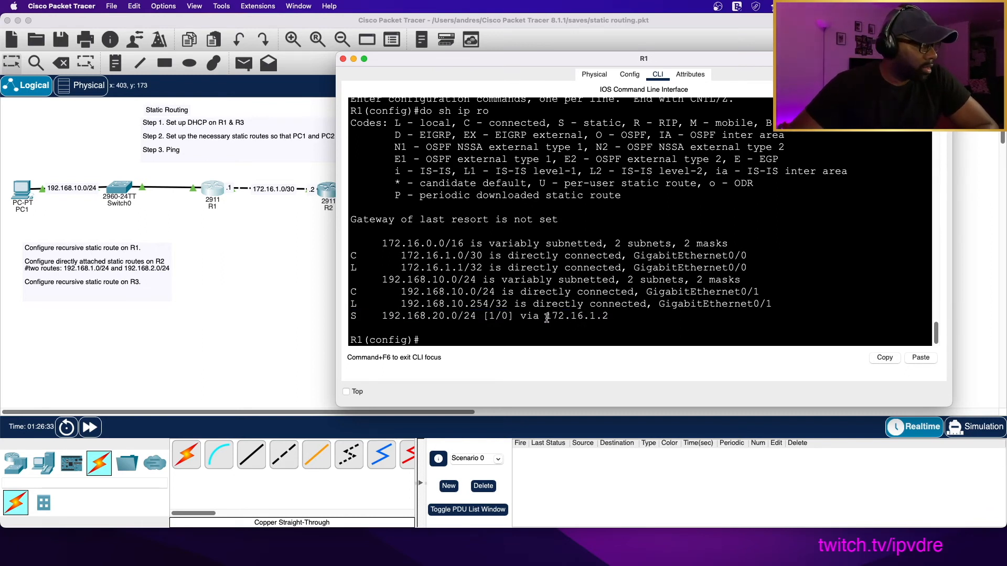
pyautogui.moveTo(545, 317); pyautogui.dragTo(628, 318)
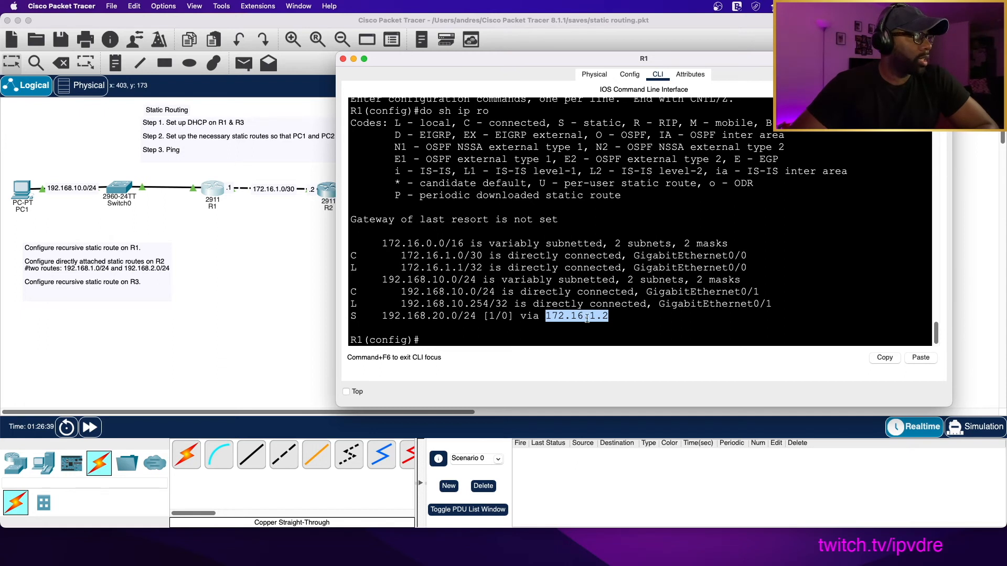
pyautogui.moveTo(351, 255); pyautogui.dragTo(795, 251)
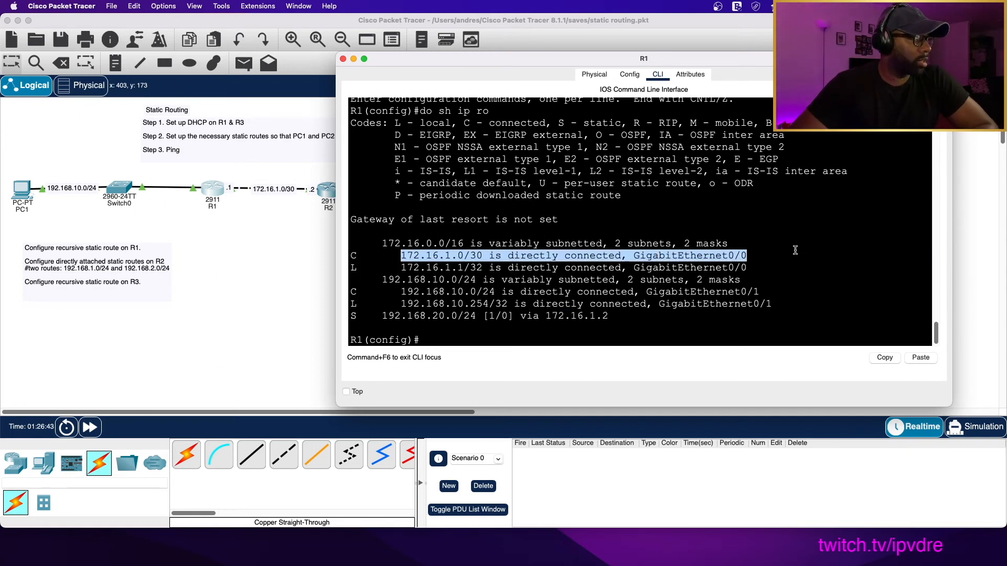
pyautogui.click(701, 321)
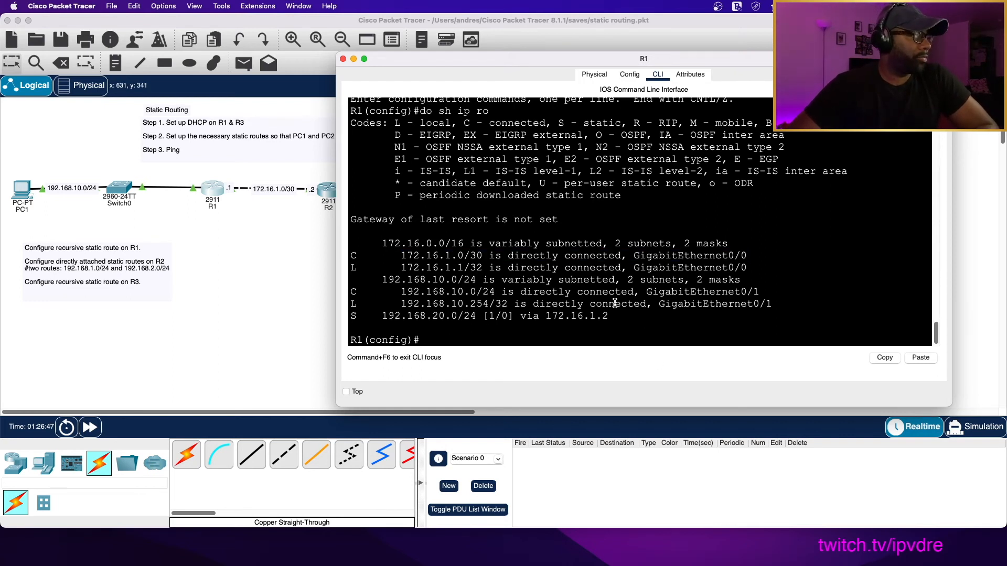
# - Return to the network topology and save the lab file
pyautogui.click(256, 266)
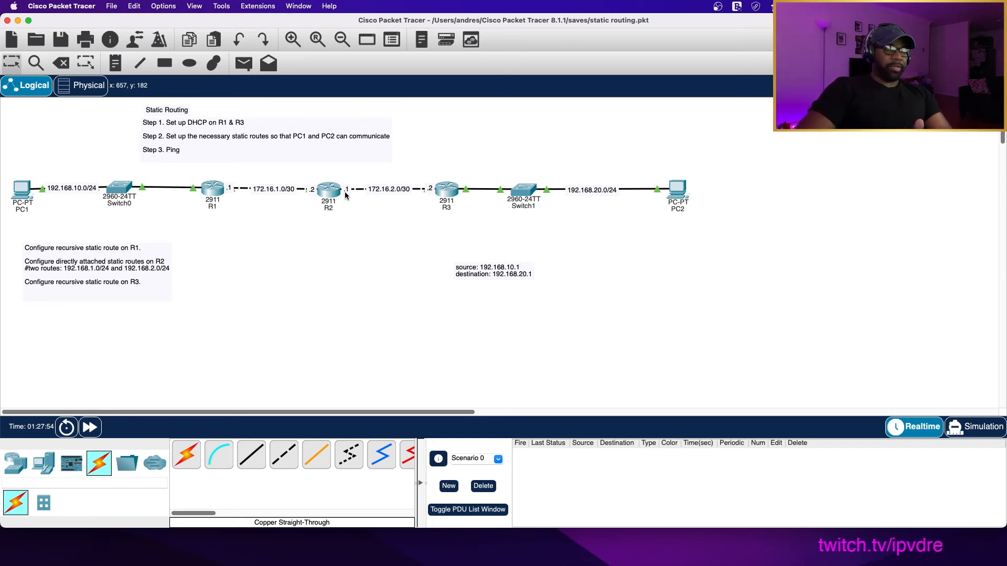
pyautogui.click(109, 6)
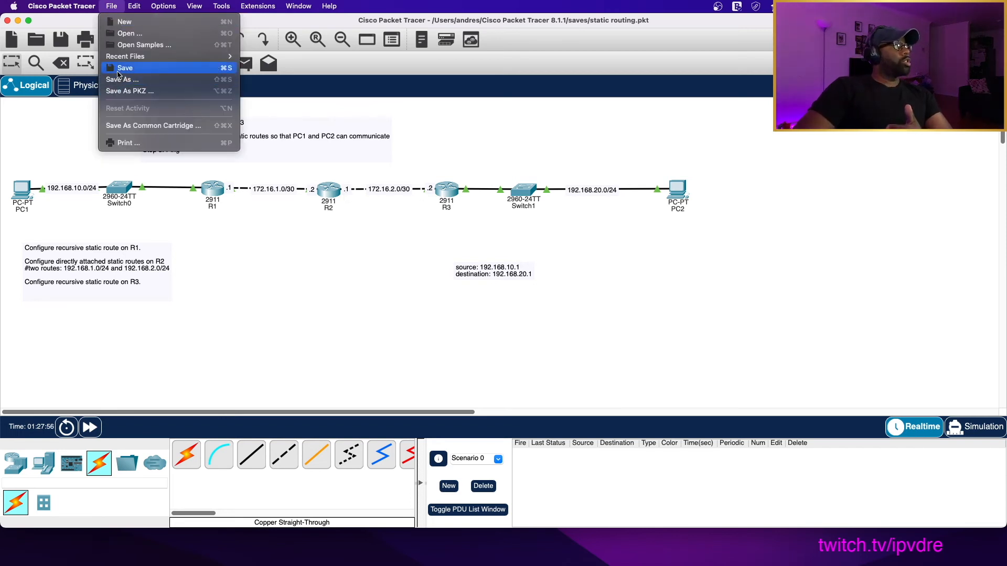
pyautogui.click(120, 71)
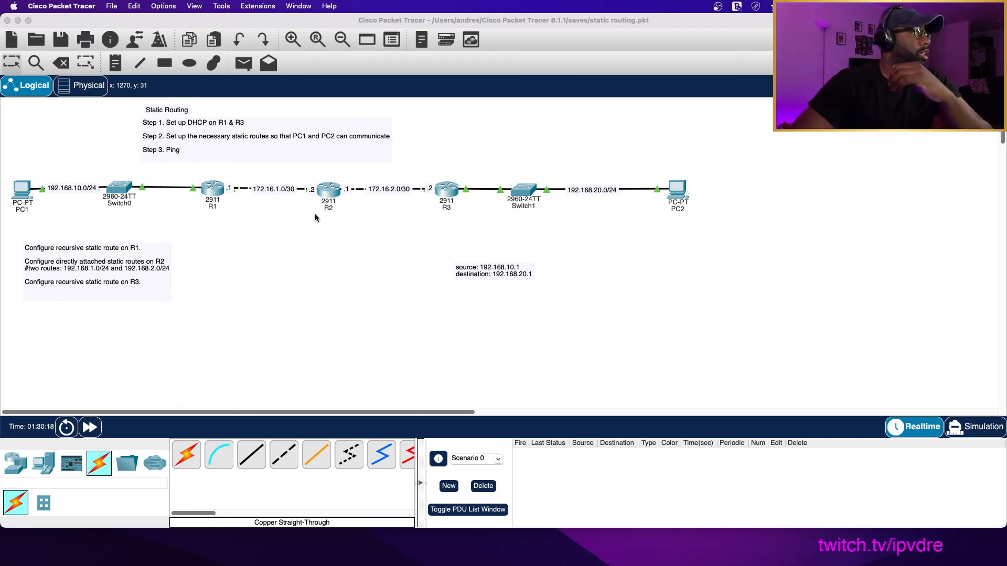
# - Open R2's command line and try to add a static host route with ip route 192.168.10.1 255.255.255.255 172.16.1.2
pyautogui.click(333, 193)
pyautogui.click(610, 363)
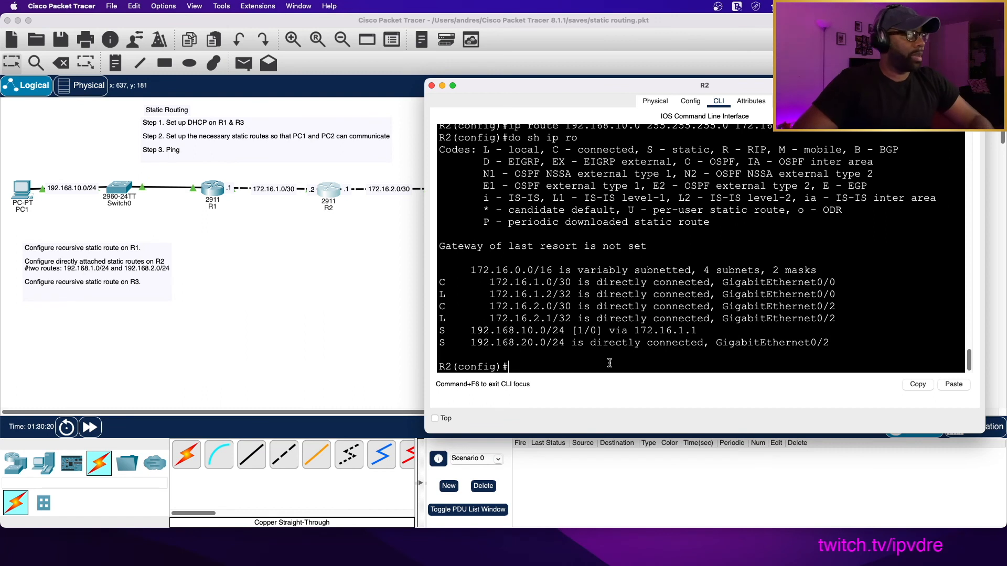
pyautogui.write('ip rouy')
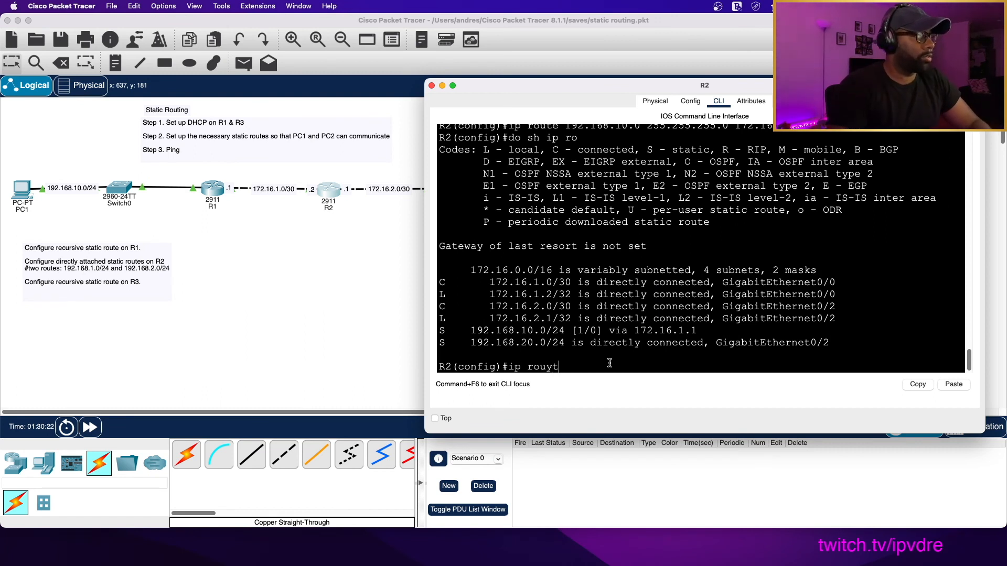
pyautogui.press('BackSpace')
pyautogui.write('te')
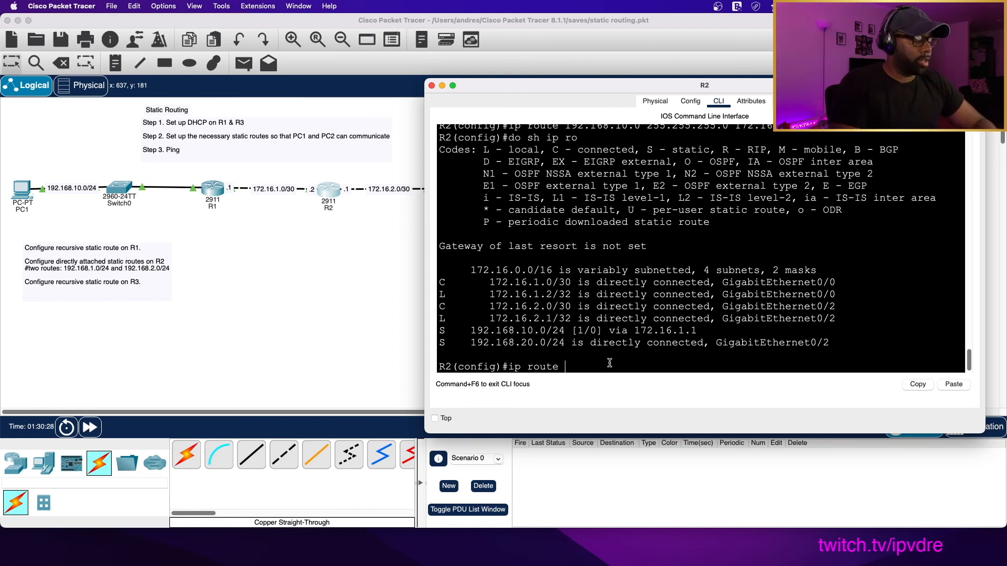
pyautogui.write('192.')
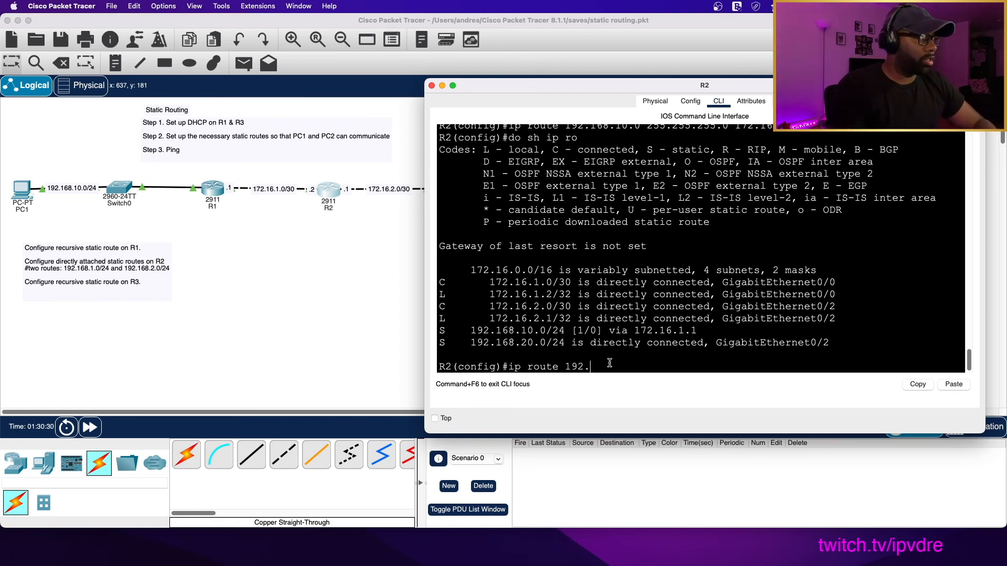
pyautogui.write('168.1')
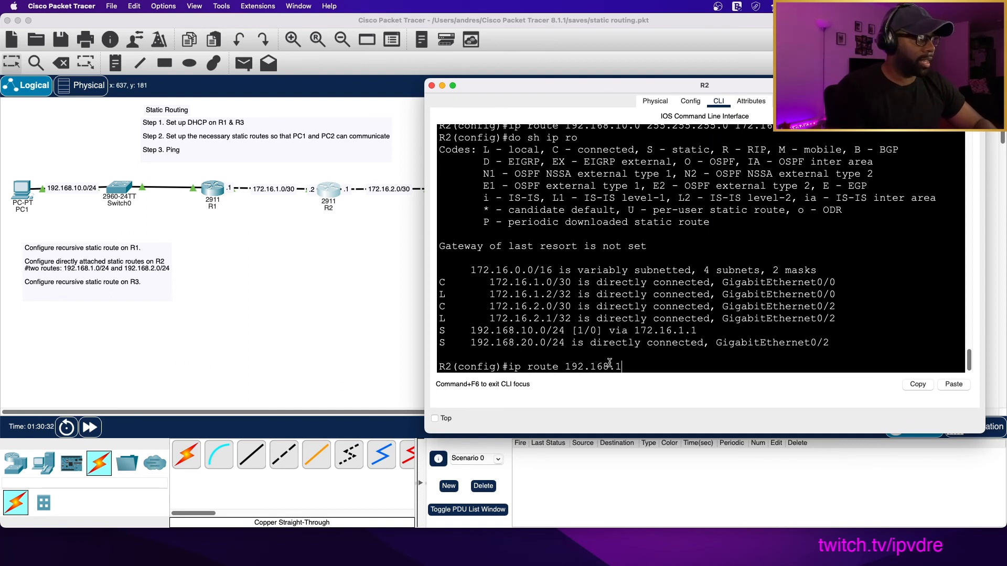
pyautogui.write('0.1')
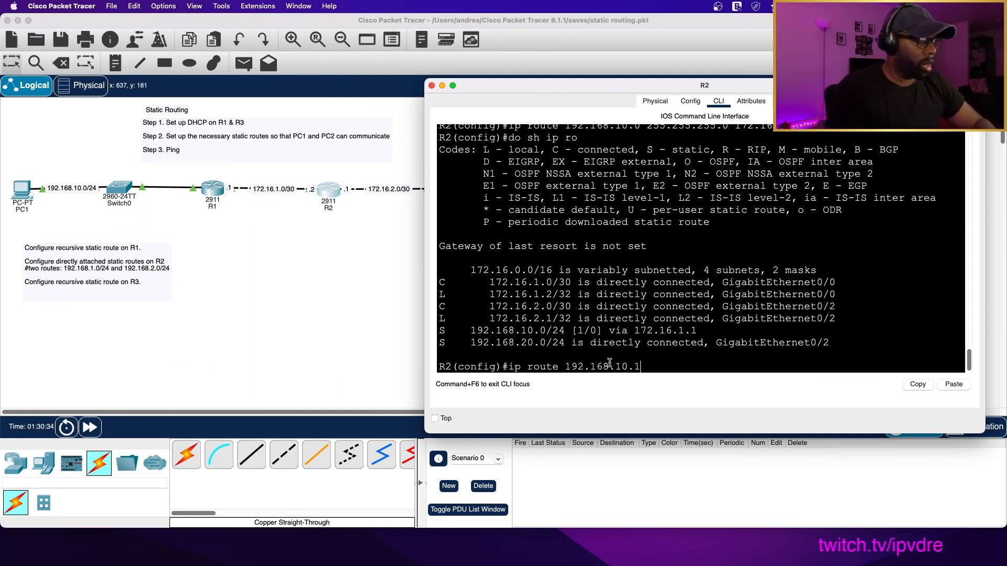
pyautogui.write(' 255.255.255.255')
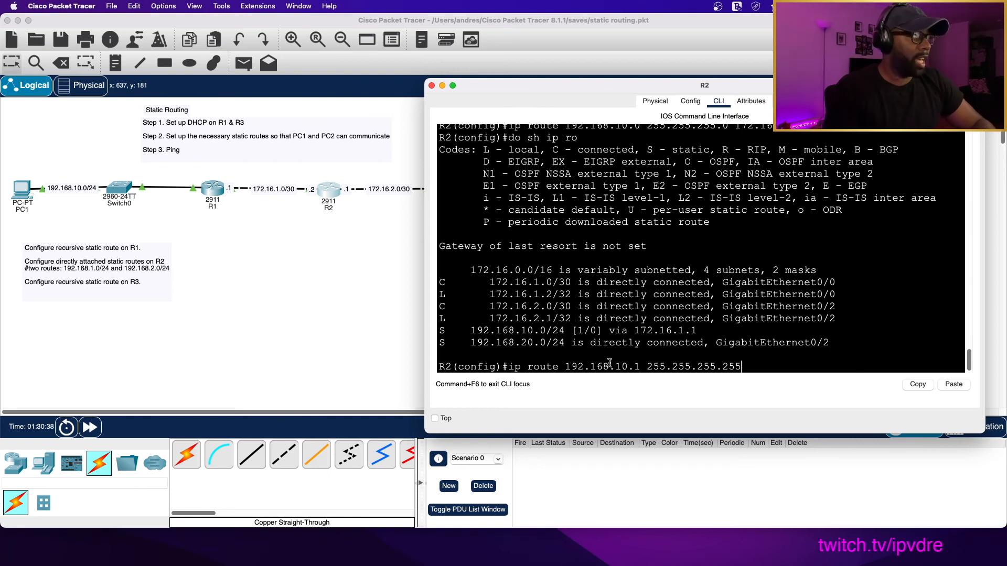
pyautogui.write(' 172.16')
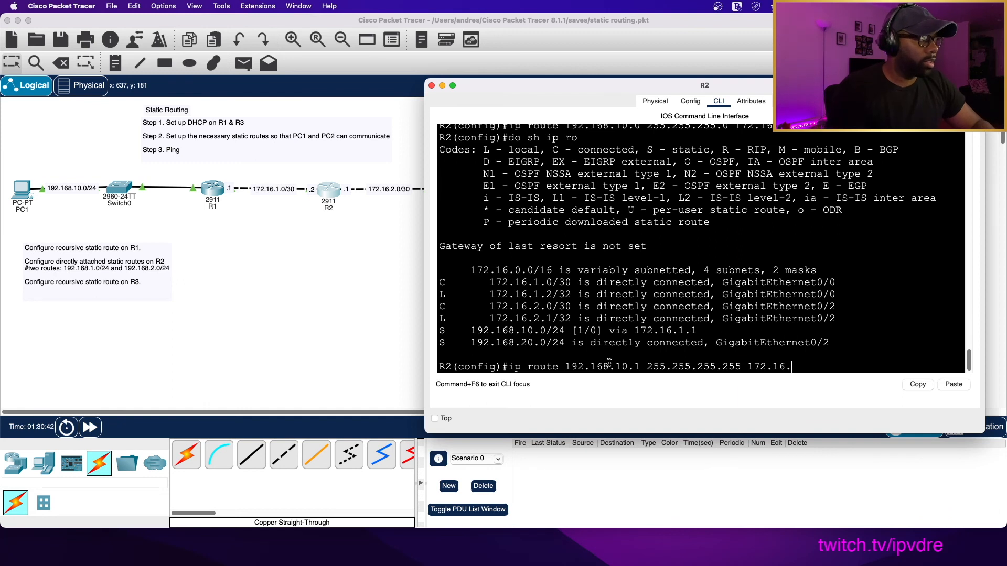
pyautogui.write('.1.2')
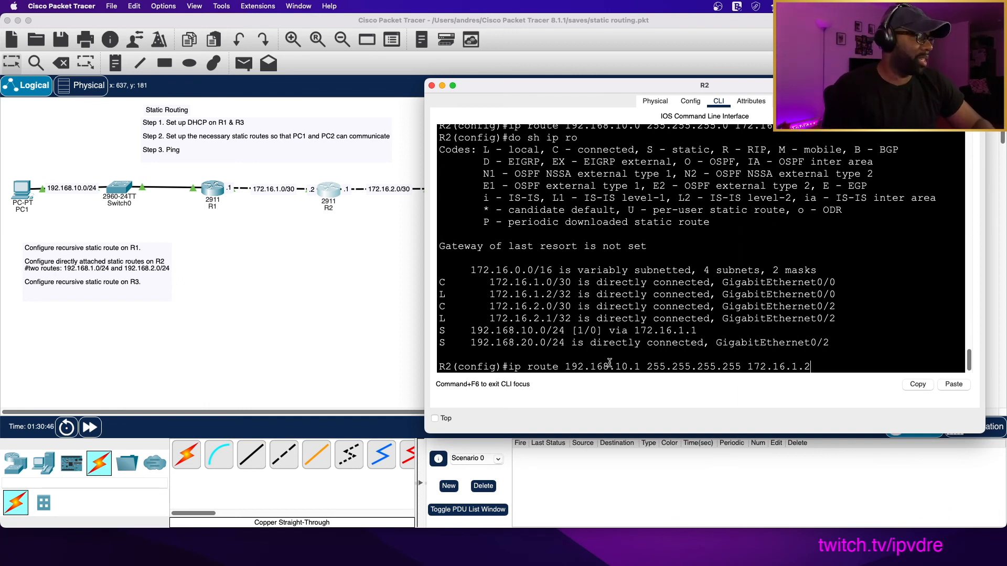
pyautogui.press('Return')
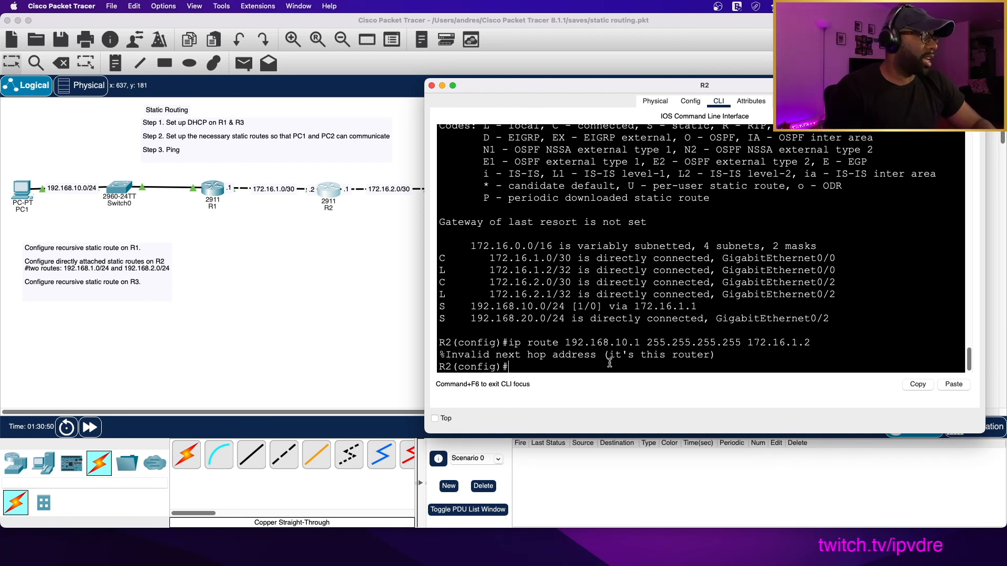
# - Correct the host route's next hop on R2 by entering ip route 192.168.10.1 255.255.255.255 172.16.1.1
pyautogui.press('Up')
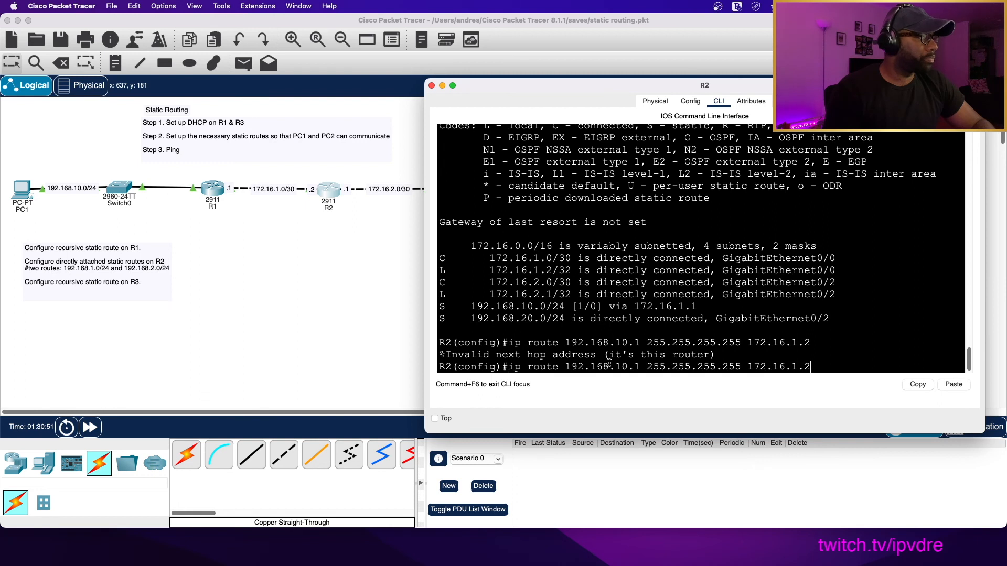
pyautogui.press('BackSpace')
pyautogui.write('1')
pyautogui.press('Return')
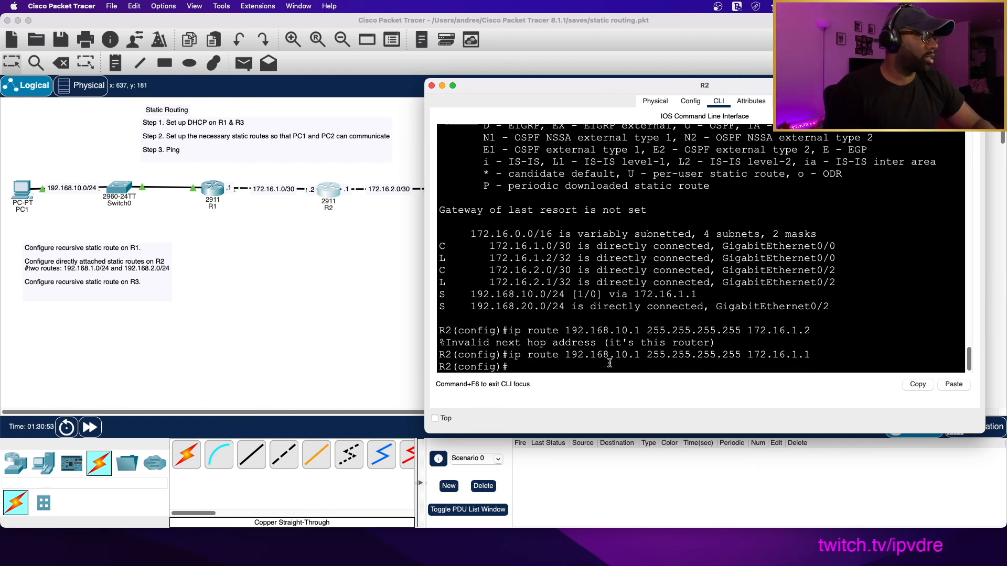
pyautogui.write('ip route')
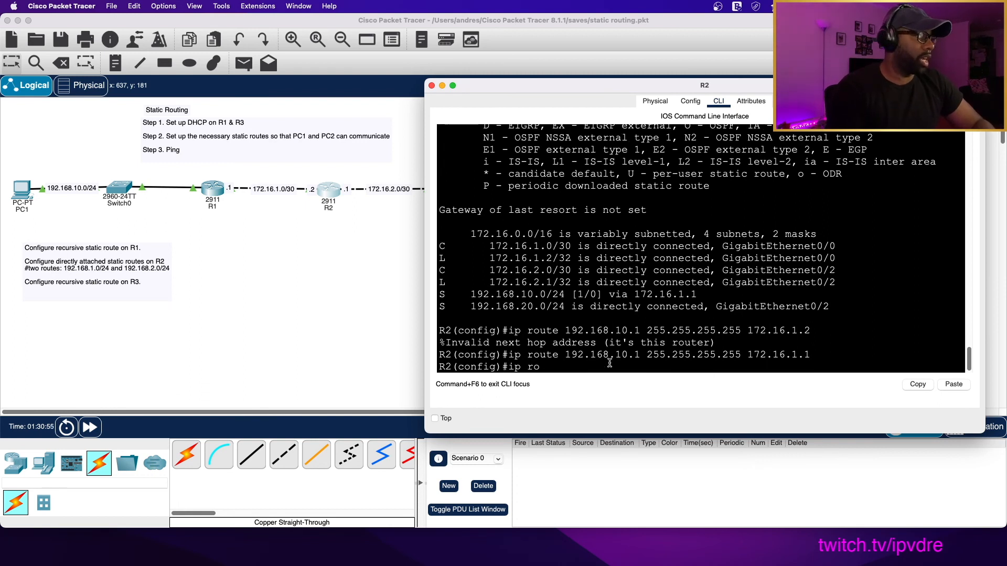
pyautogui.press('BackSpace')
pyautogui.press('BackSpace')
pyautogui.press('BackSpace')
pyautogui.press('BackSpace')
pyautogui.press('BackSpace')
pyautogui.press('BackSpace')
pyautogui.press('BackSpace')
pyautogui.press('BackSpace')
# - Display R2's routing table with do sh ip ro, examine the 192.168.10.1/32 host route, and return to the topology
pyautogui.write('d')
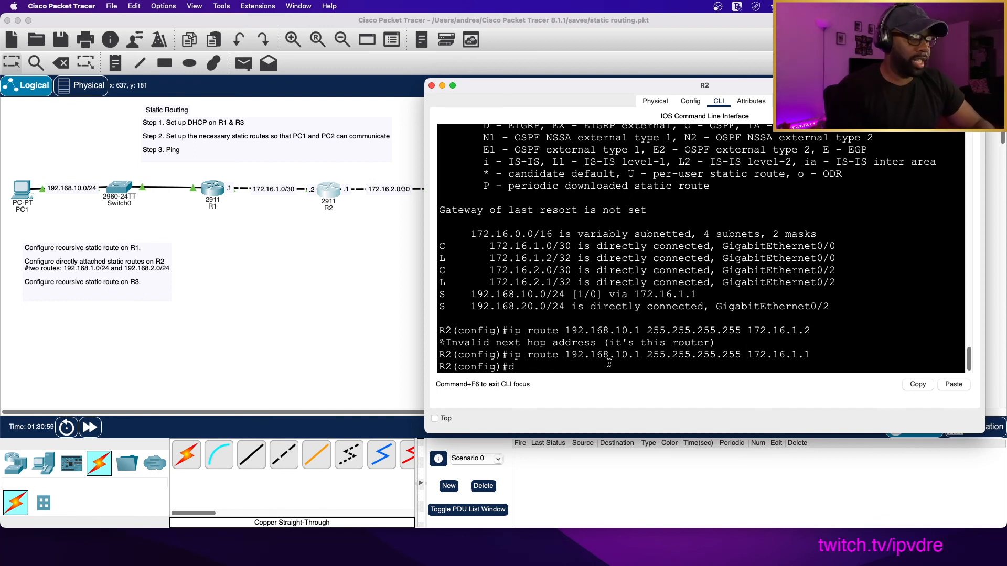
pyautogui.write('o sh ip ro')
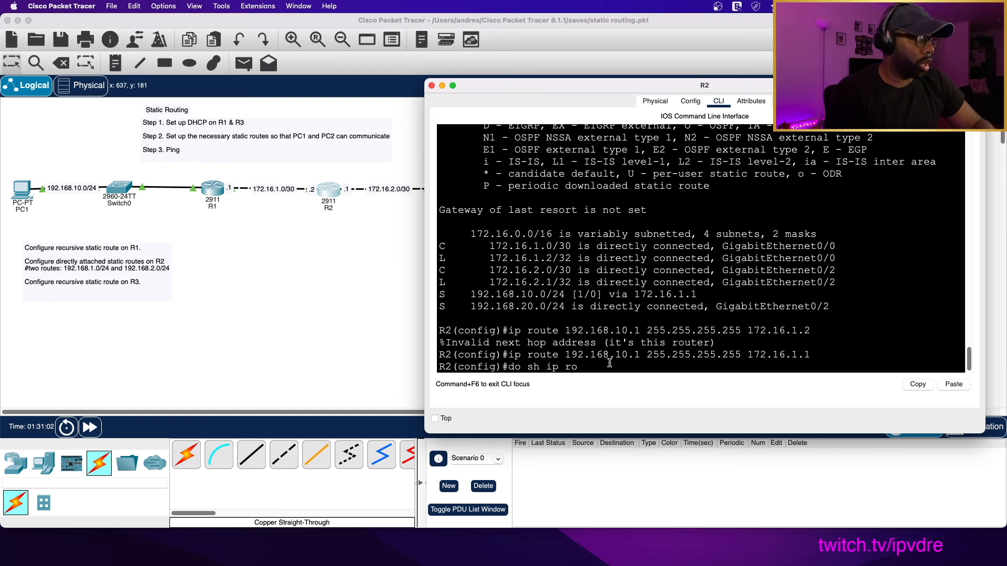
pyautogui.press('Return')
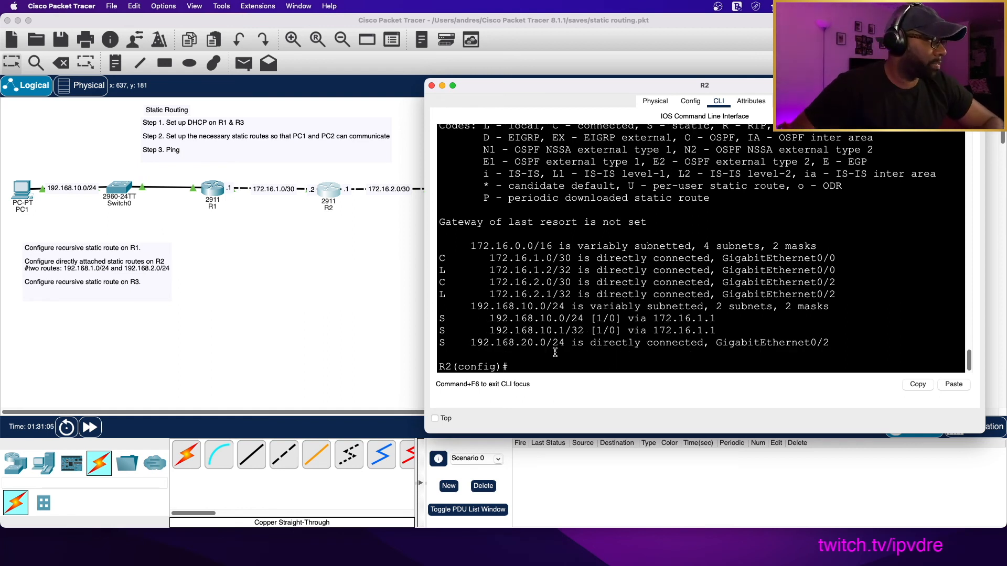
pyautogui.moveTo(443, 334); pyautogui.dragTo(728, 331)
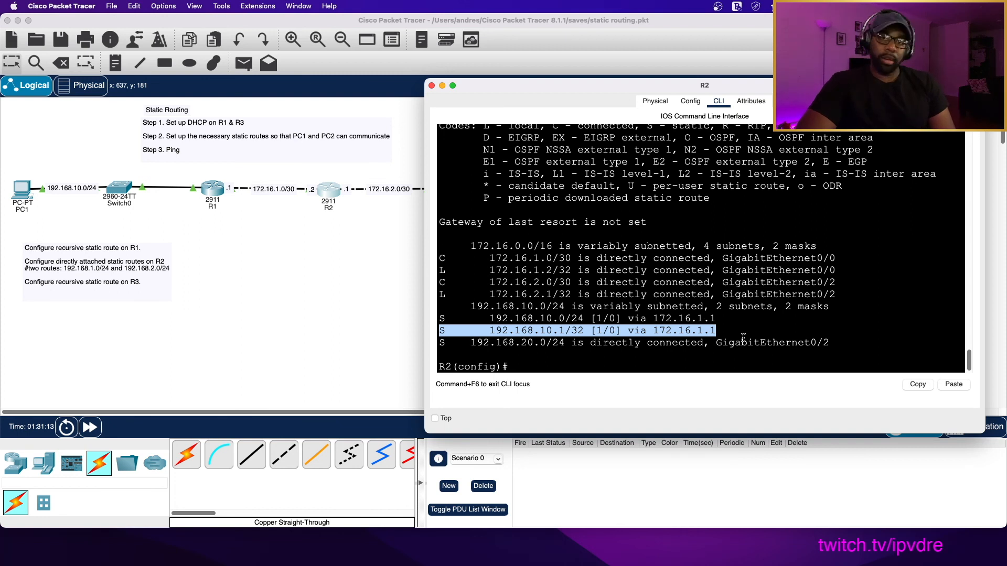
pyautogui.click(724, 326)
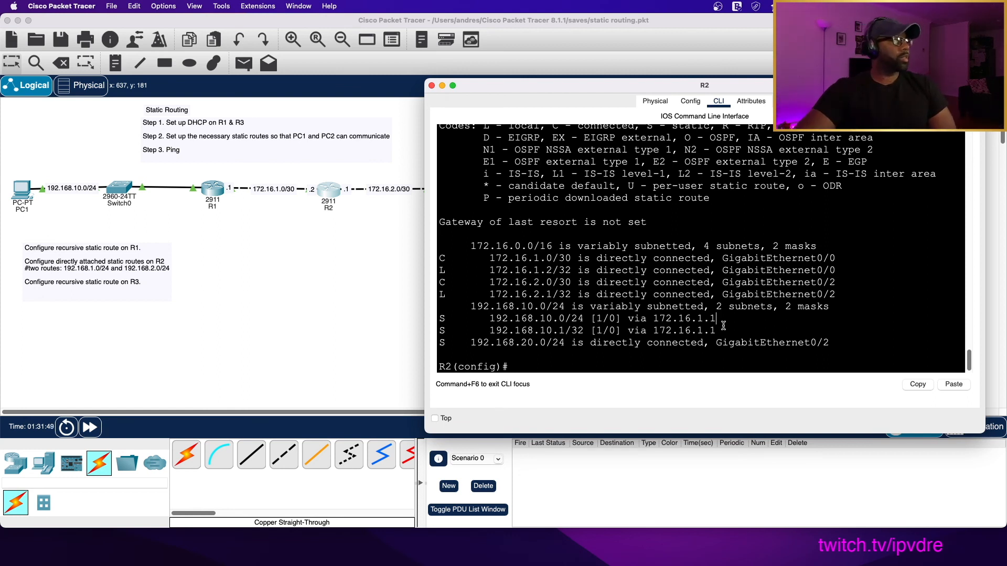
pyautogui.click(577, 19)
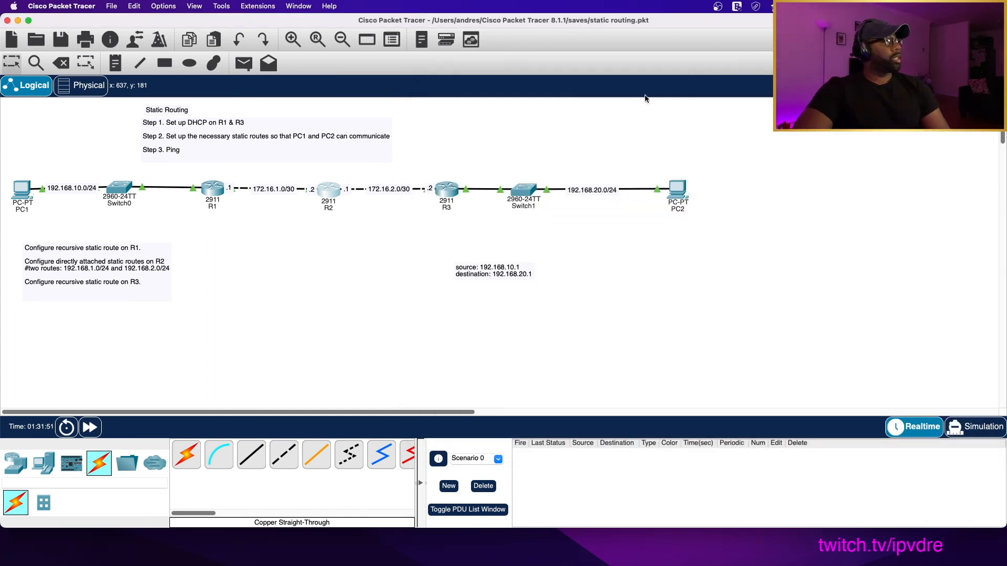